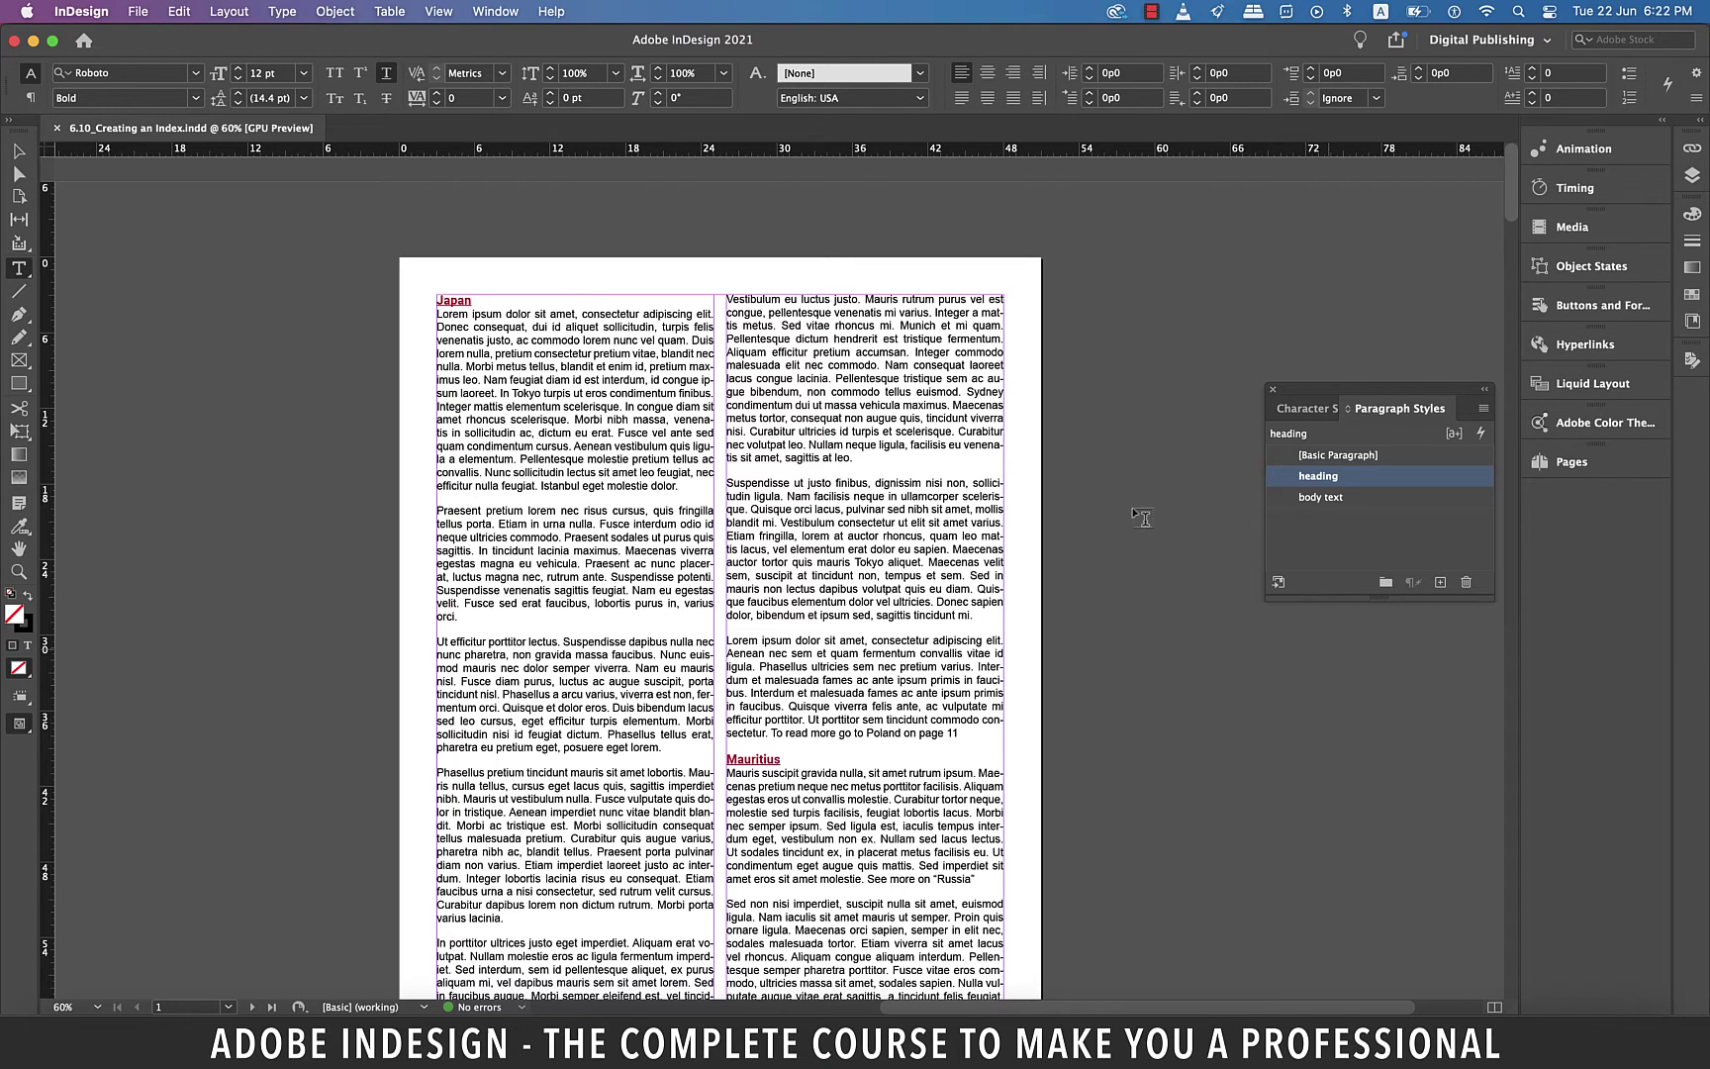
# - Clear the chosen paragraph style and show the Index panel from Window > Type & Tables
pyautogui.hscroll(2, 1137, 515)
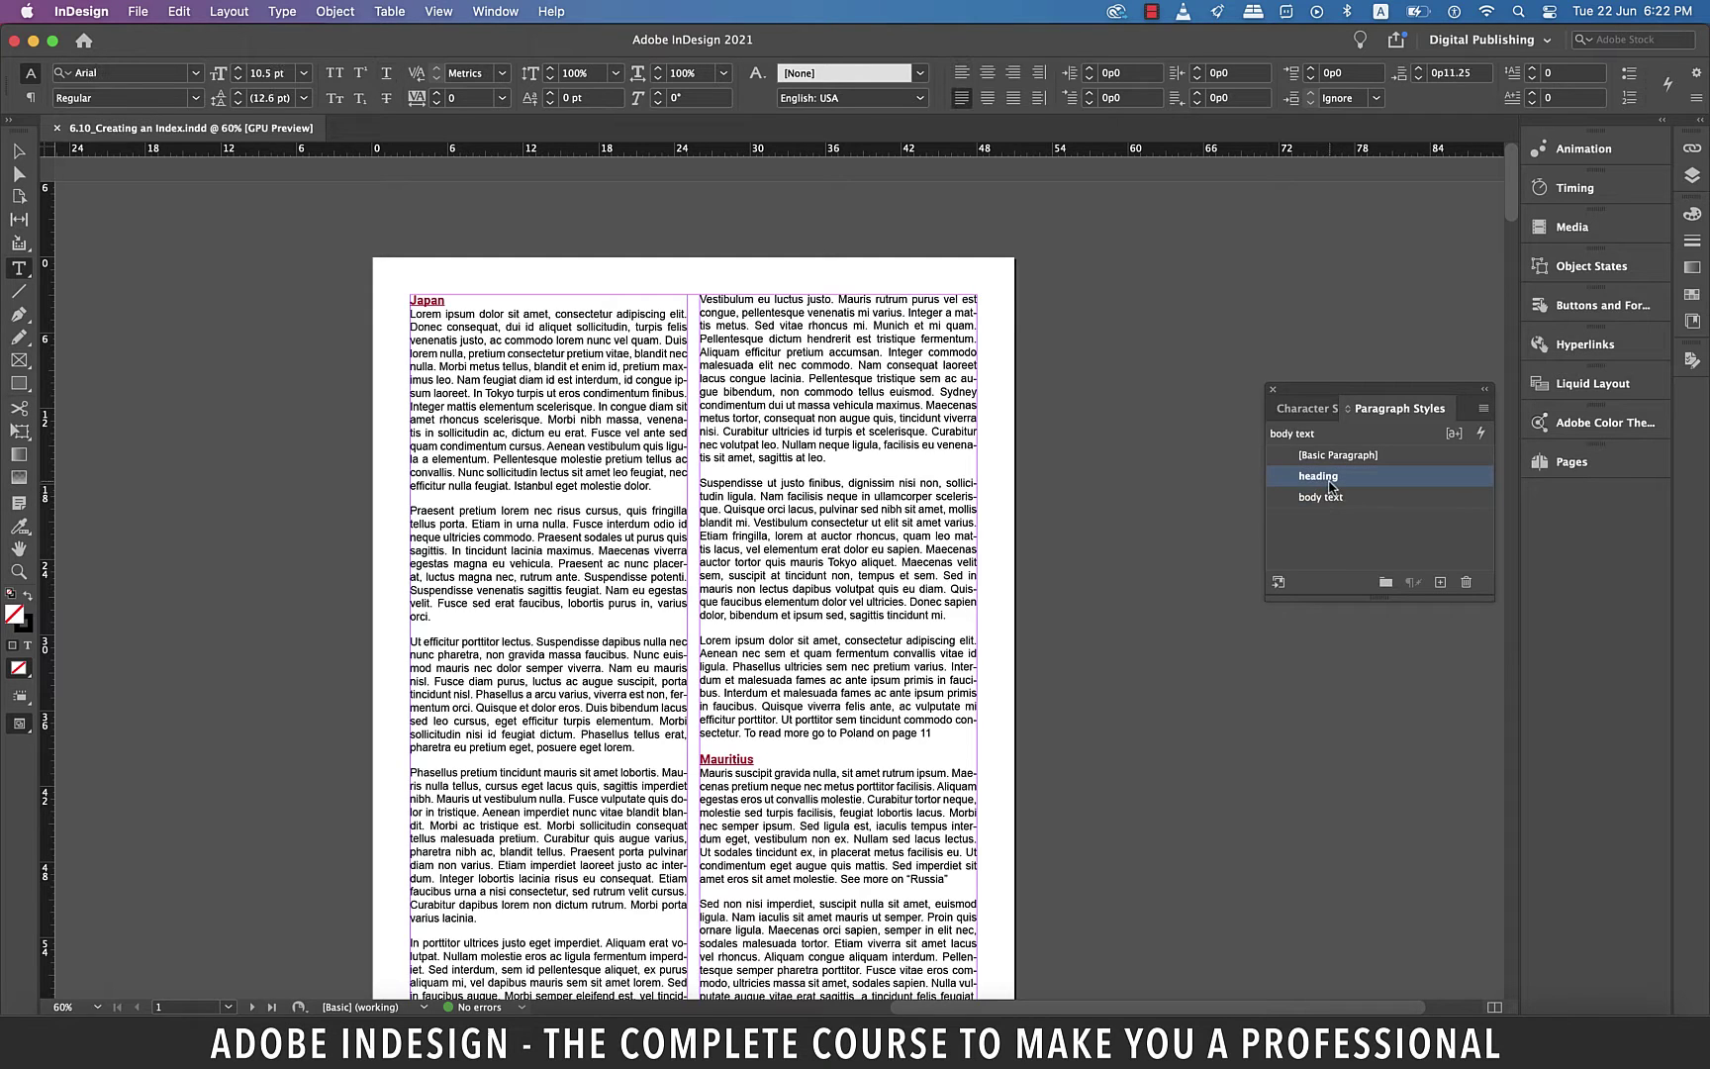
pyautogui.click(1369, 535)
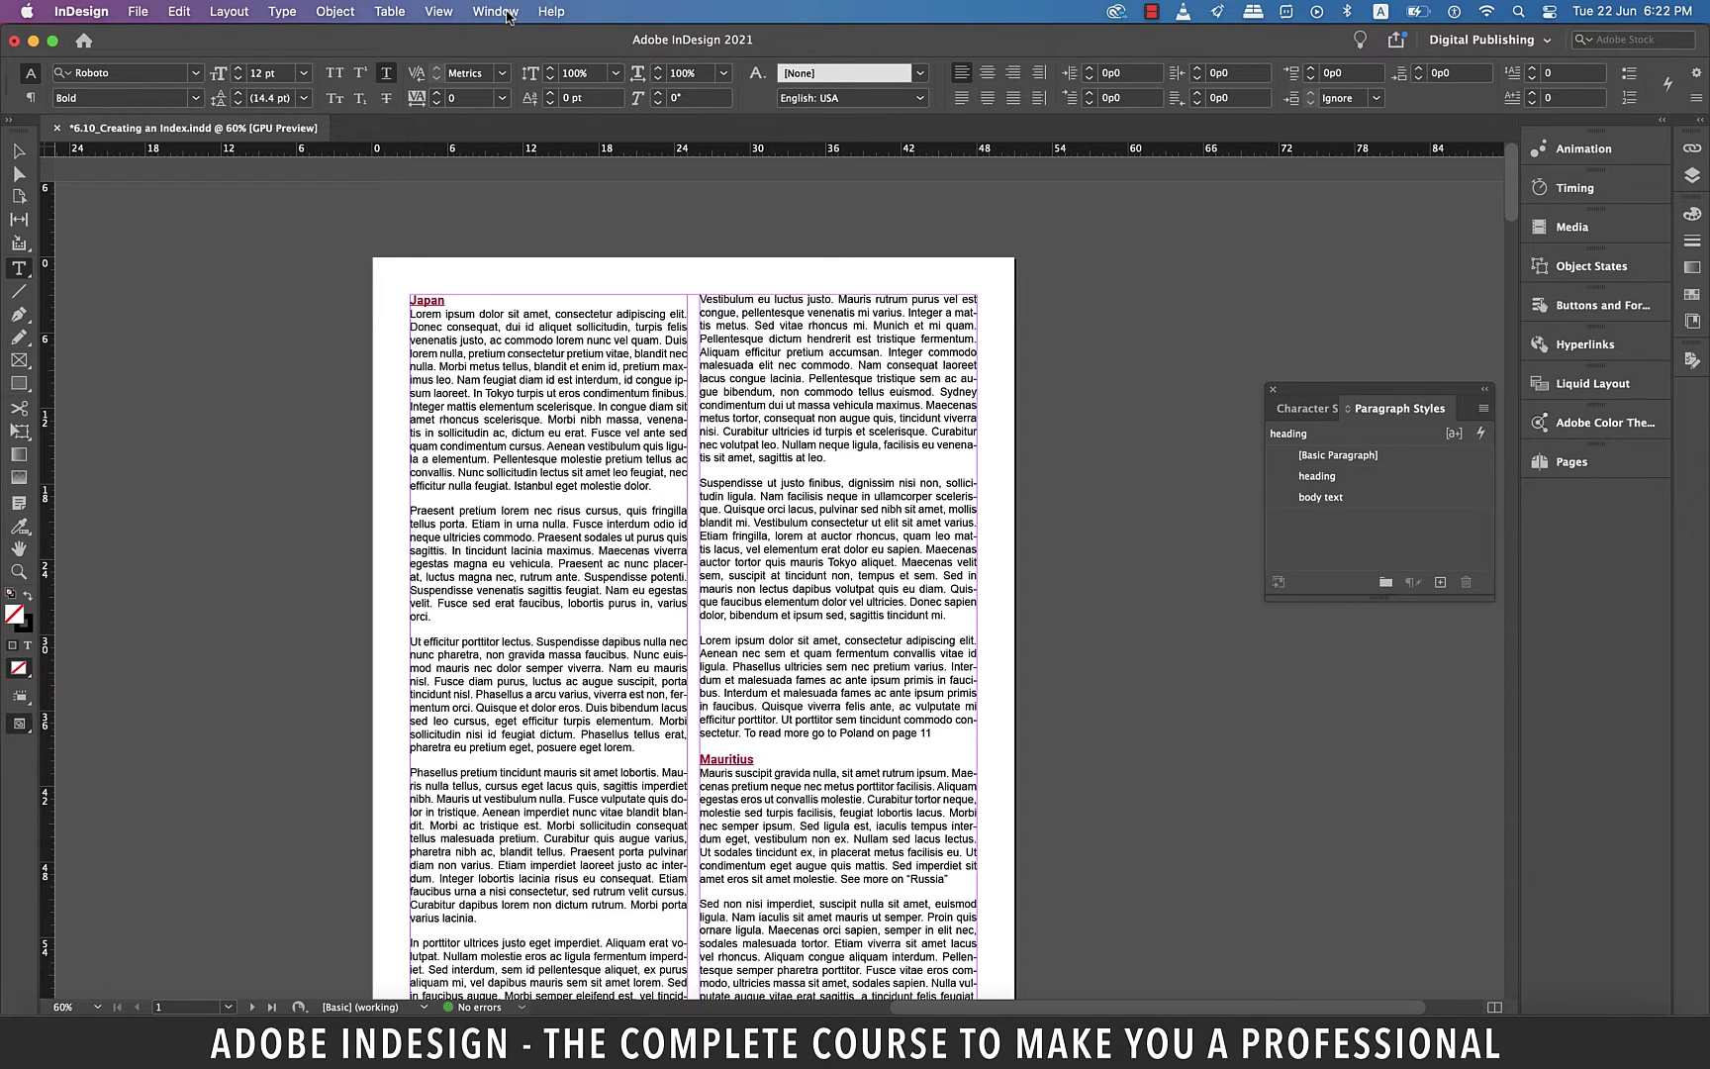
pyautogui.click(496, 12)
pyautogui.moveTo(836, 554)
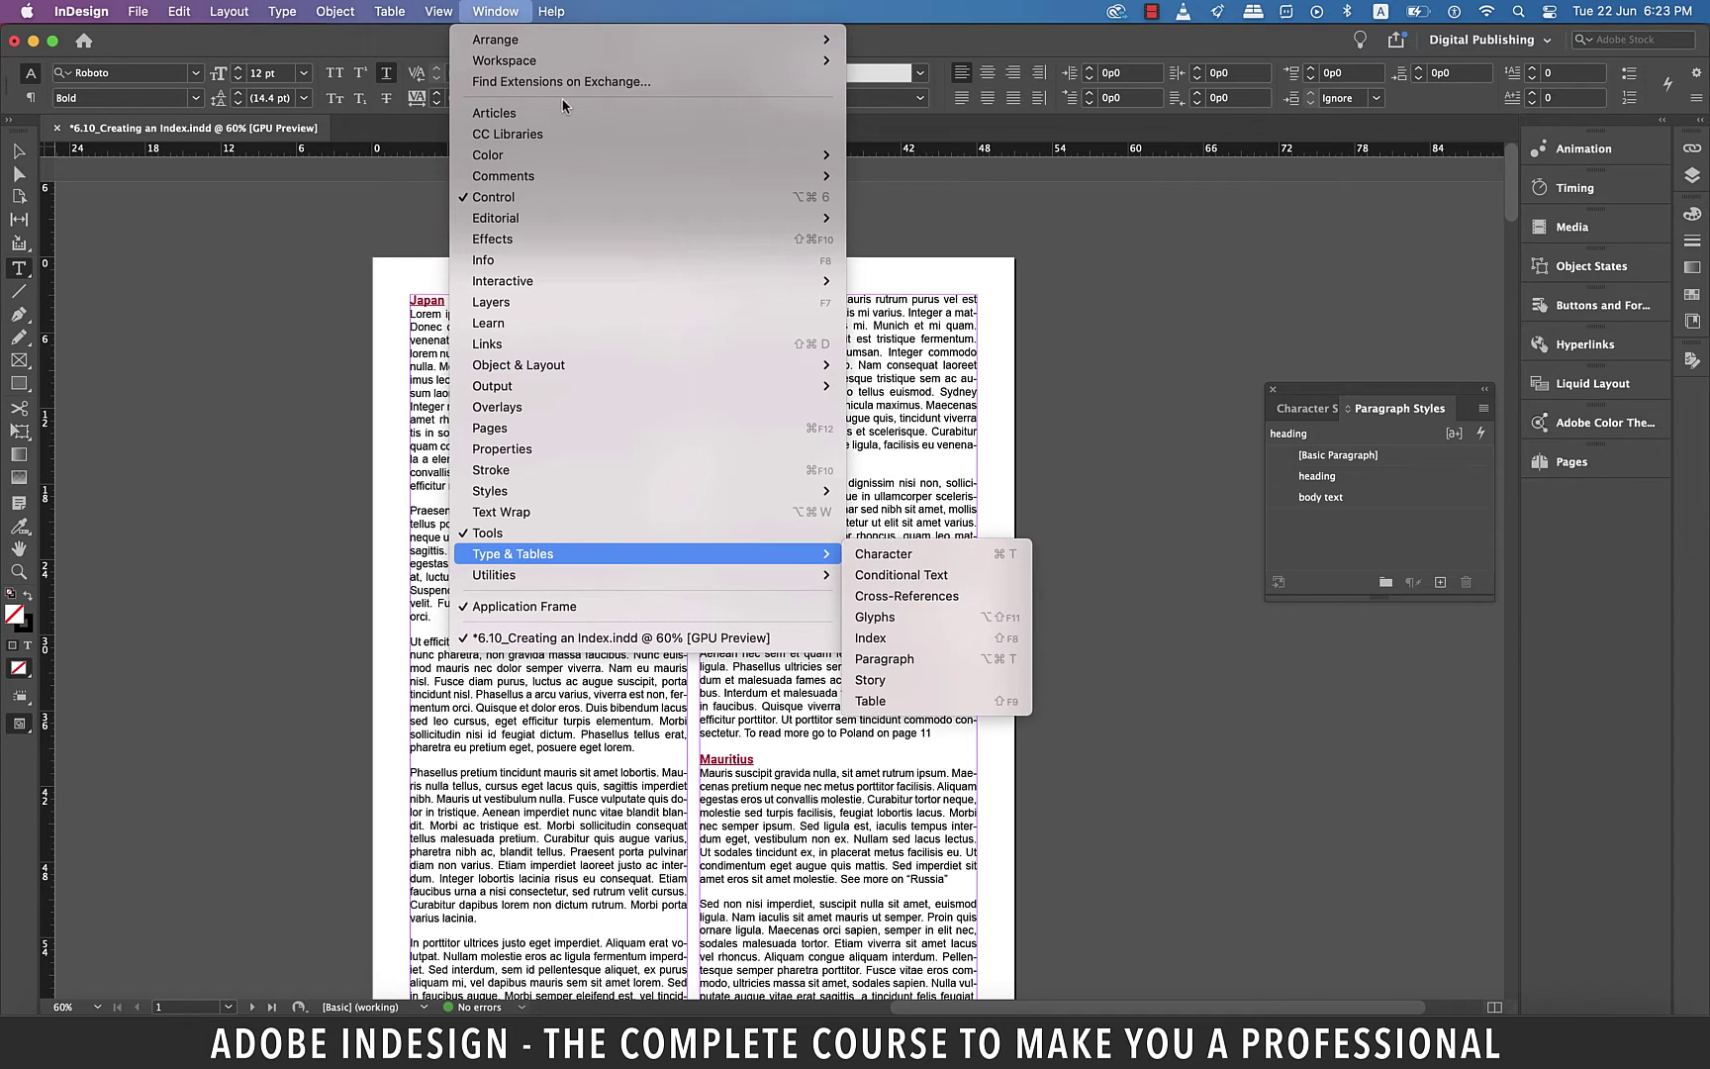
pyautogui.click(901, 640)
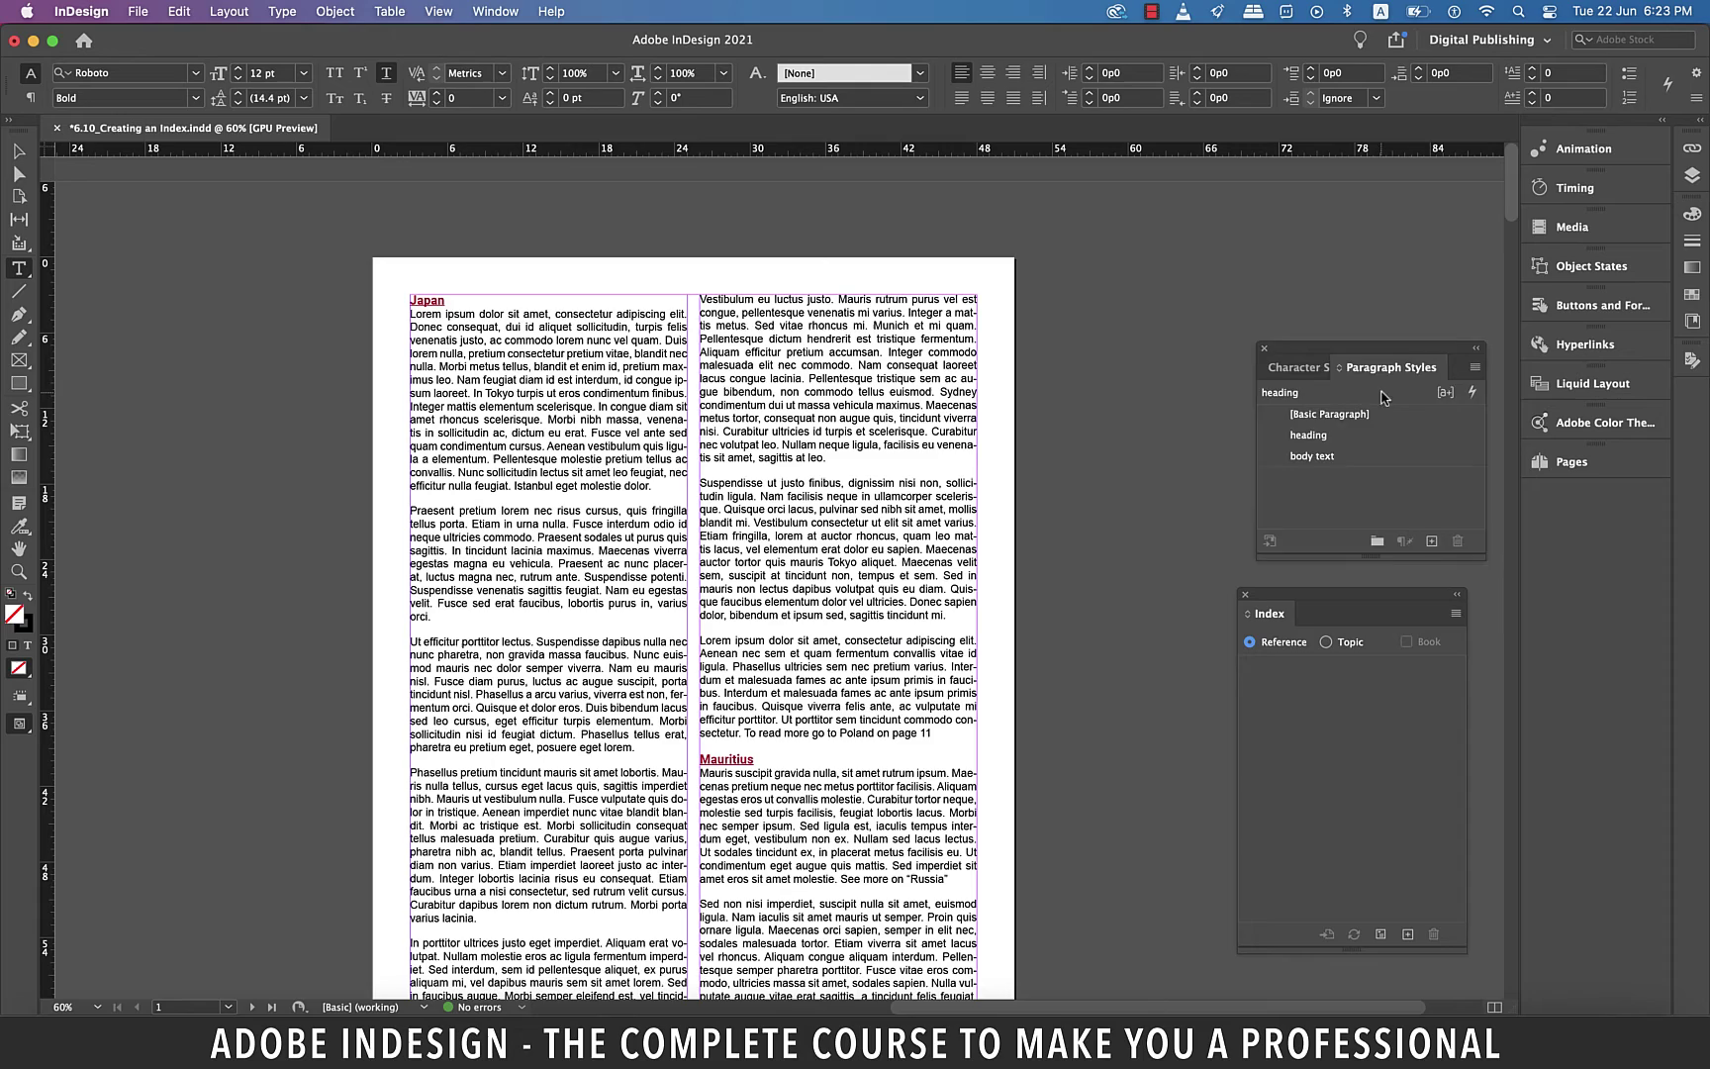
# - Dock the Index panel beneath Paragraph Styles and select the word Tokyo in the left column
pyautogui.moveTo(1382, 367); pyautogui.dragTo(1370, 232)
pyautogui.moveTo(1375, 615); pyautogui.dragTo(1379, 453)
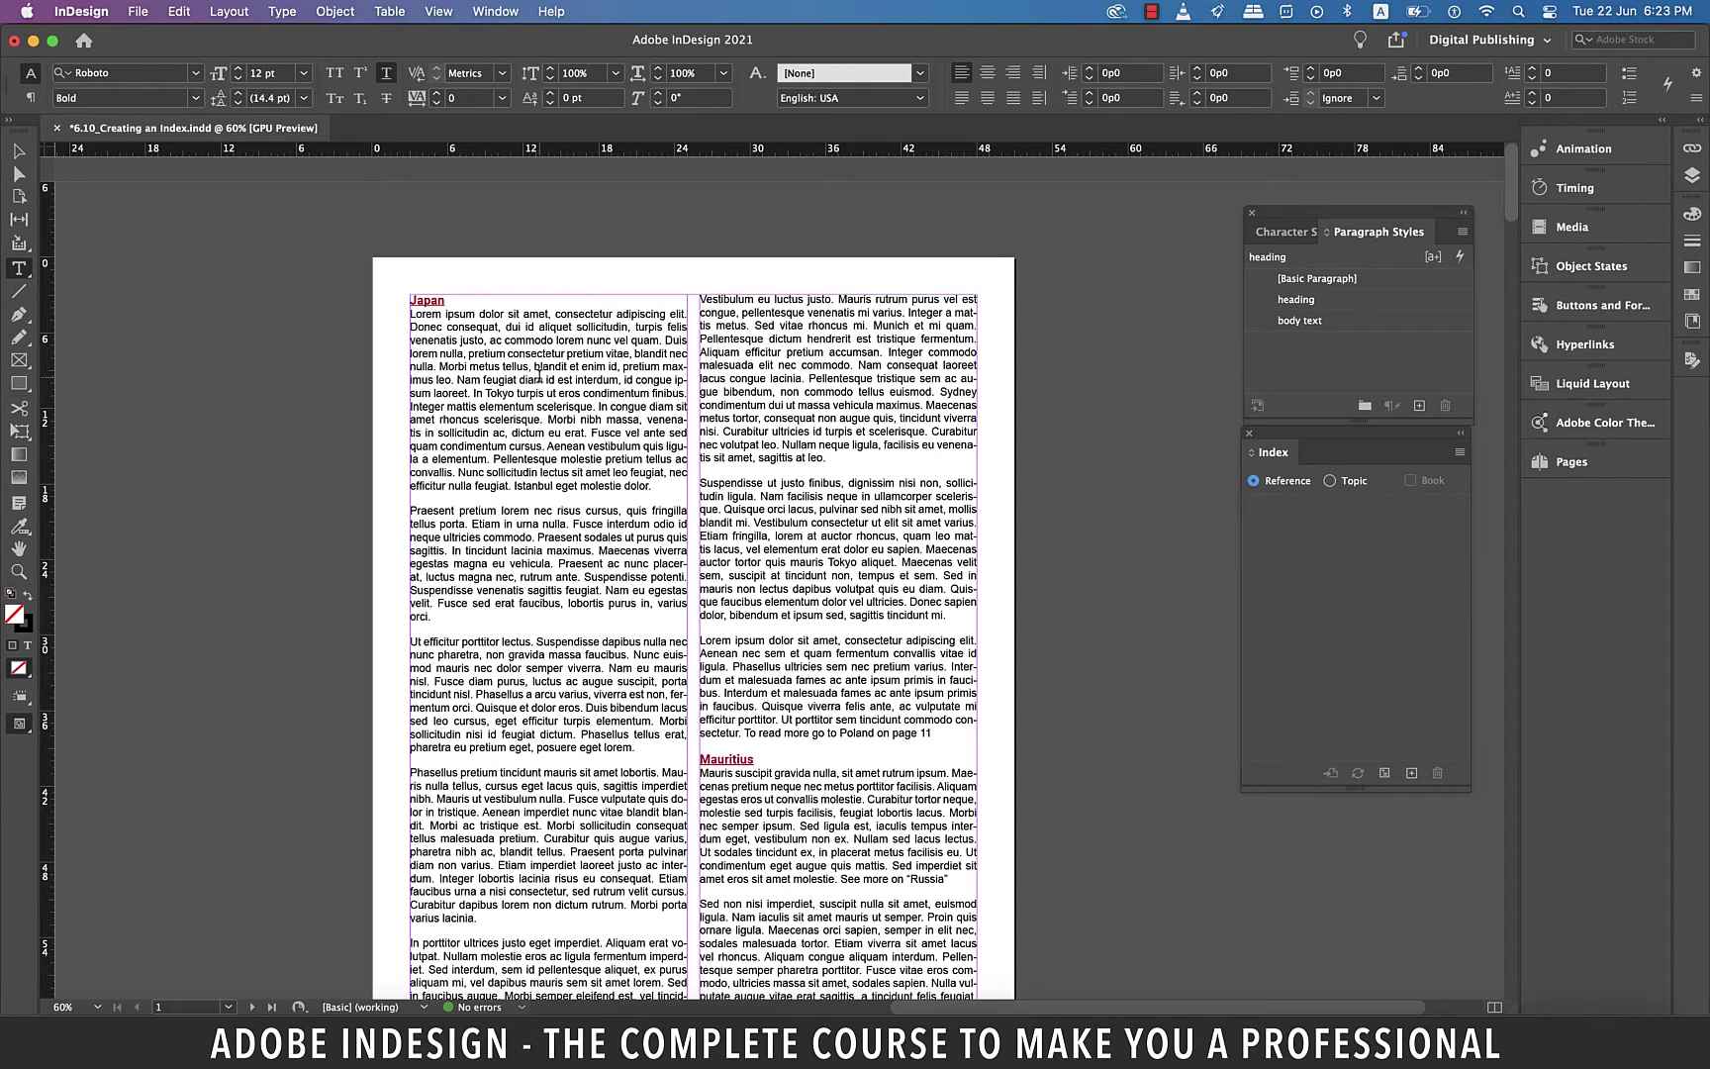
pyautogui.scroll(2, 539, 374)
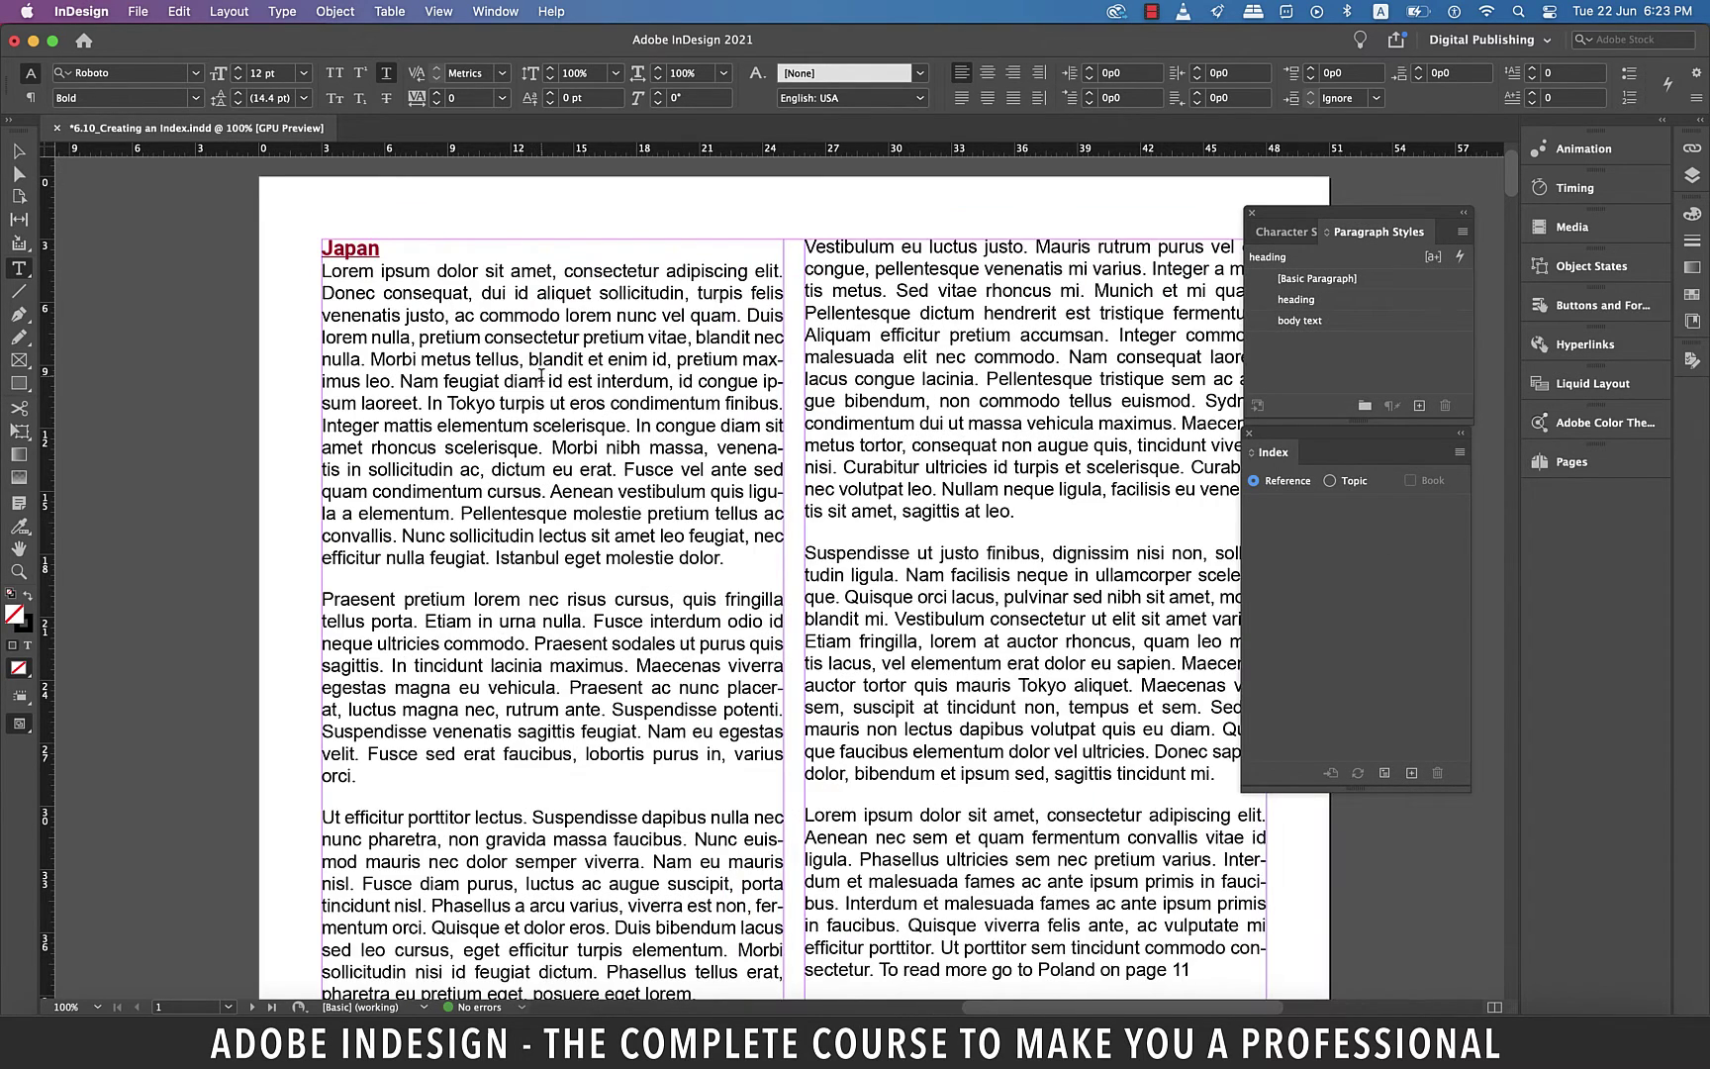
pyautogui.hscroll(3, 534, 368)
pyautogui.moveTo(347, 402); pyautogui.dragTo(396, 403)
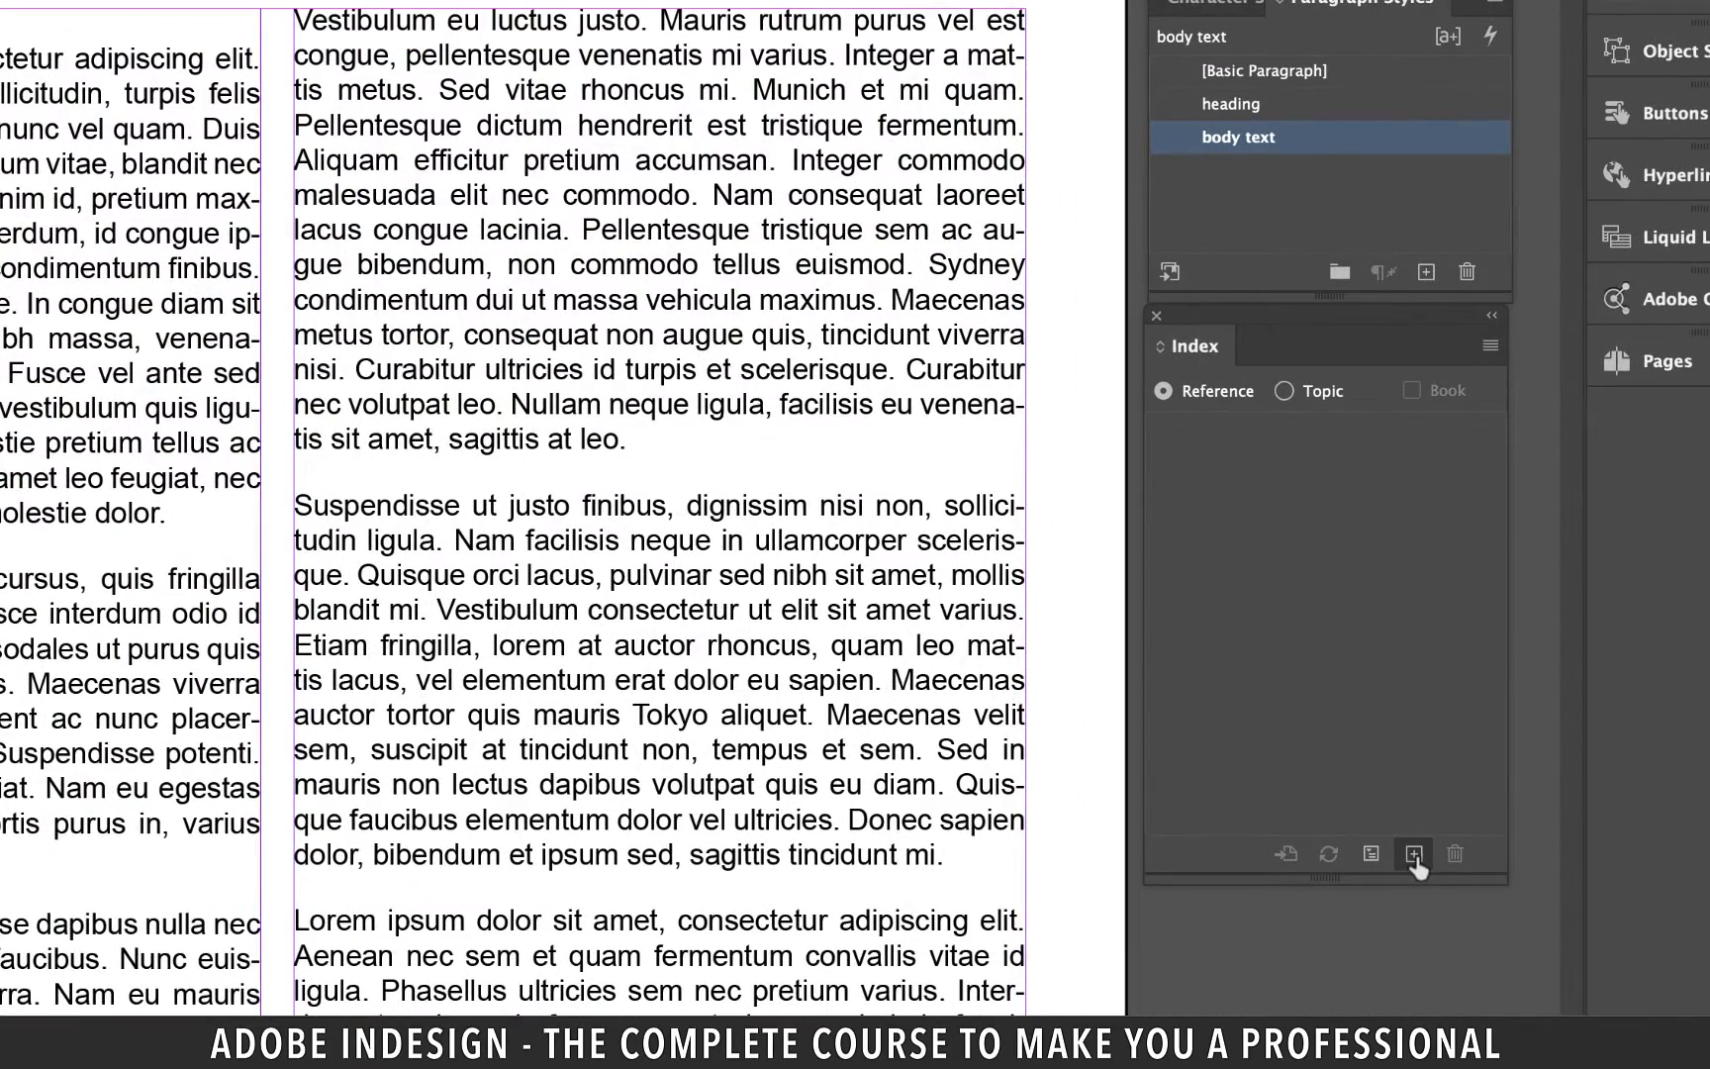
# - Add a new index entry for every occurrence of Tokyo
pyautogui.click(1414, 852)
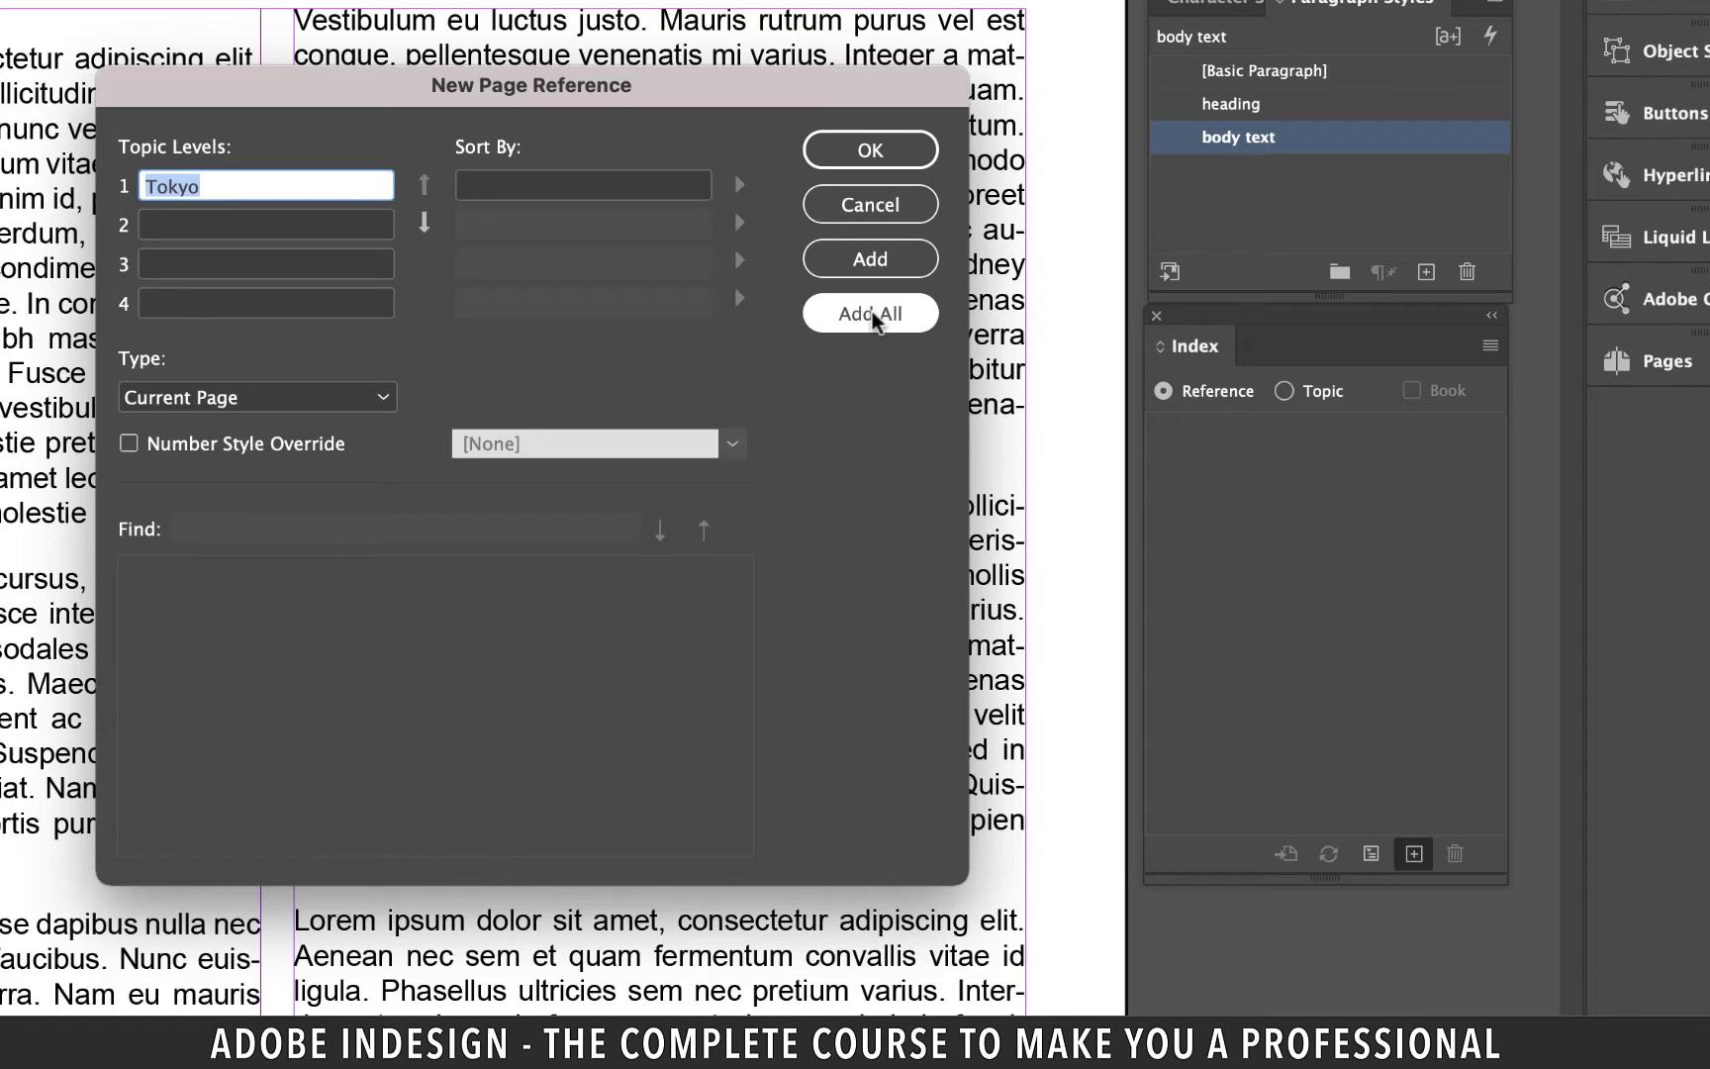
pyautogui.click(874, 317)
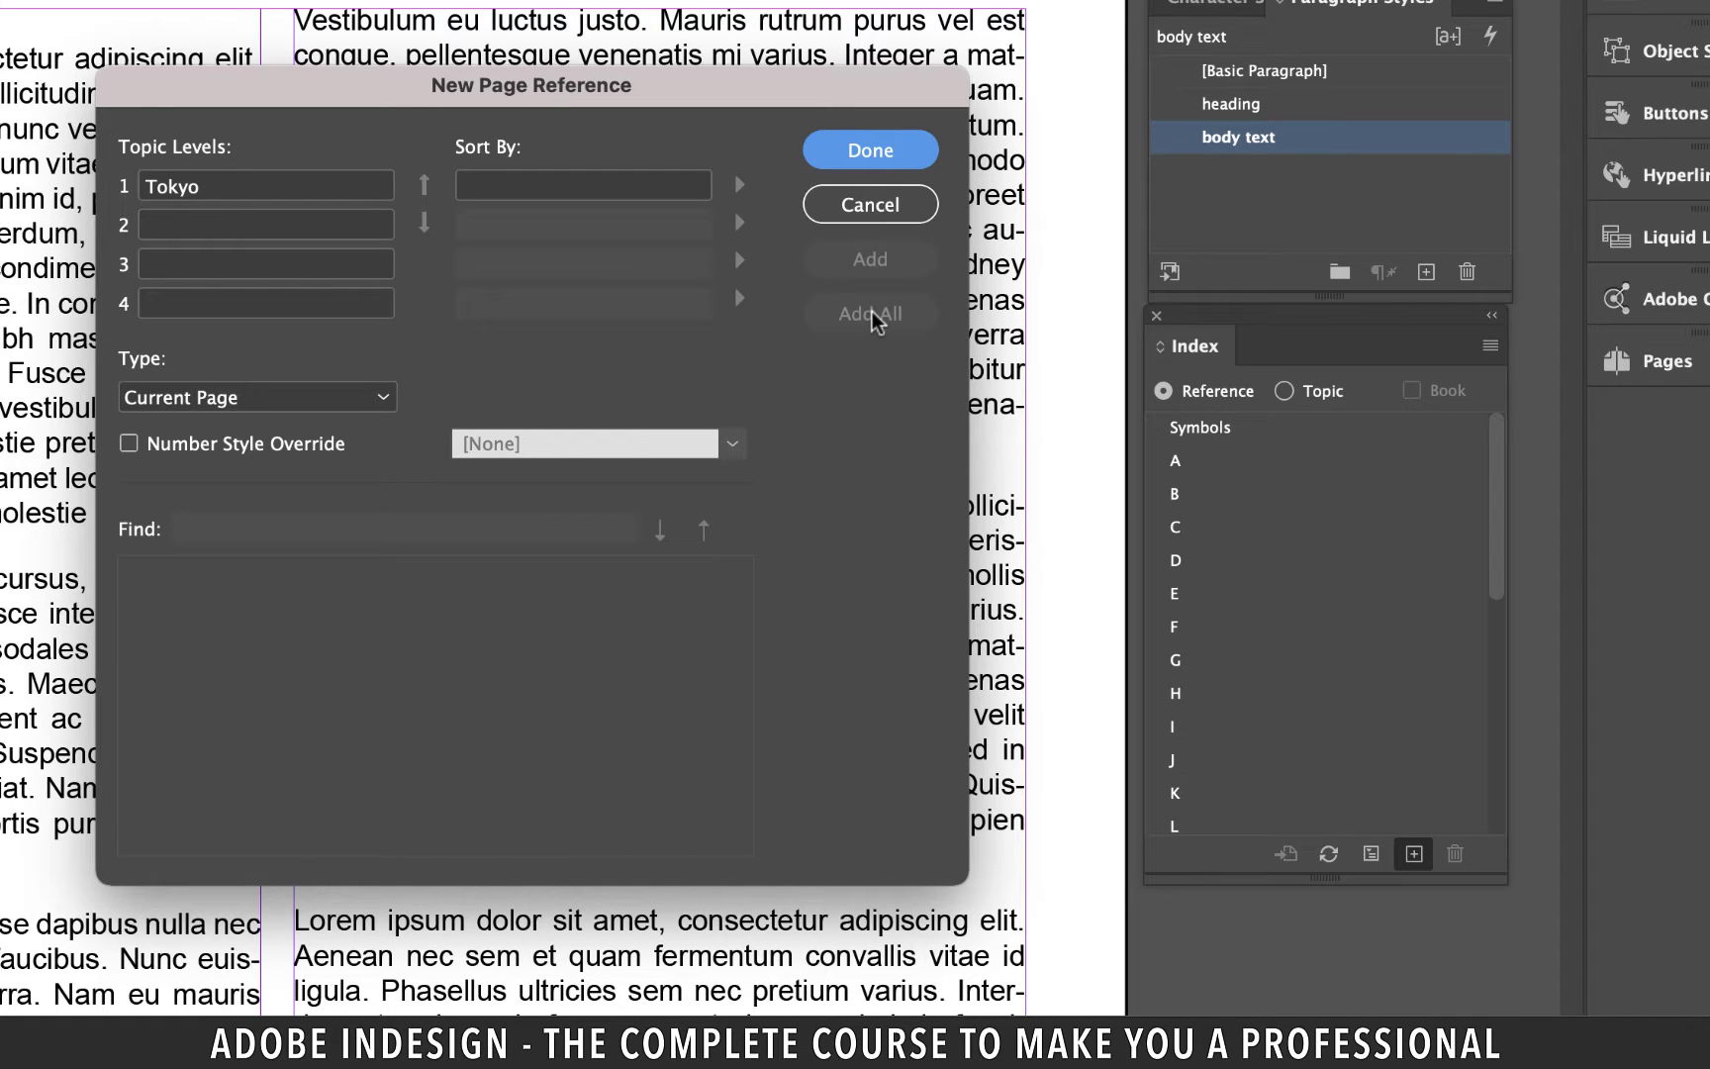
pyautogui.click(867, 154)
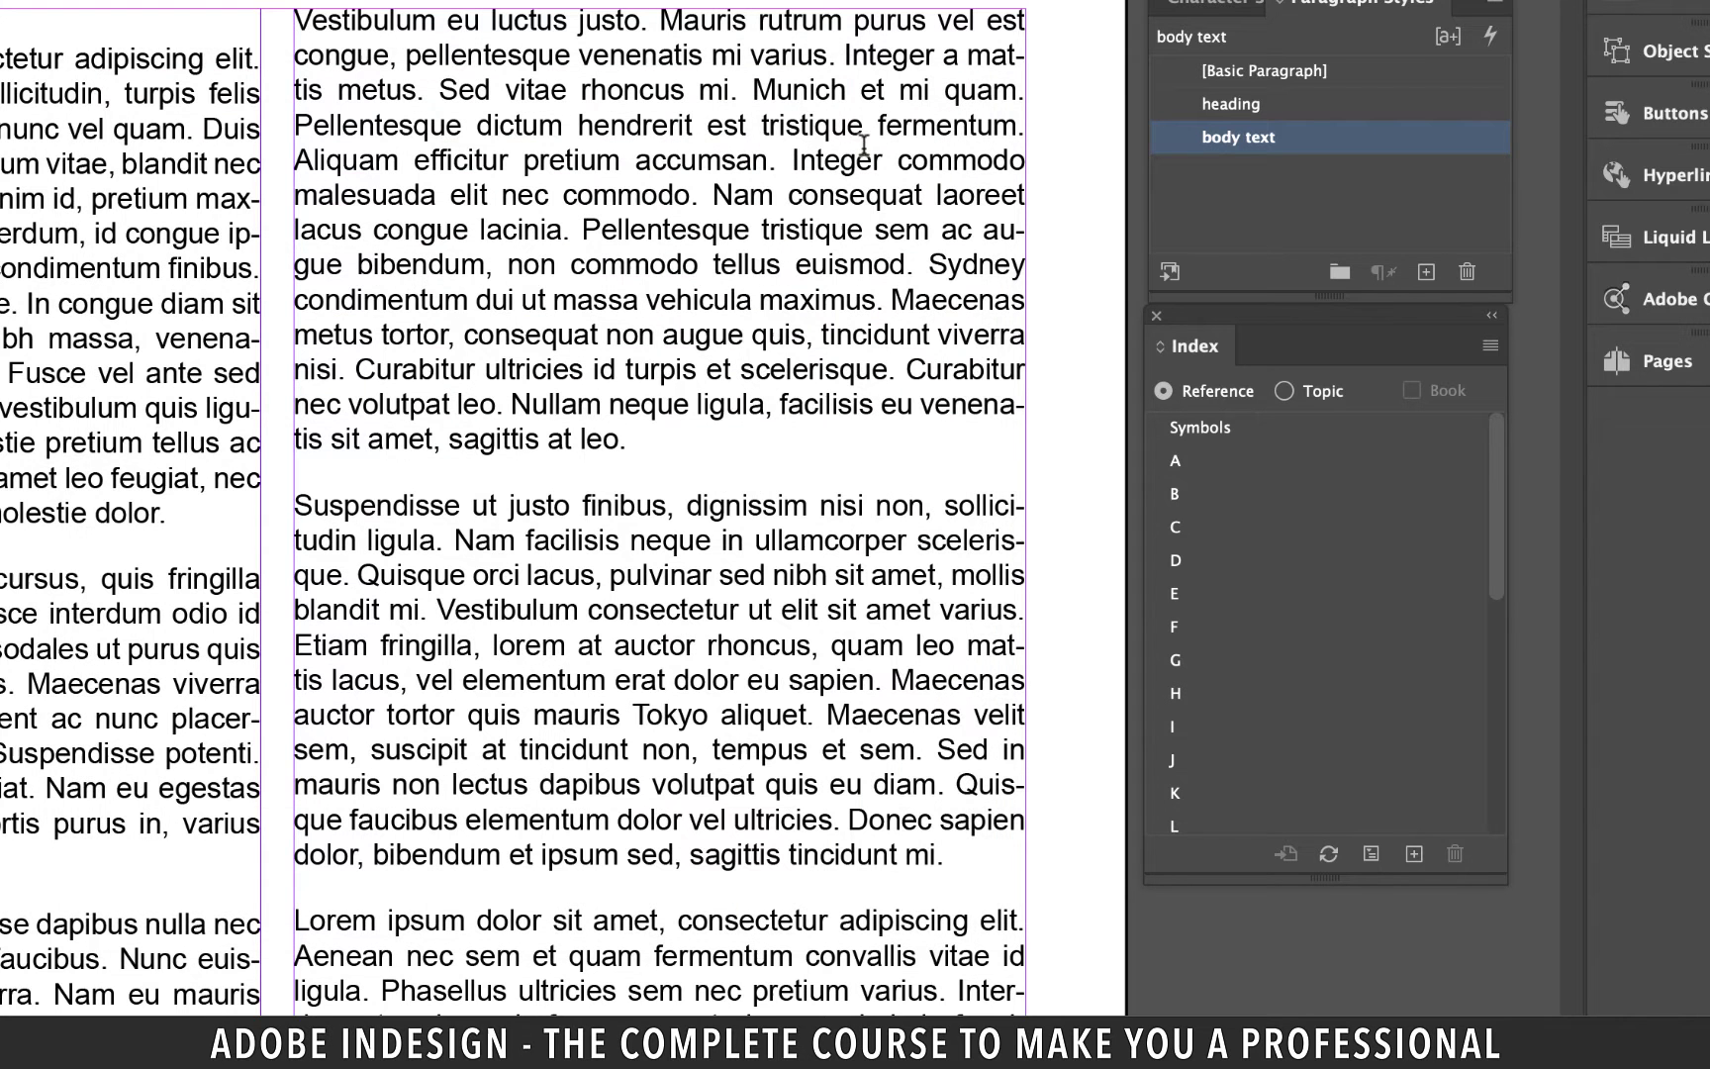
# - Select Sydney in the right column and index all its occurrences
pyautogui.moveTo(942, 265); pyautogui.dragTo(1022, 267)
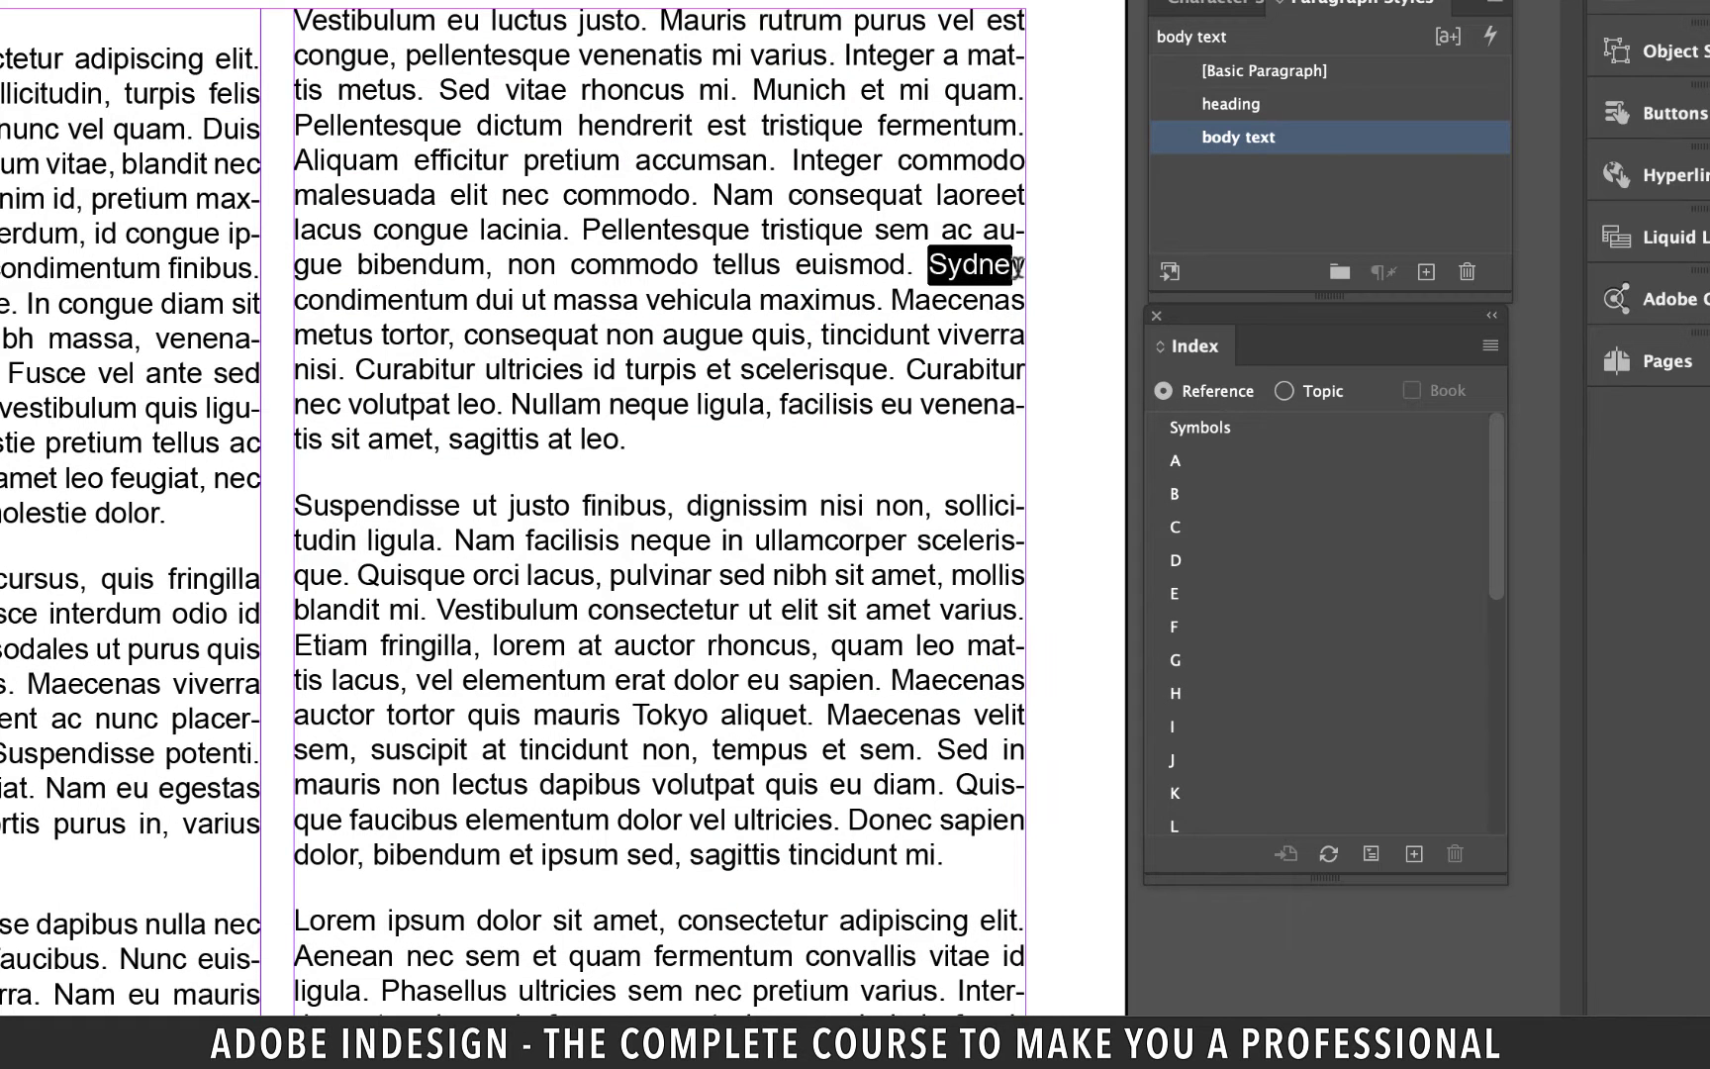
pyautogui.click(1414, 853)
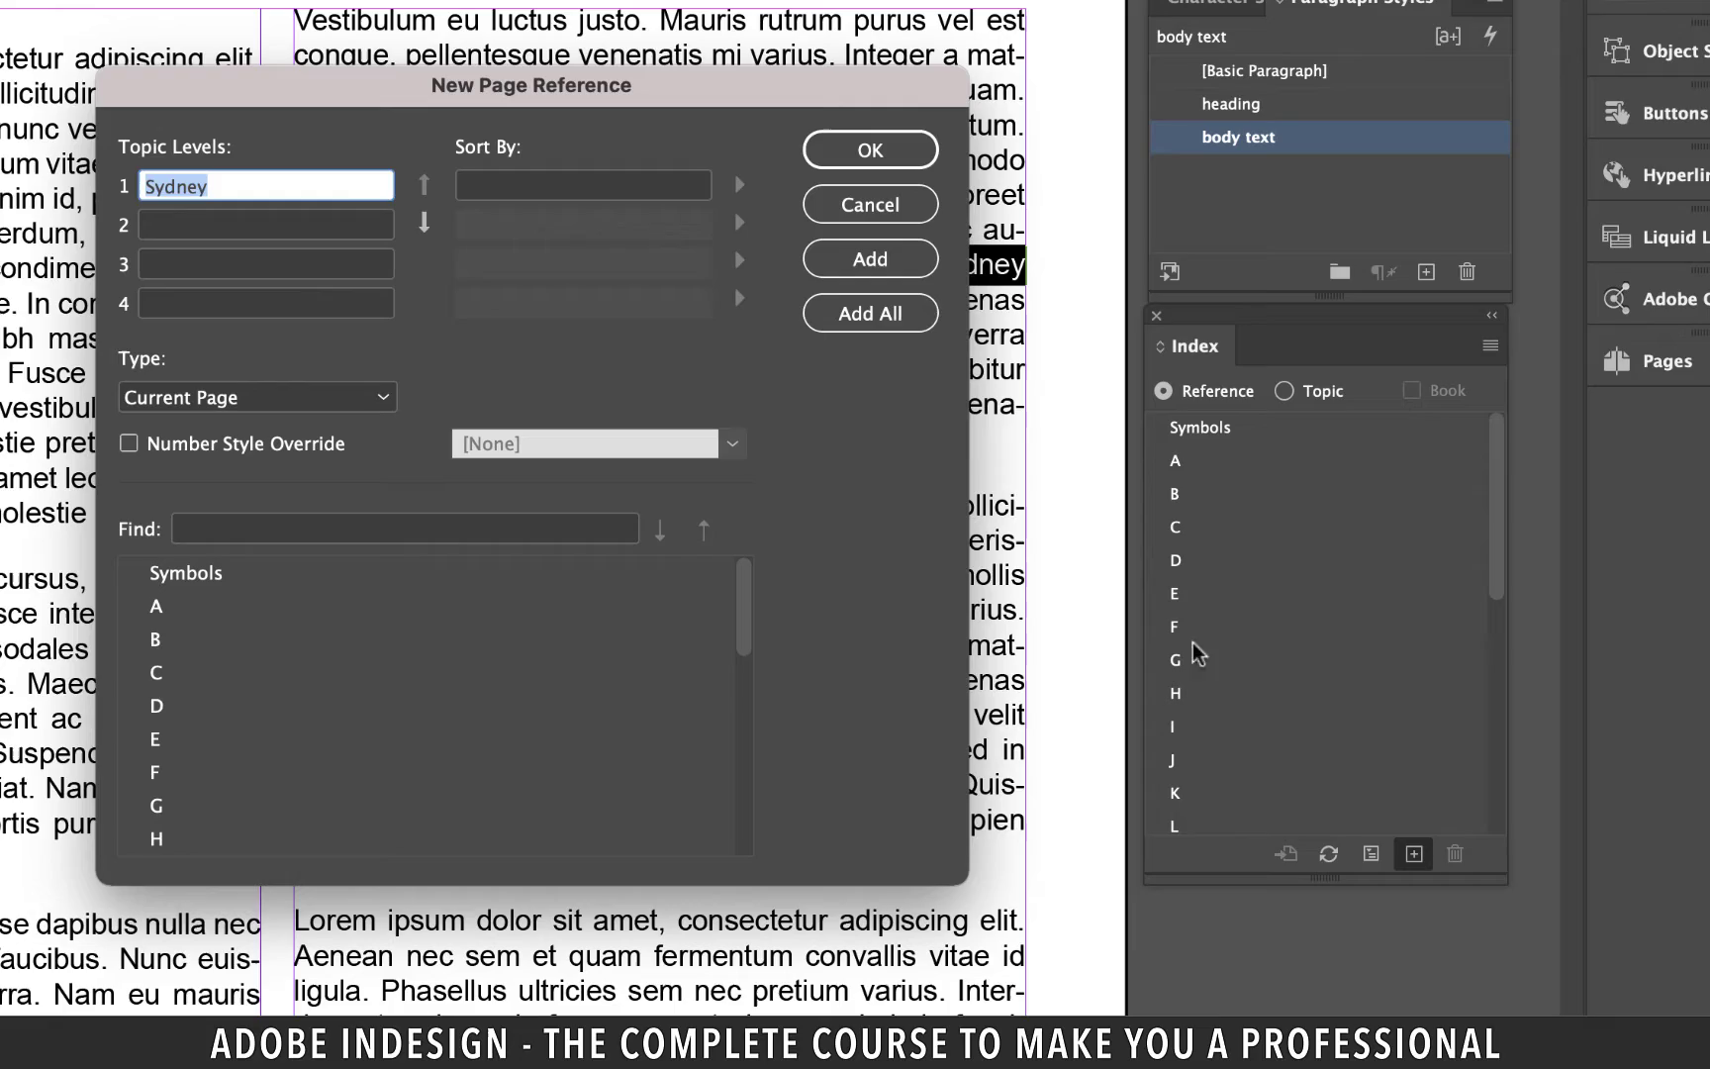
pyautogui.click(837, 319)
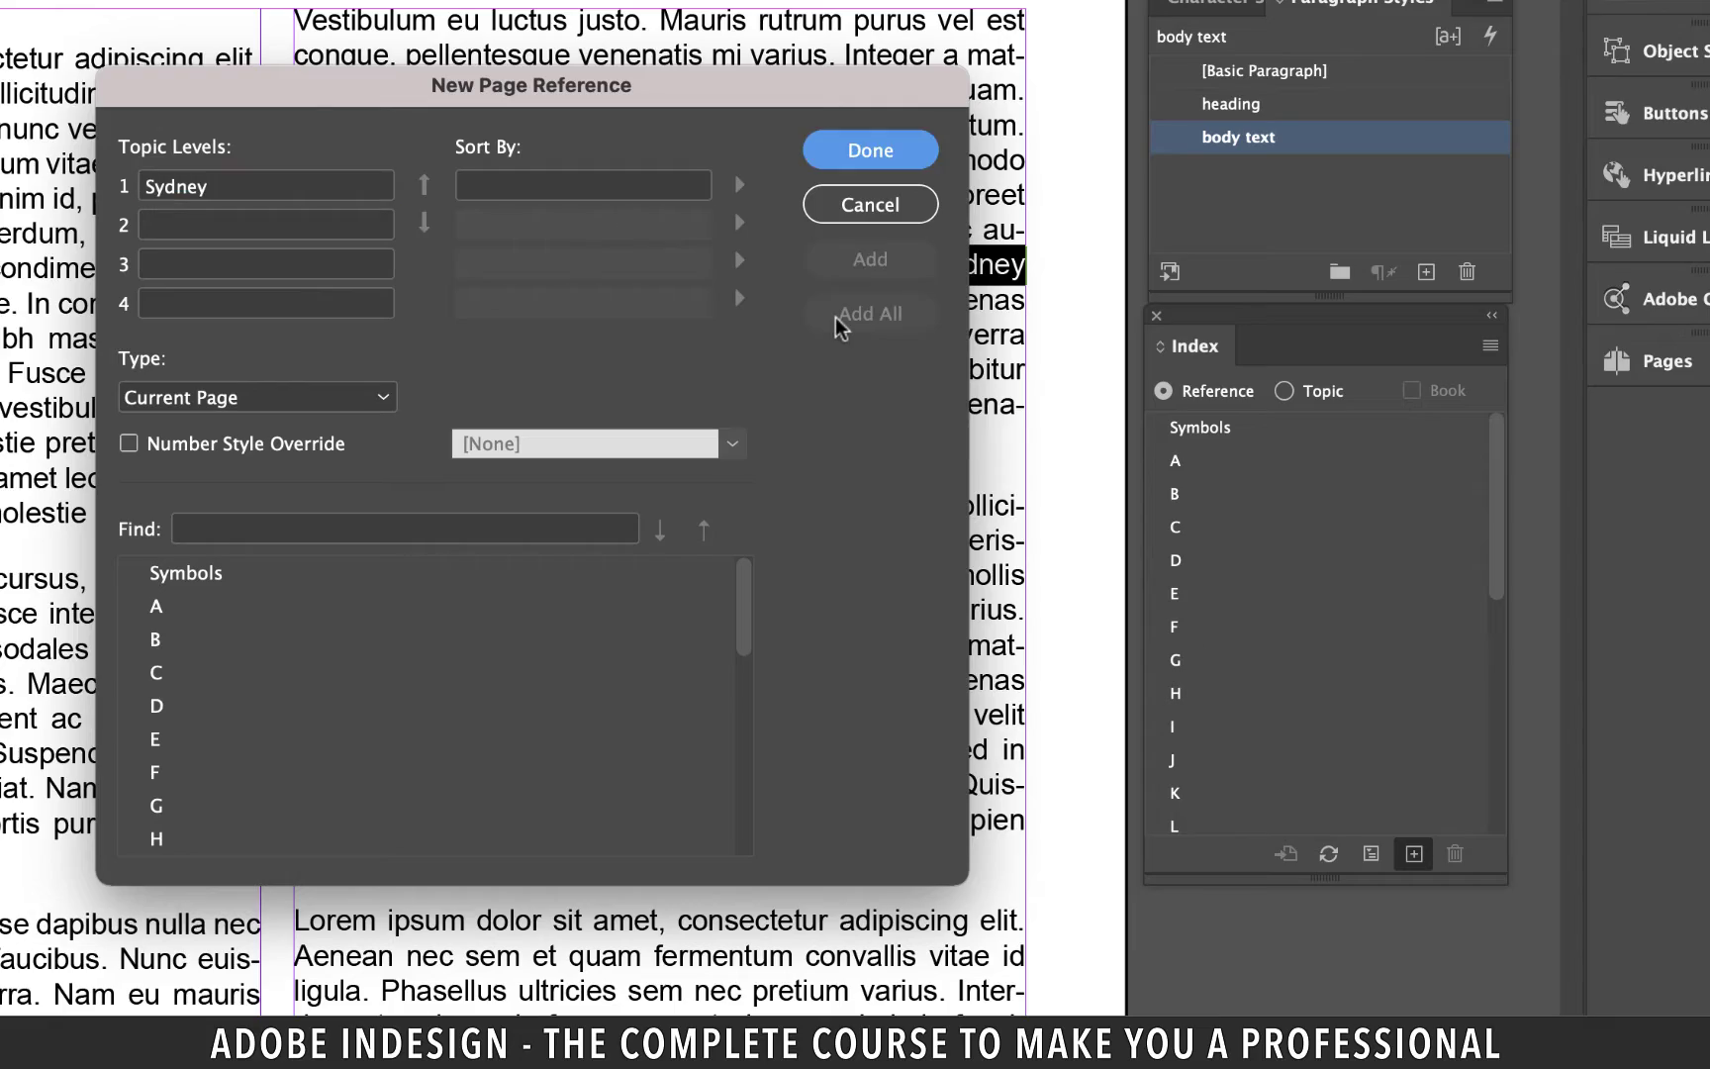
pyautogui.click(860, 152)
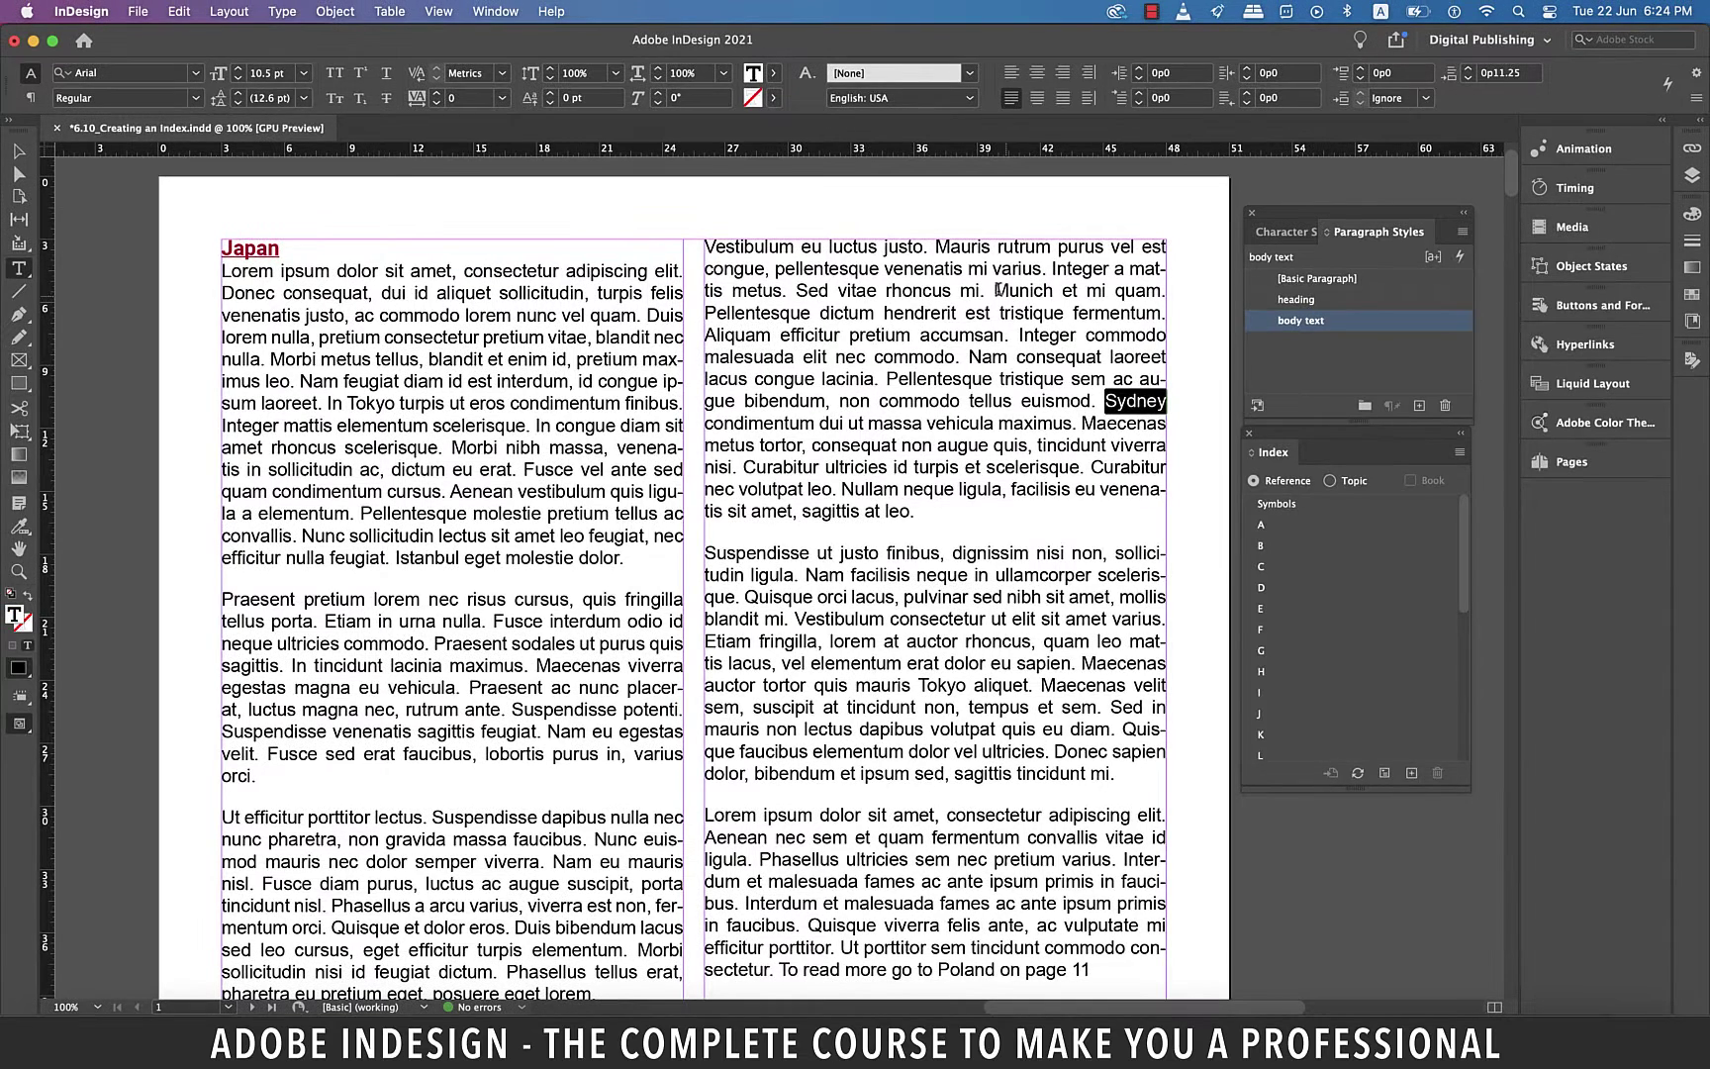
# - Select the word Munich and add a page reference index entry for it
pyautogui.click(1001, 289)
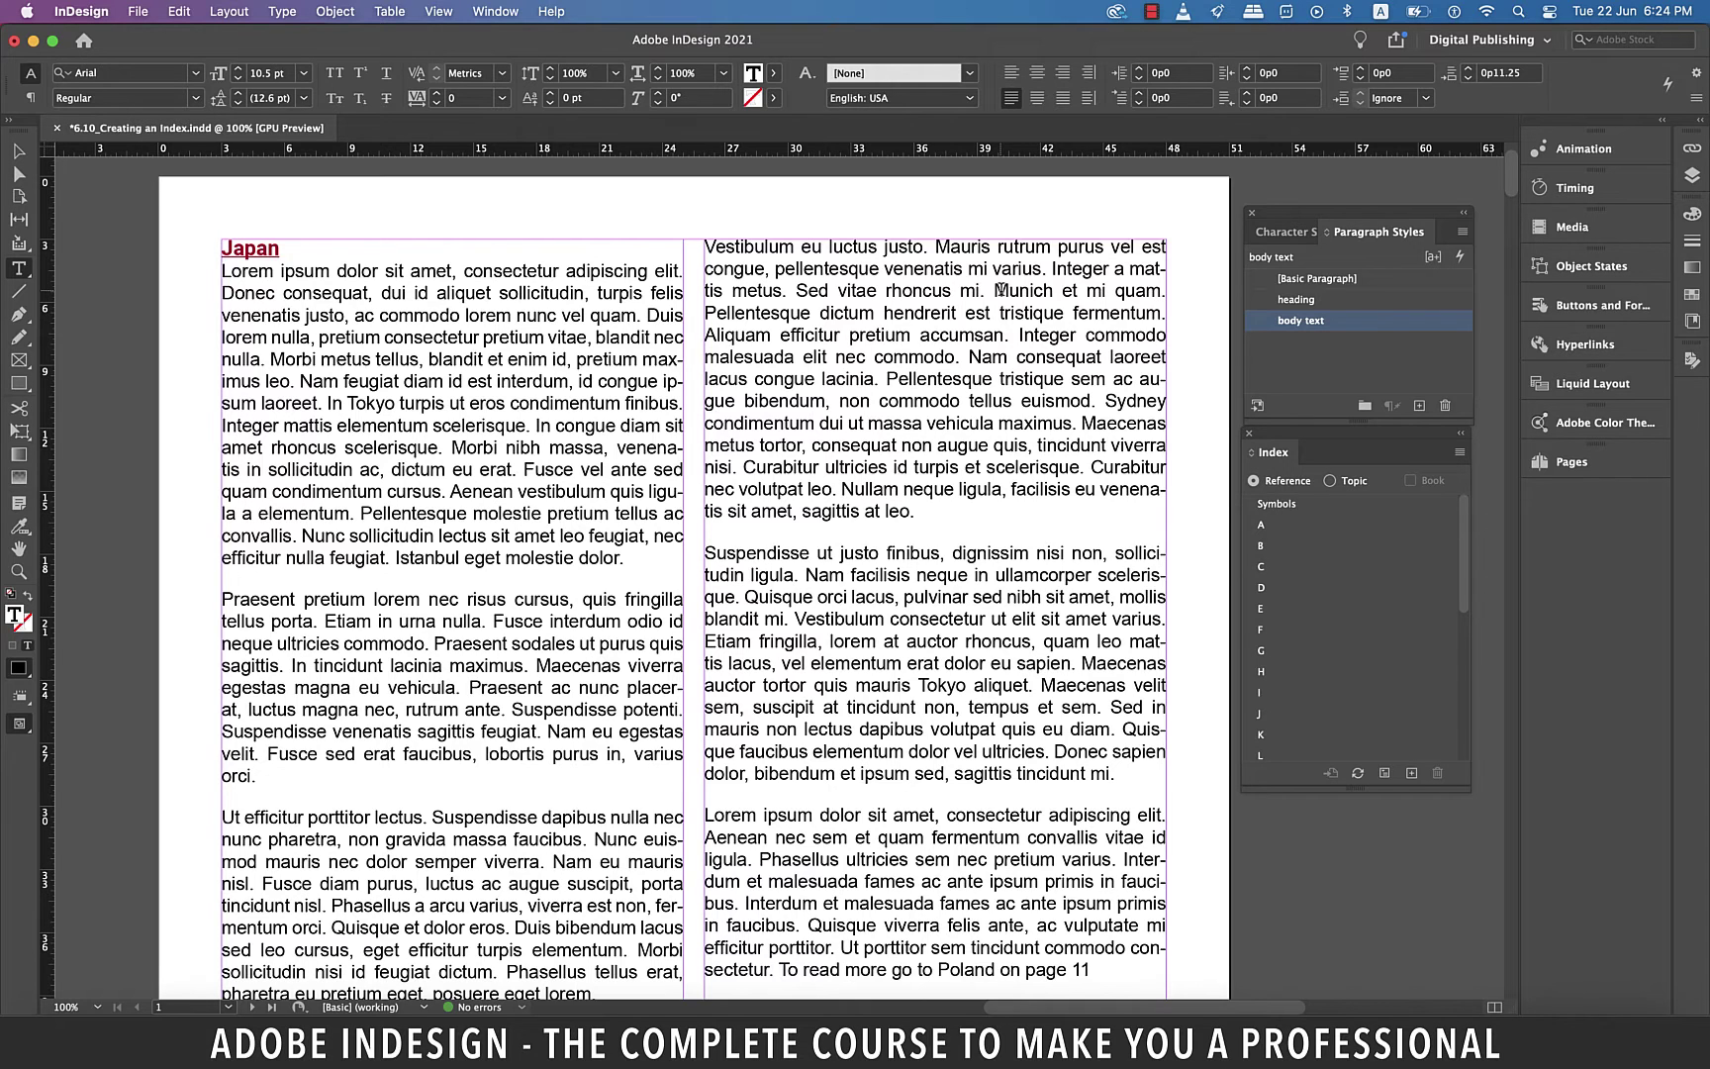
pyautogui.doubleClick(1000, 289)
pyautogui.click(1412, 773)
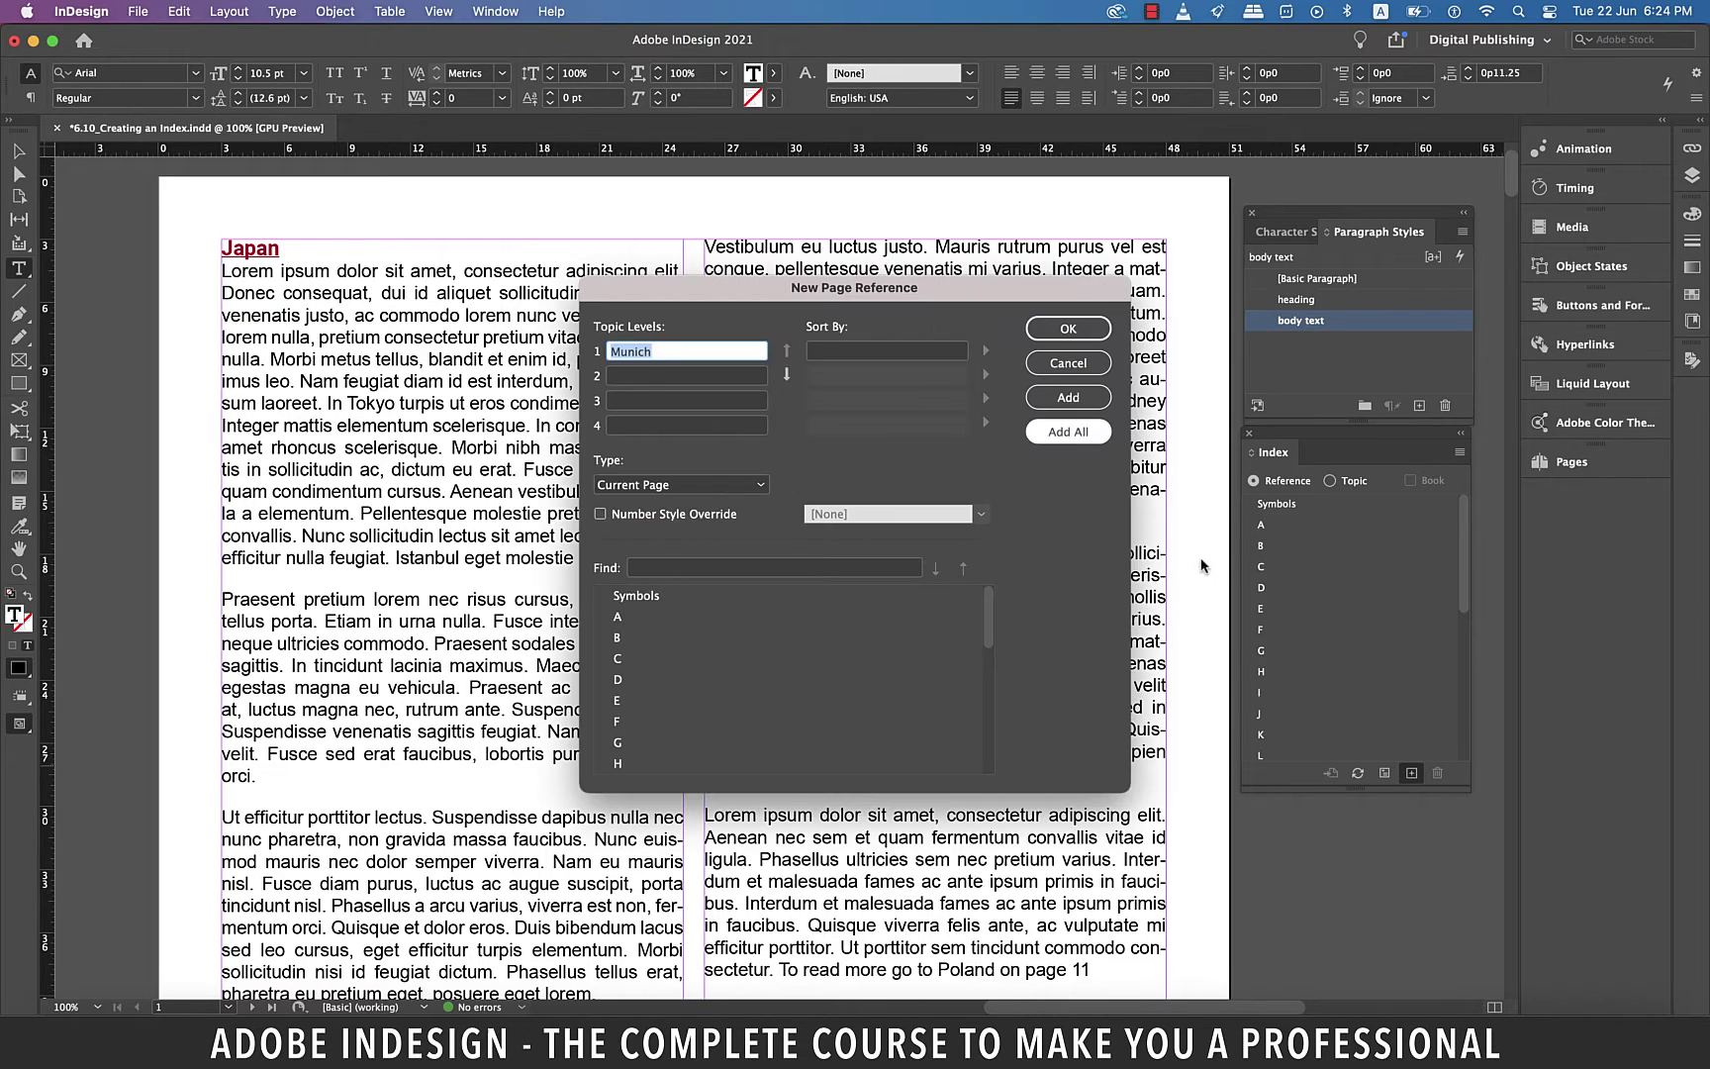
pyautogui.click(1072, 336)
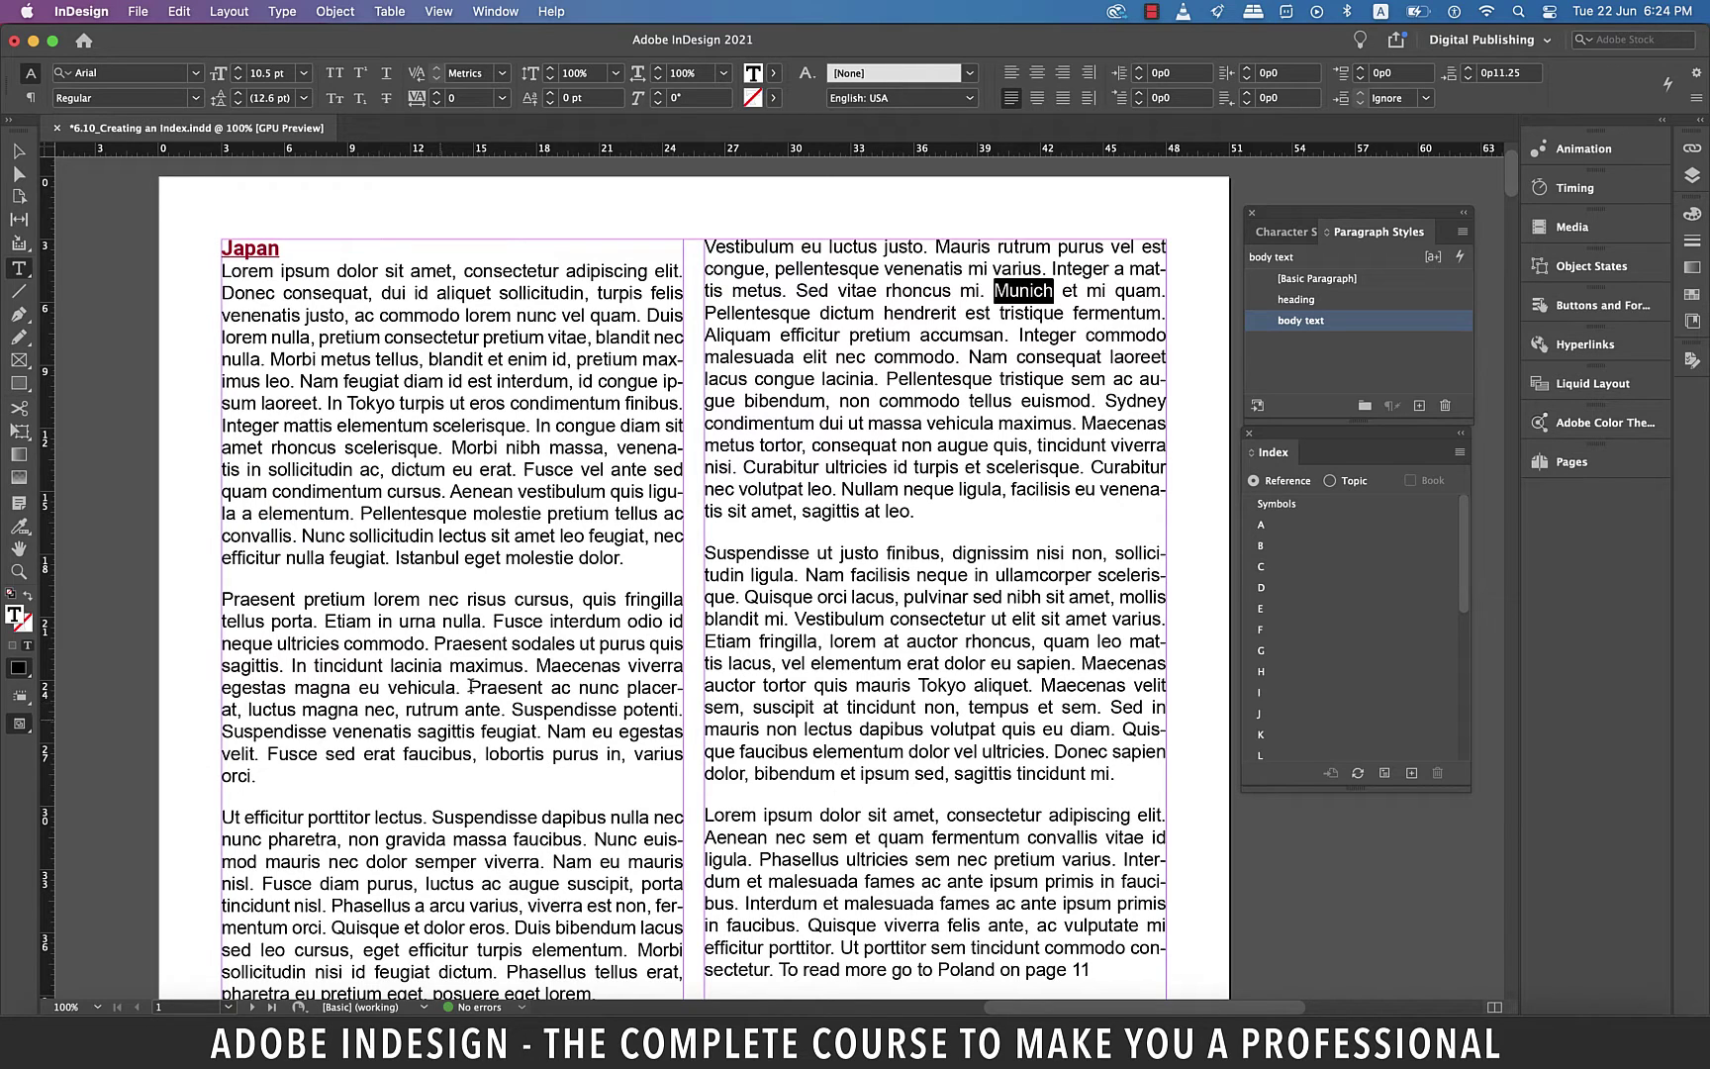
# - Select Istanbul and index all its occurrences with Cmd+U and Add All
pyautogui.moveTo(461, 559); pyautogui.dragTo(398, 559)
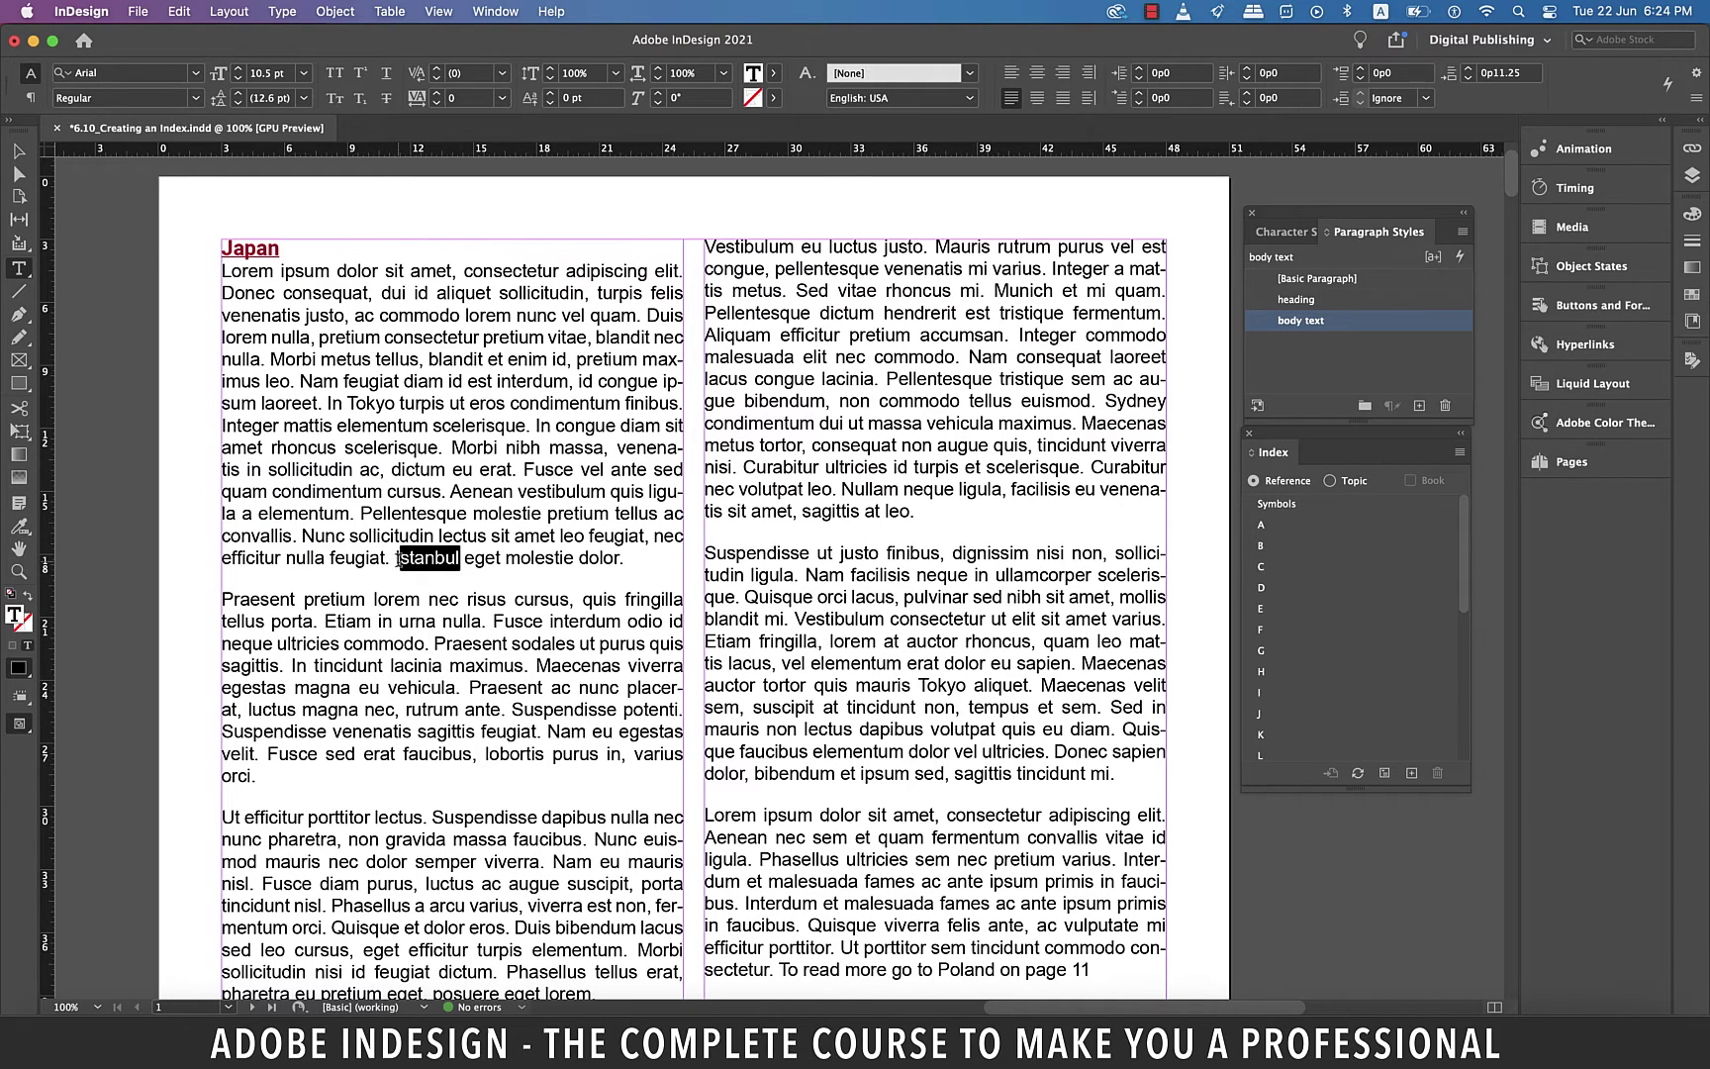
pyautogui.press('super+u')
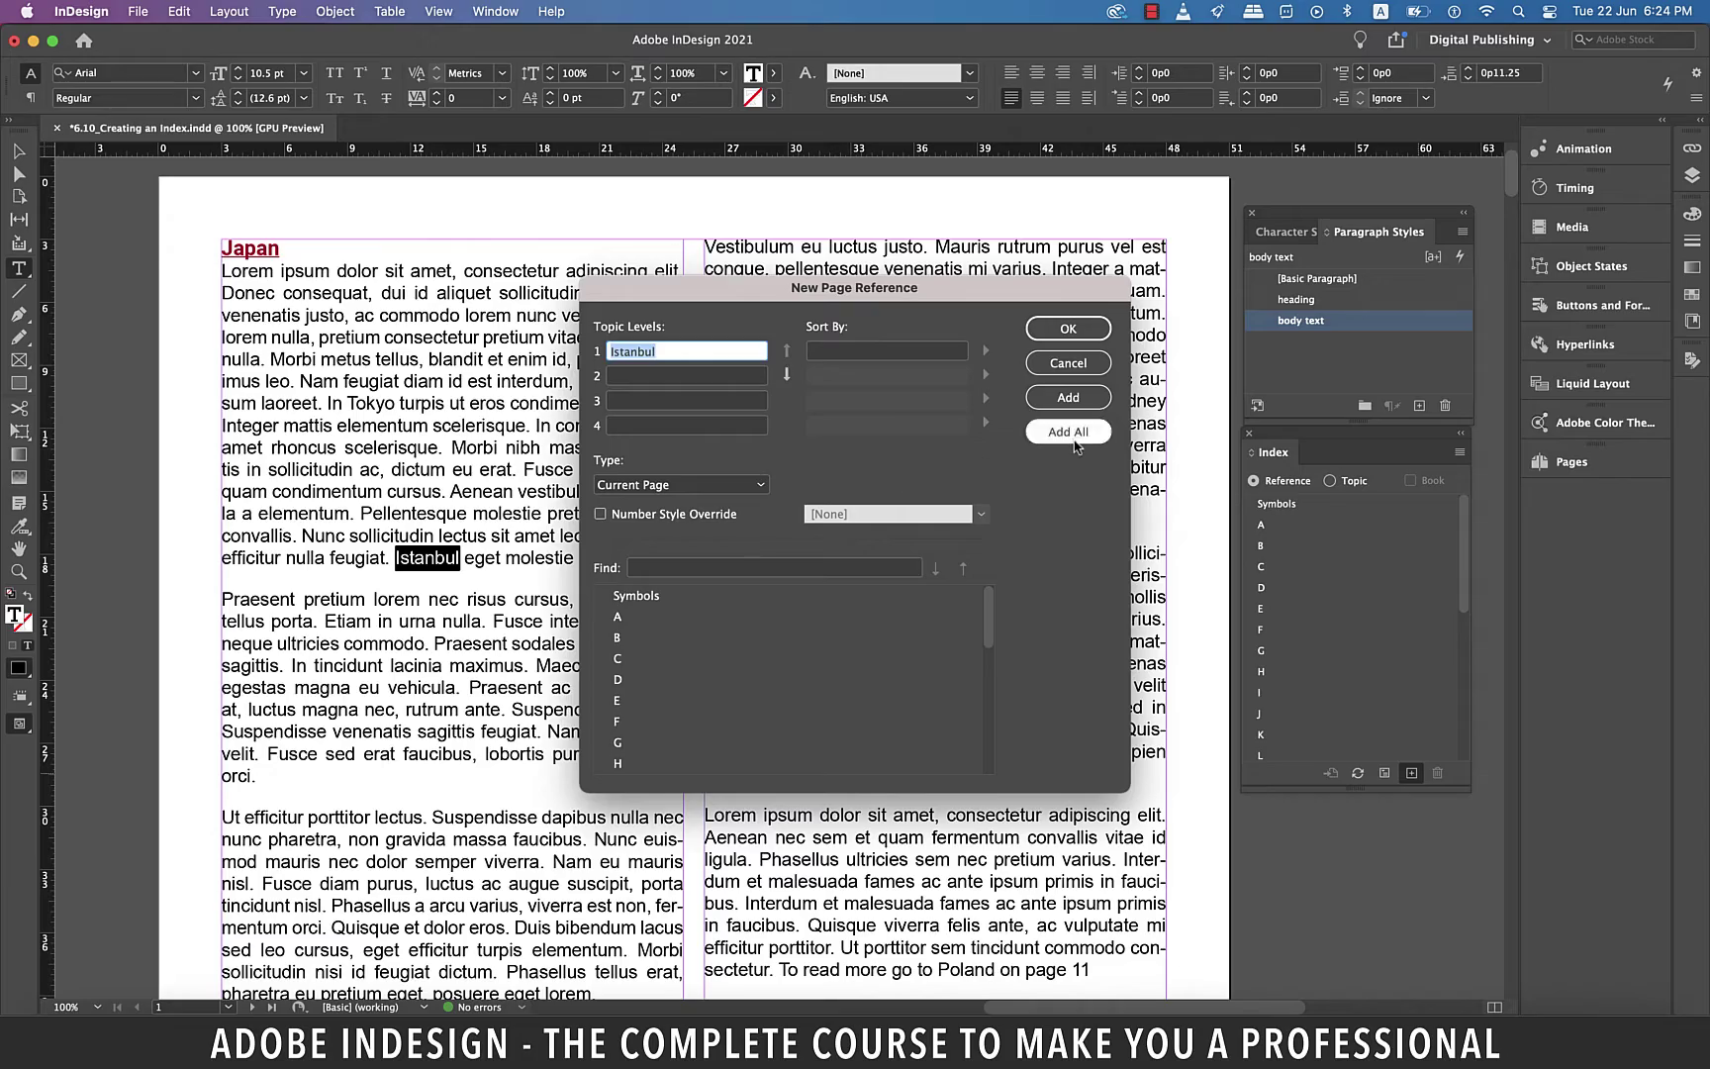
pyautogui.click(1069, 431)
pyautogui.click(1077, 328)
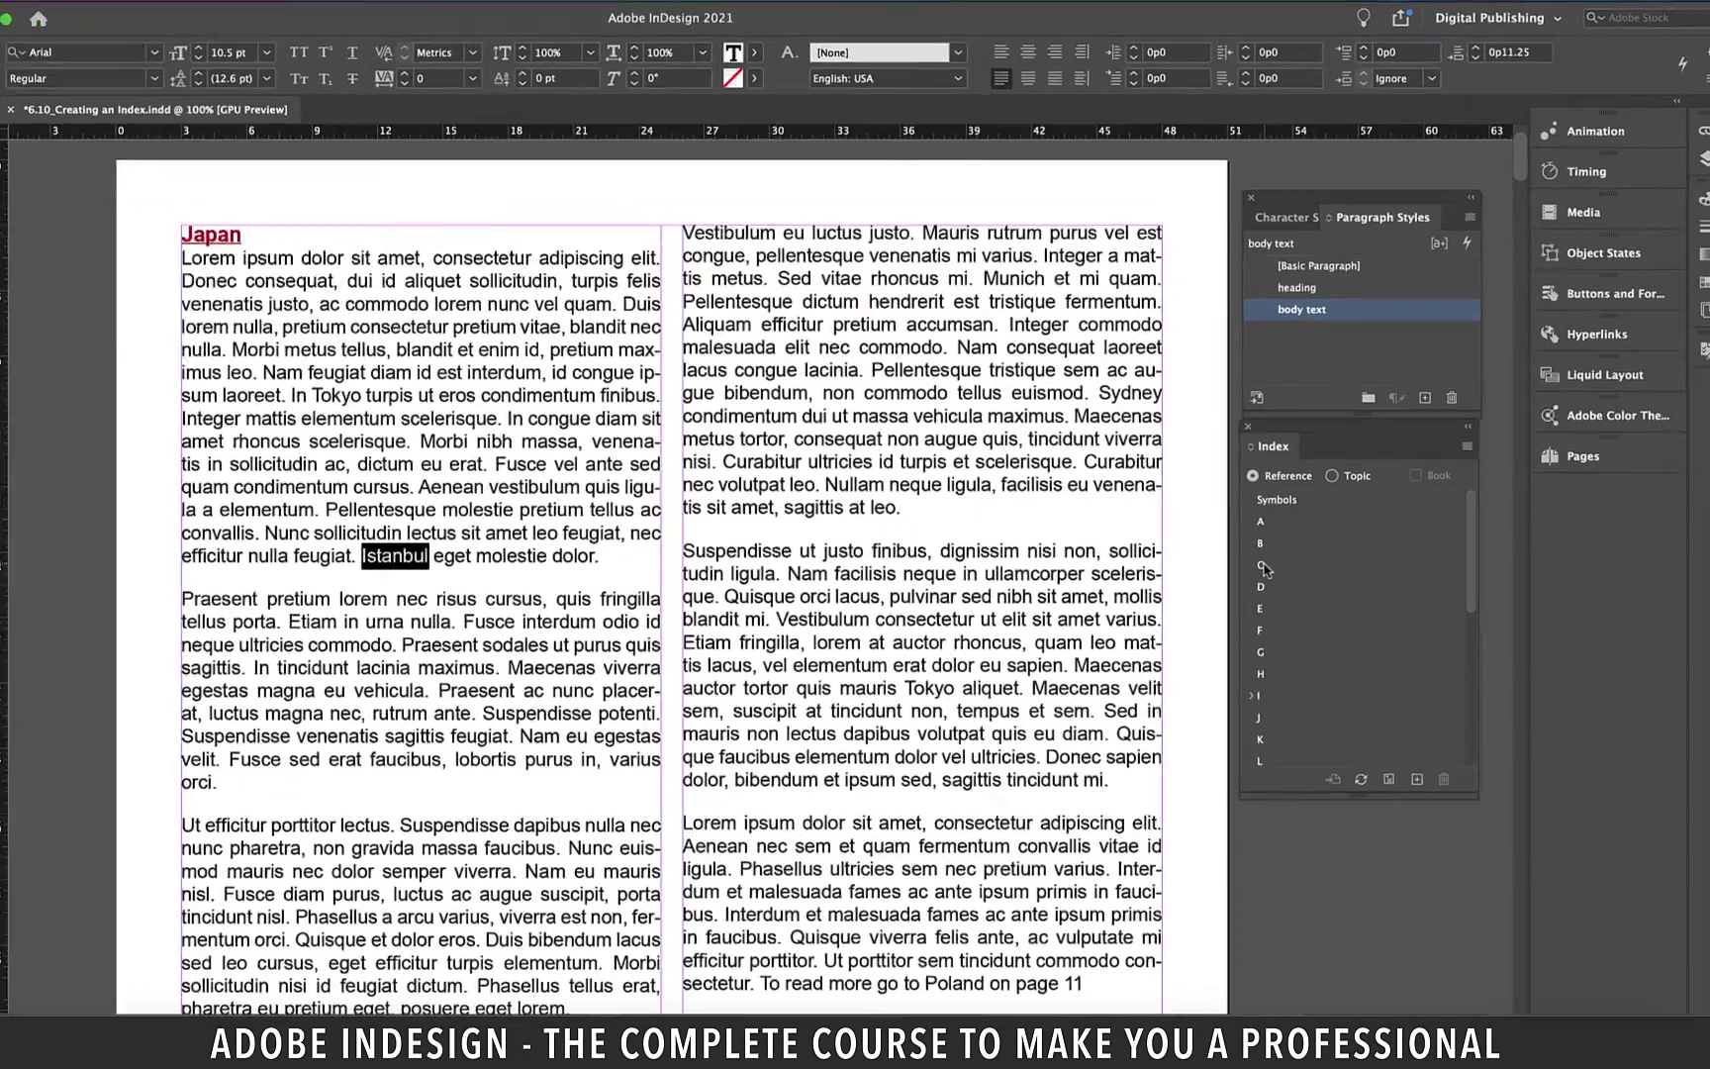
# - Expand I > Istanbul in the Index panel to check its page references 1, 2 and 4
pyautogui.click(1263, 570)
pyautogui.scroll(-1, 1282, 742)
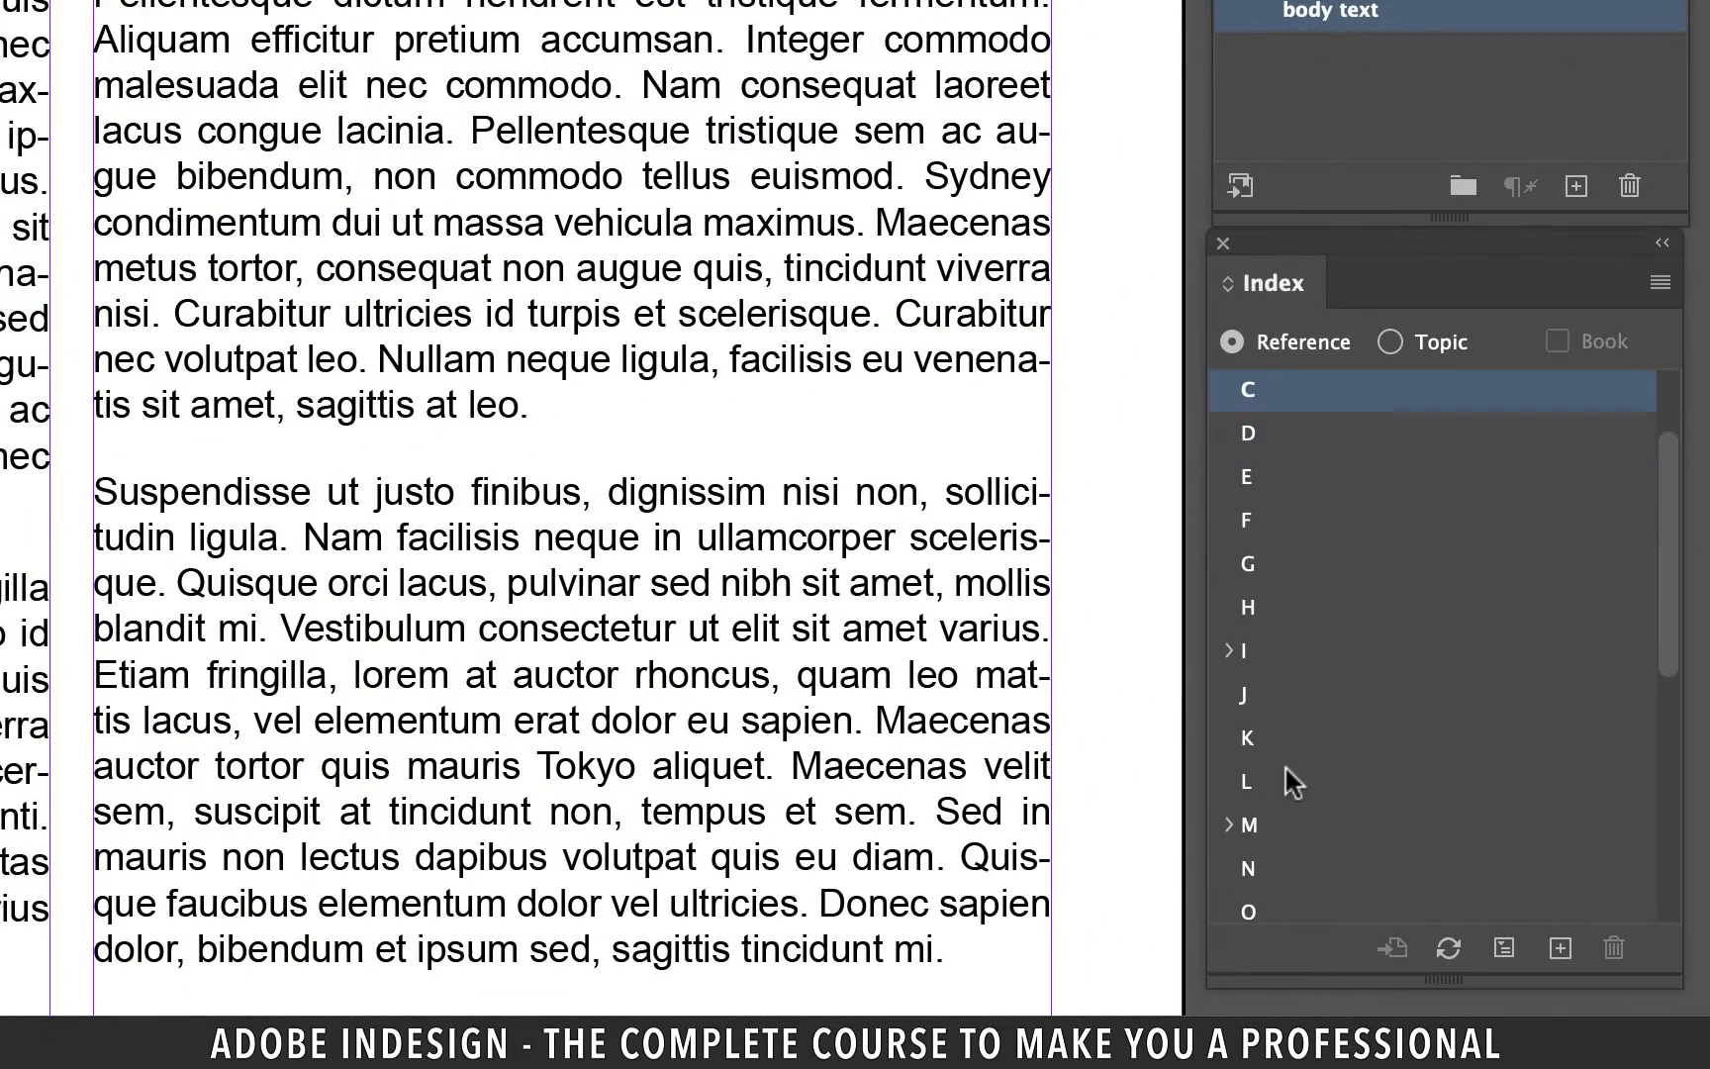
pyautogui.scroll(-2, 1284, 765)
pyautogui.click(1226, 433)
pyautogui.click(1260, 476)
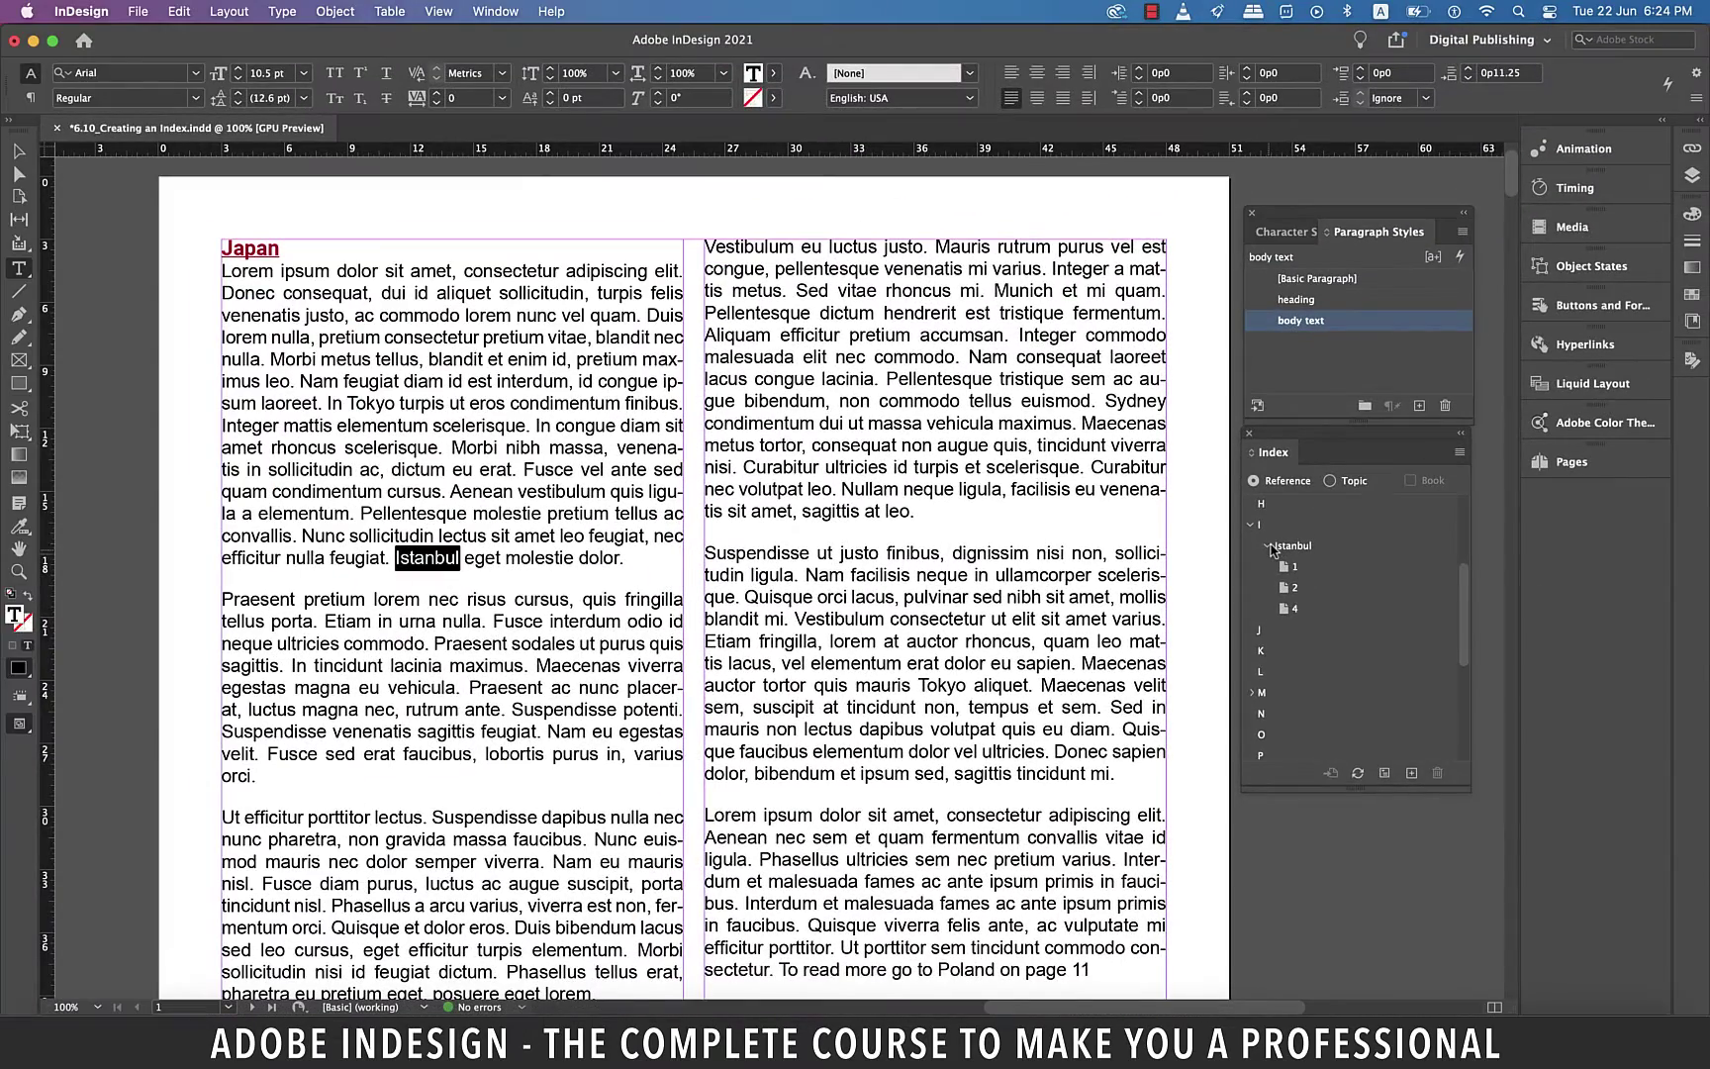
pyautogui.click(1269, 546)
# - Add blank page 18 after the last spread and view it at 100%
pyautogui.click(1253, 528)
pyautogui.press('super+alt+shift+0')
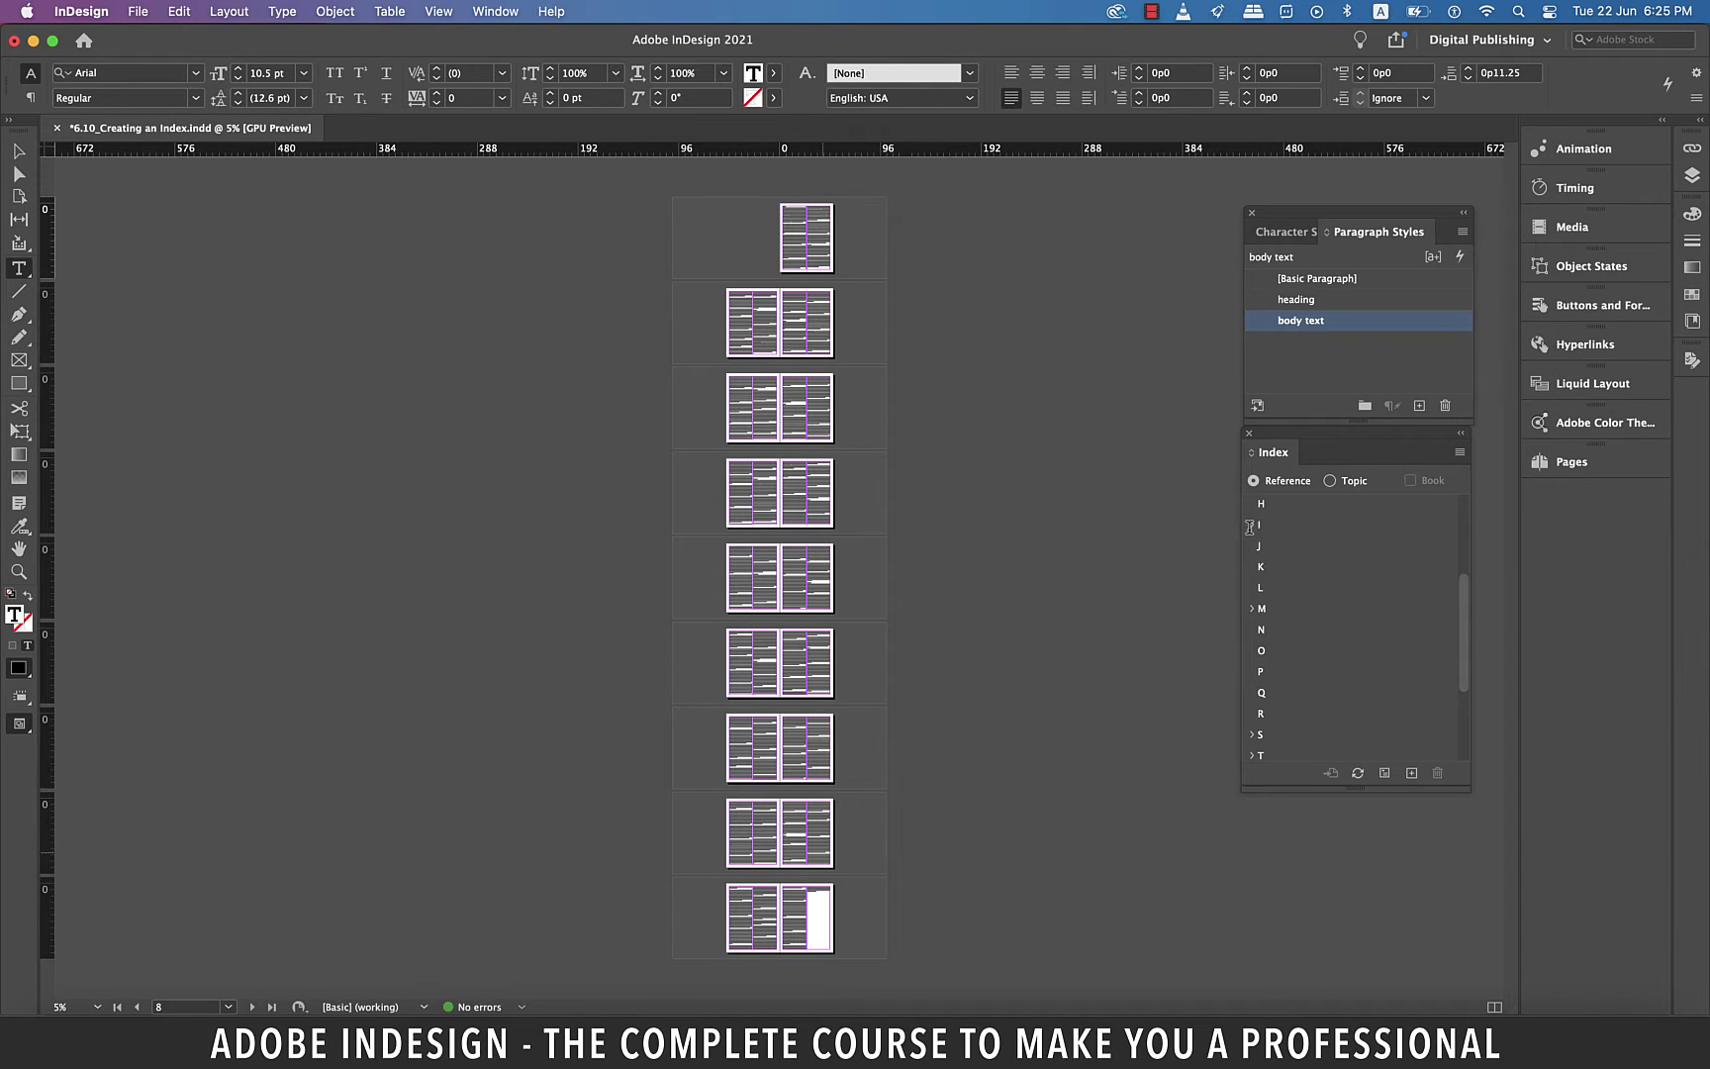
pyautogui.click(827, 927)
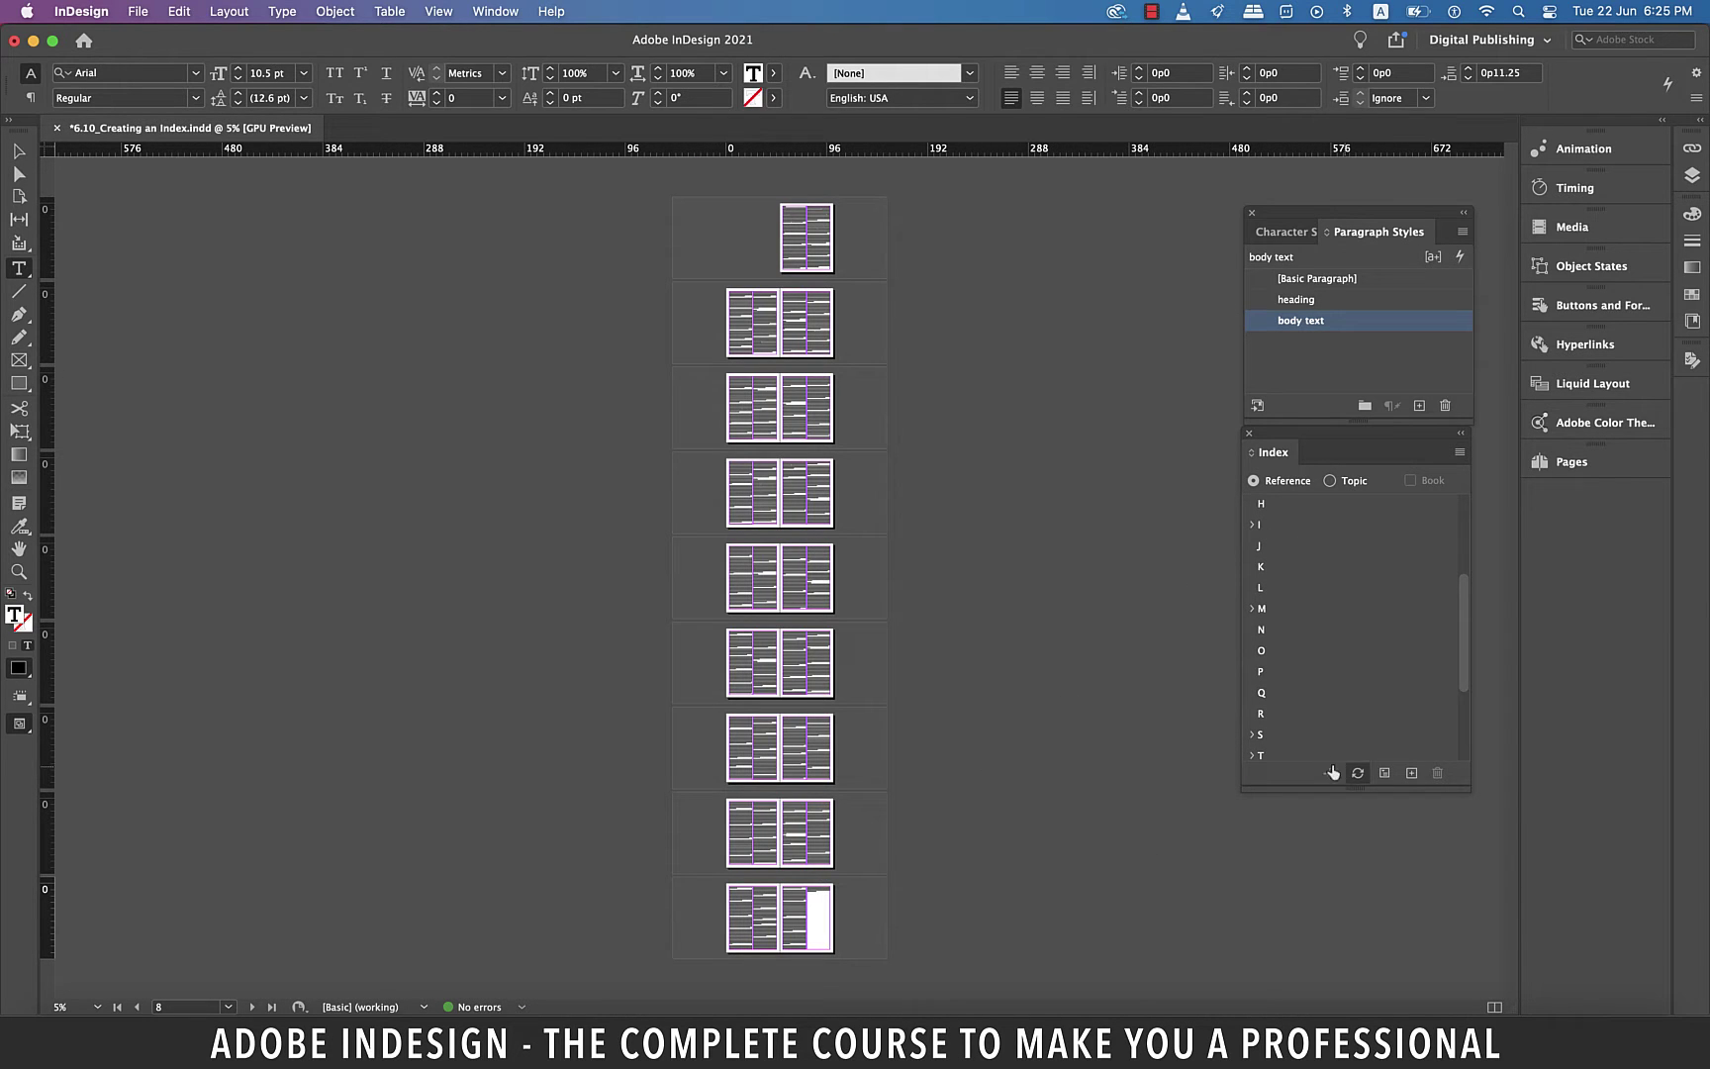
pyautogui.click(1571, 463)
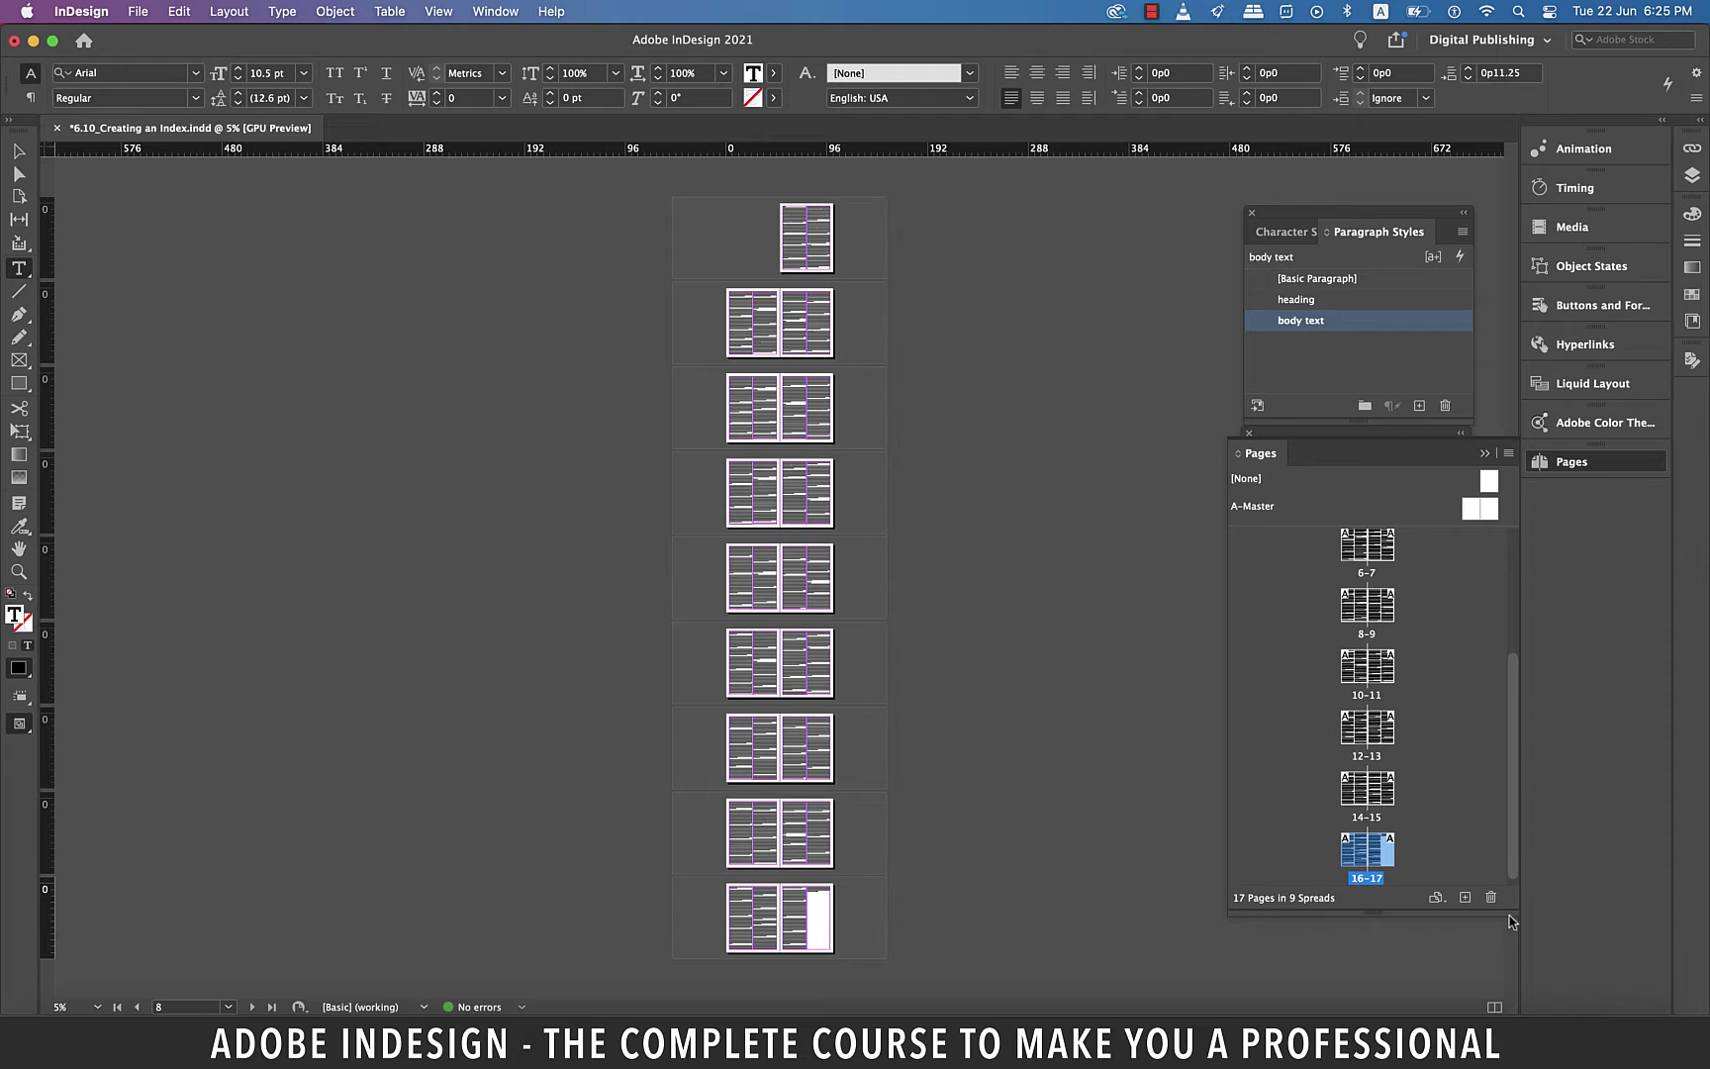
pyautogui.click(1464, 898)
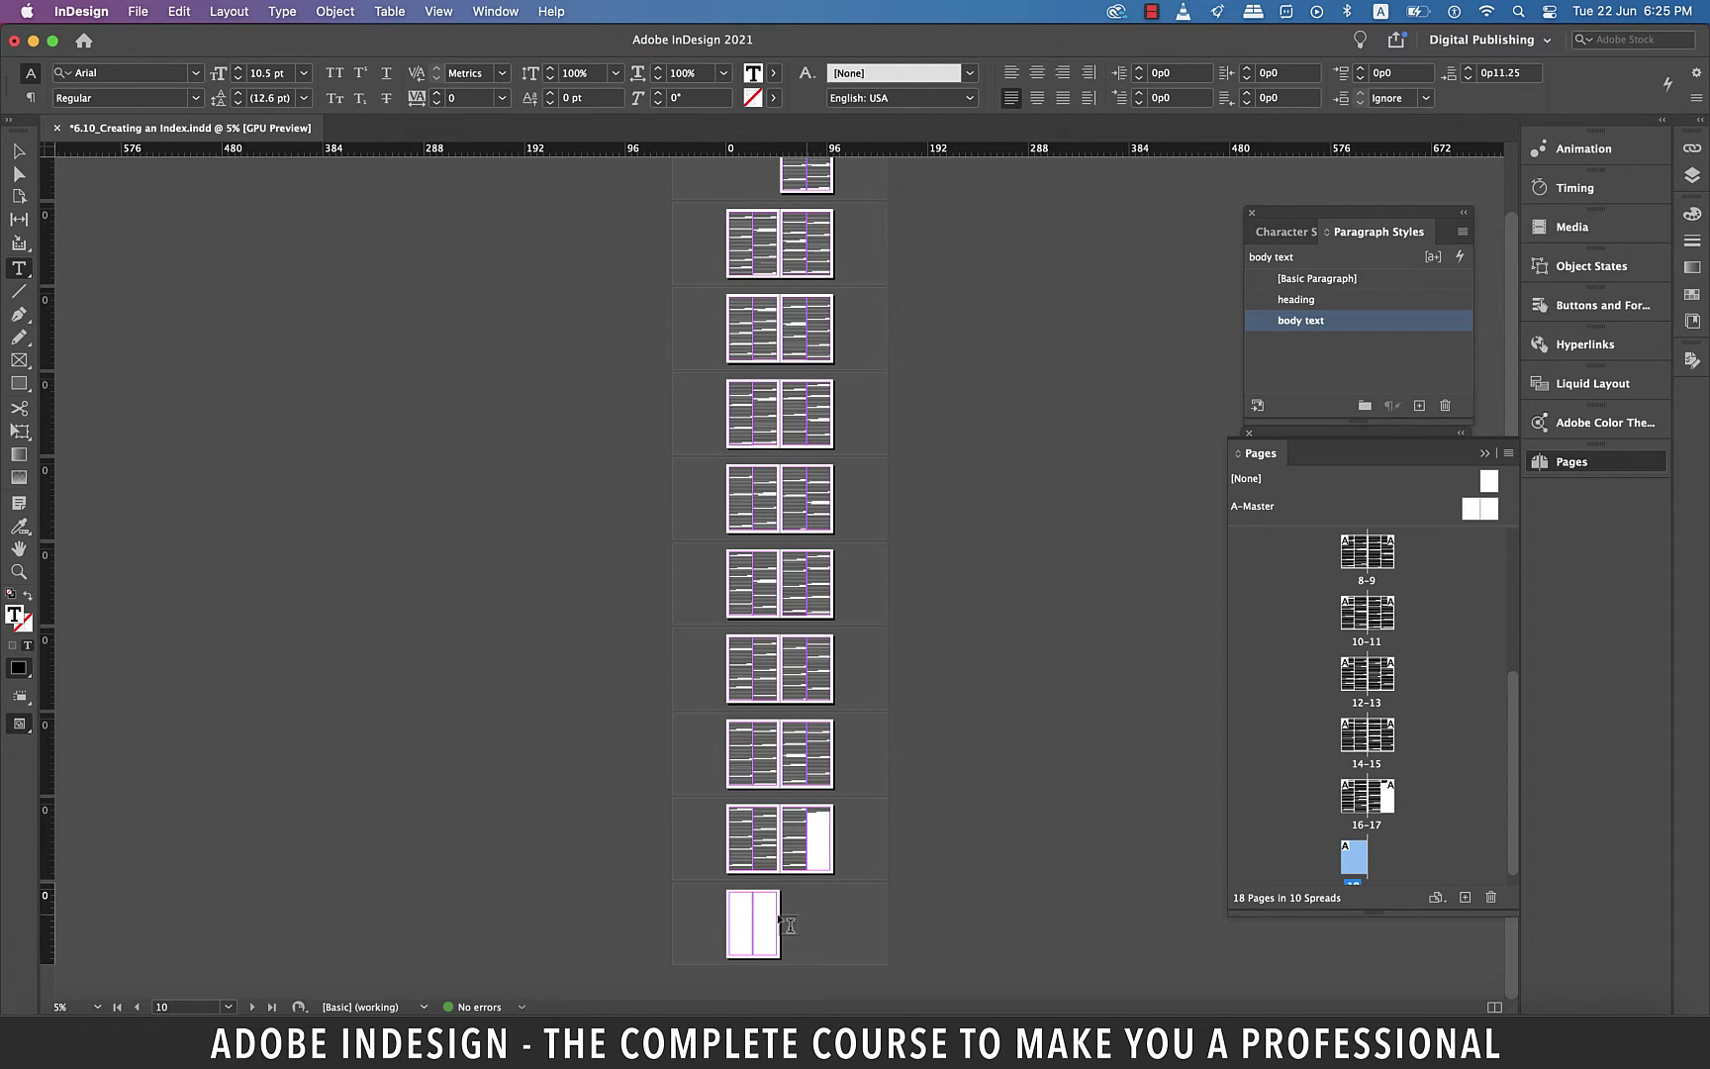
pyautogui.press('super+0')
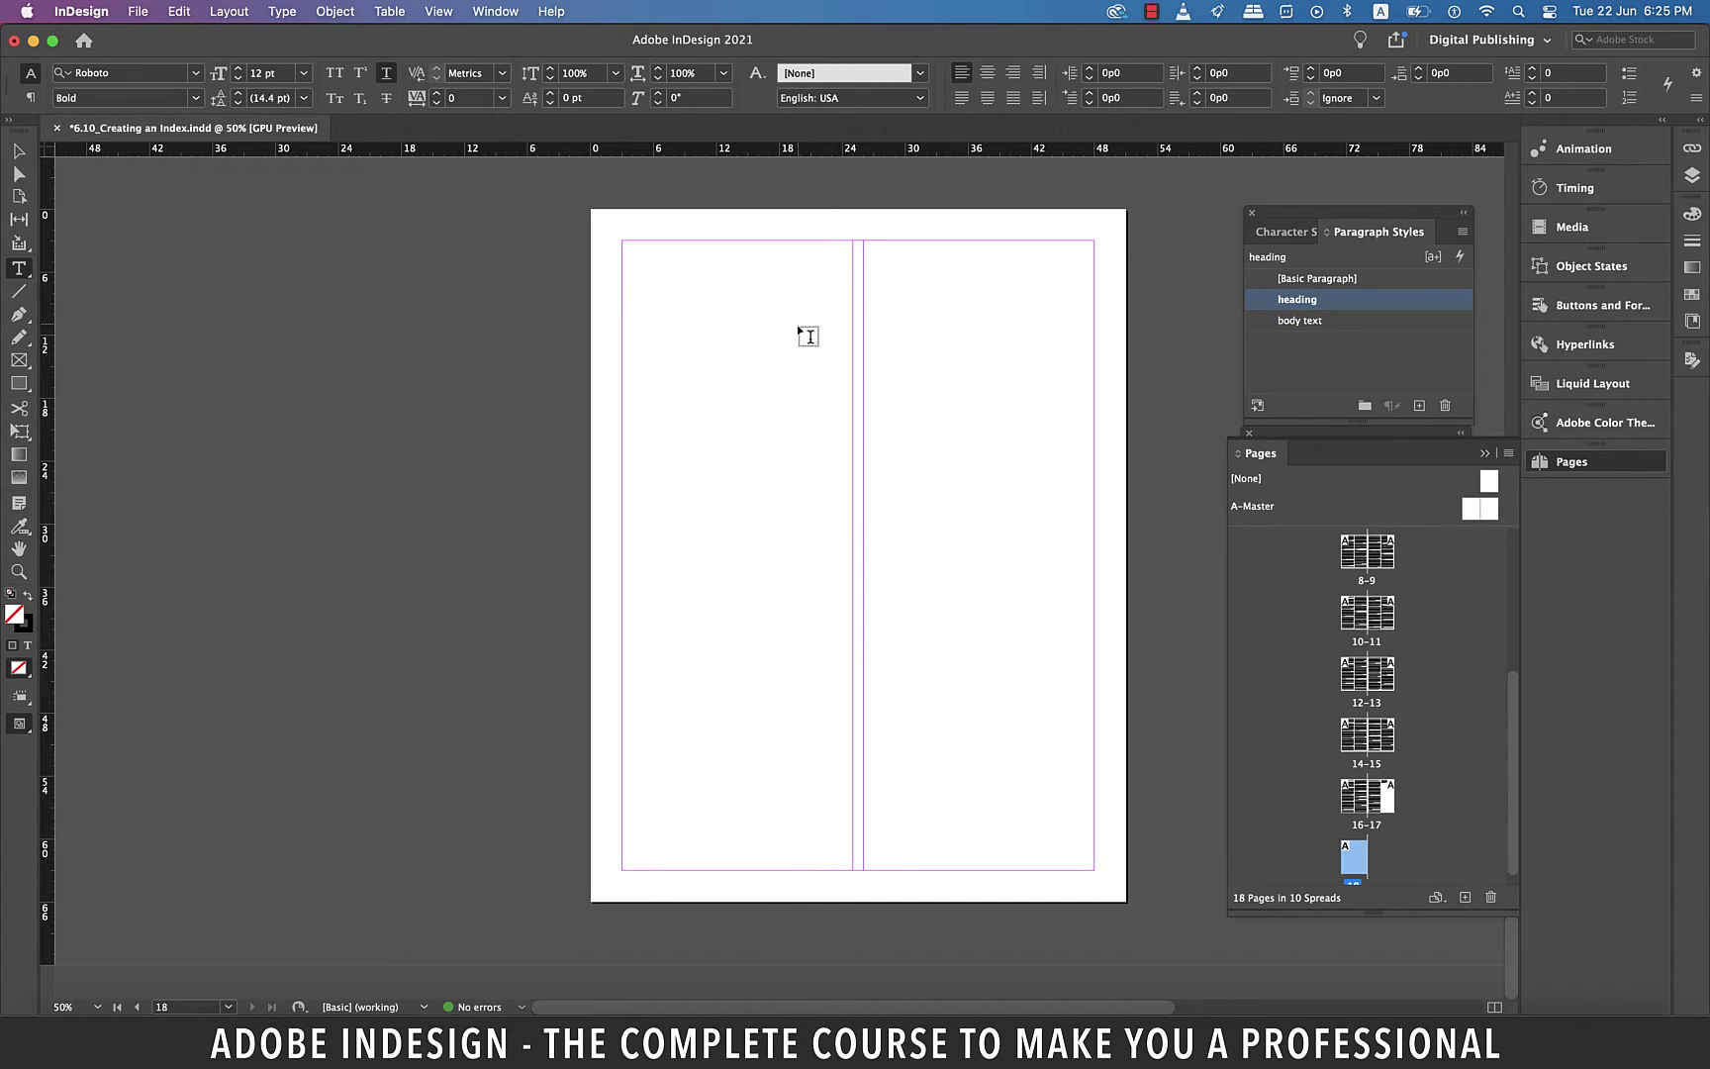
pyautogui.press('super+1')
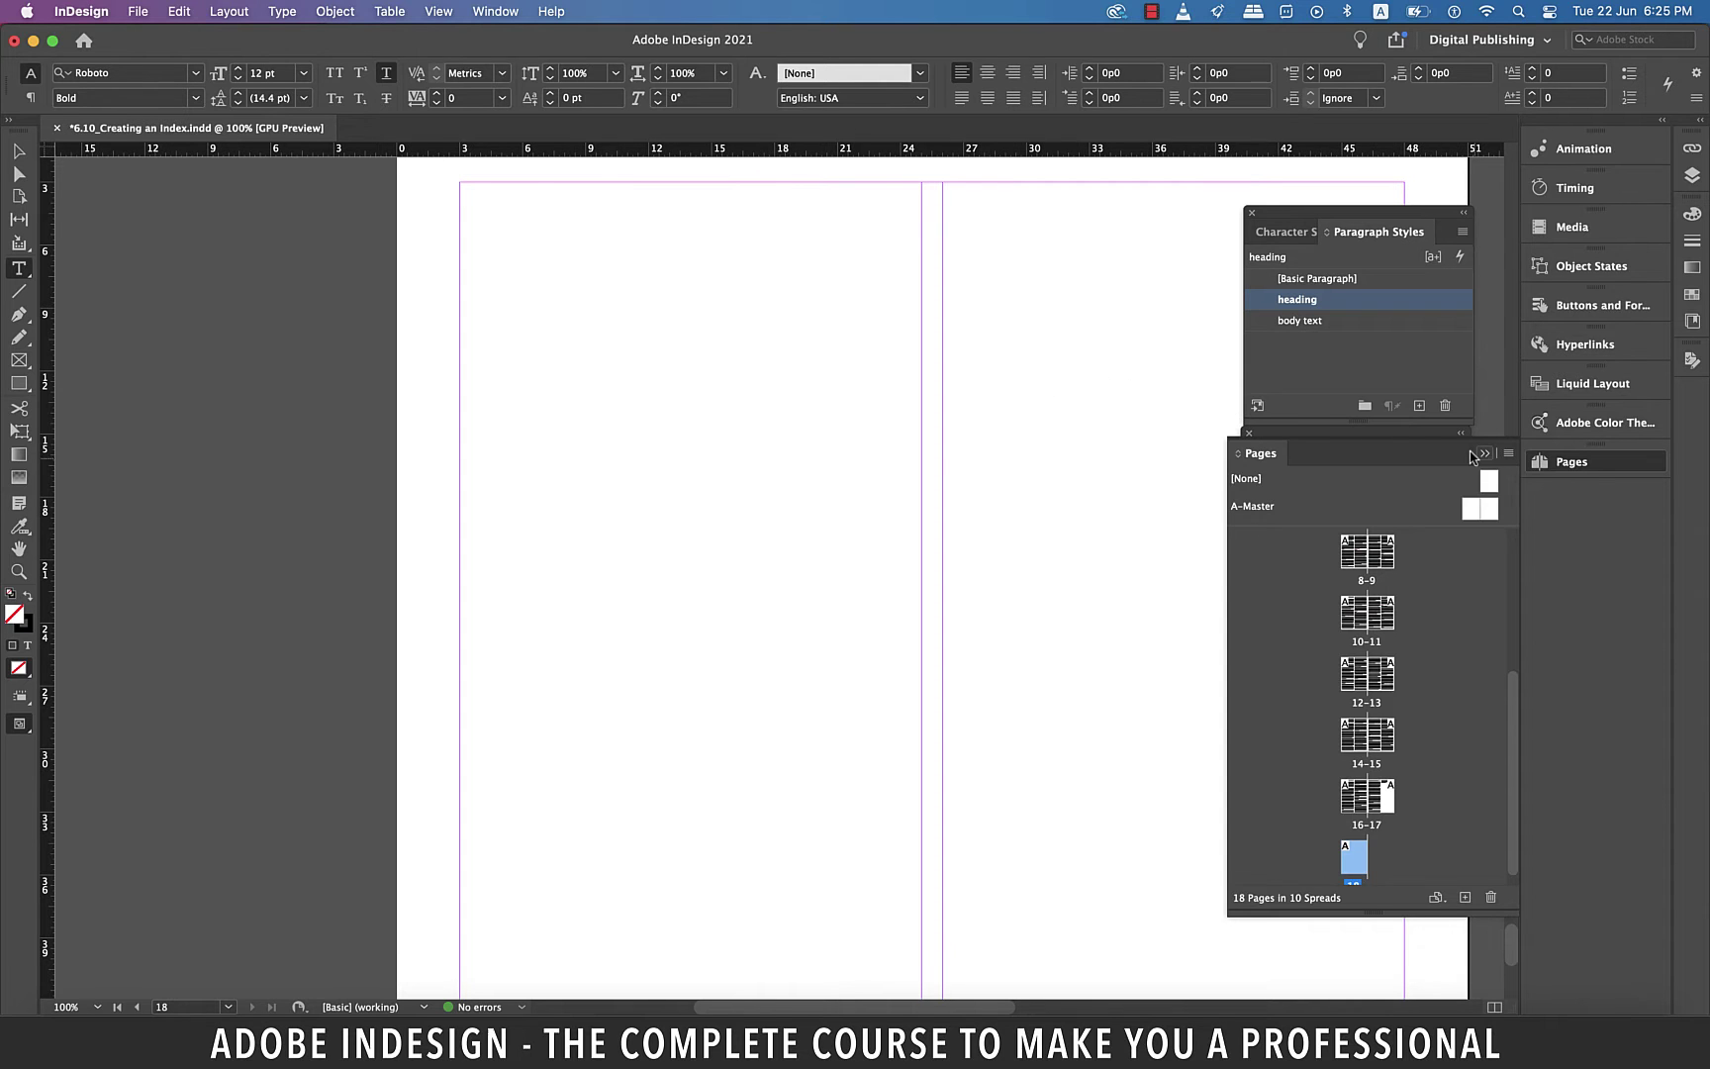
# - Collapse the Pages panel and generate the index with the title 'Index'
pyautogui.click(1484, 453)
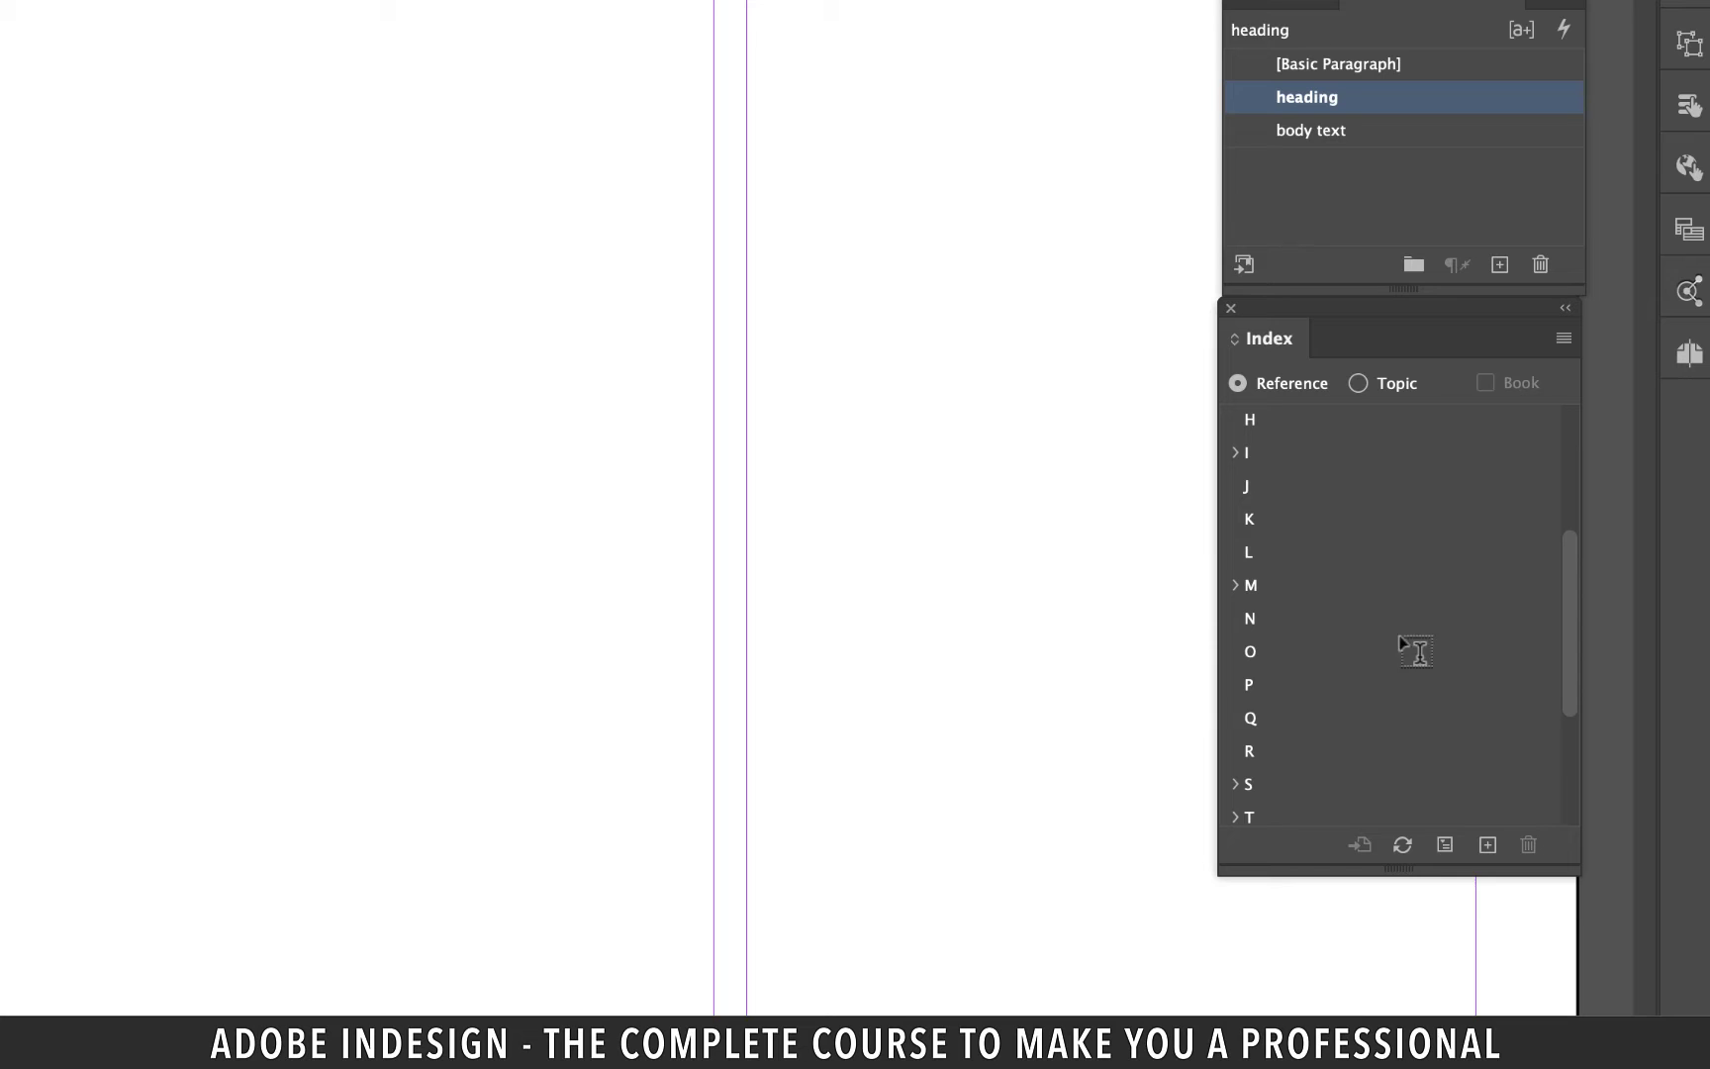
pyautogui.click(1444, 847)
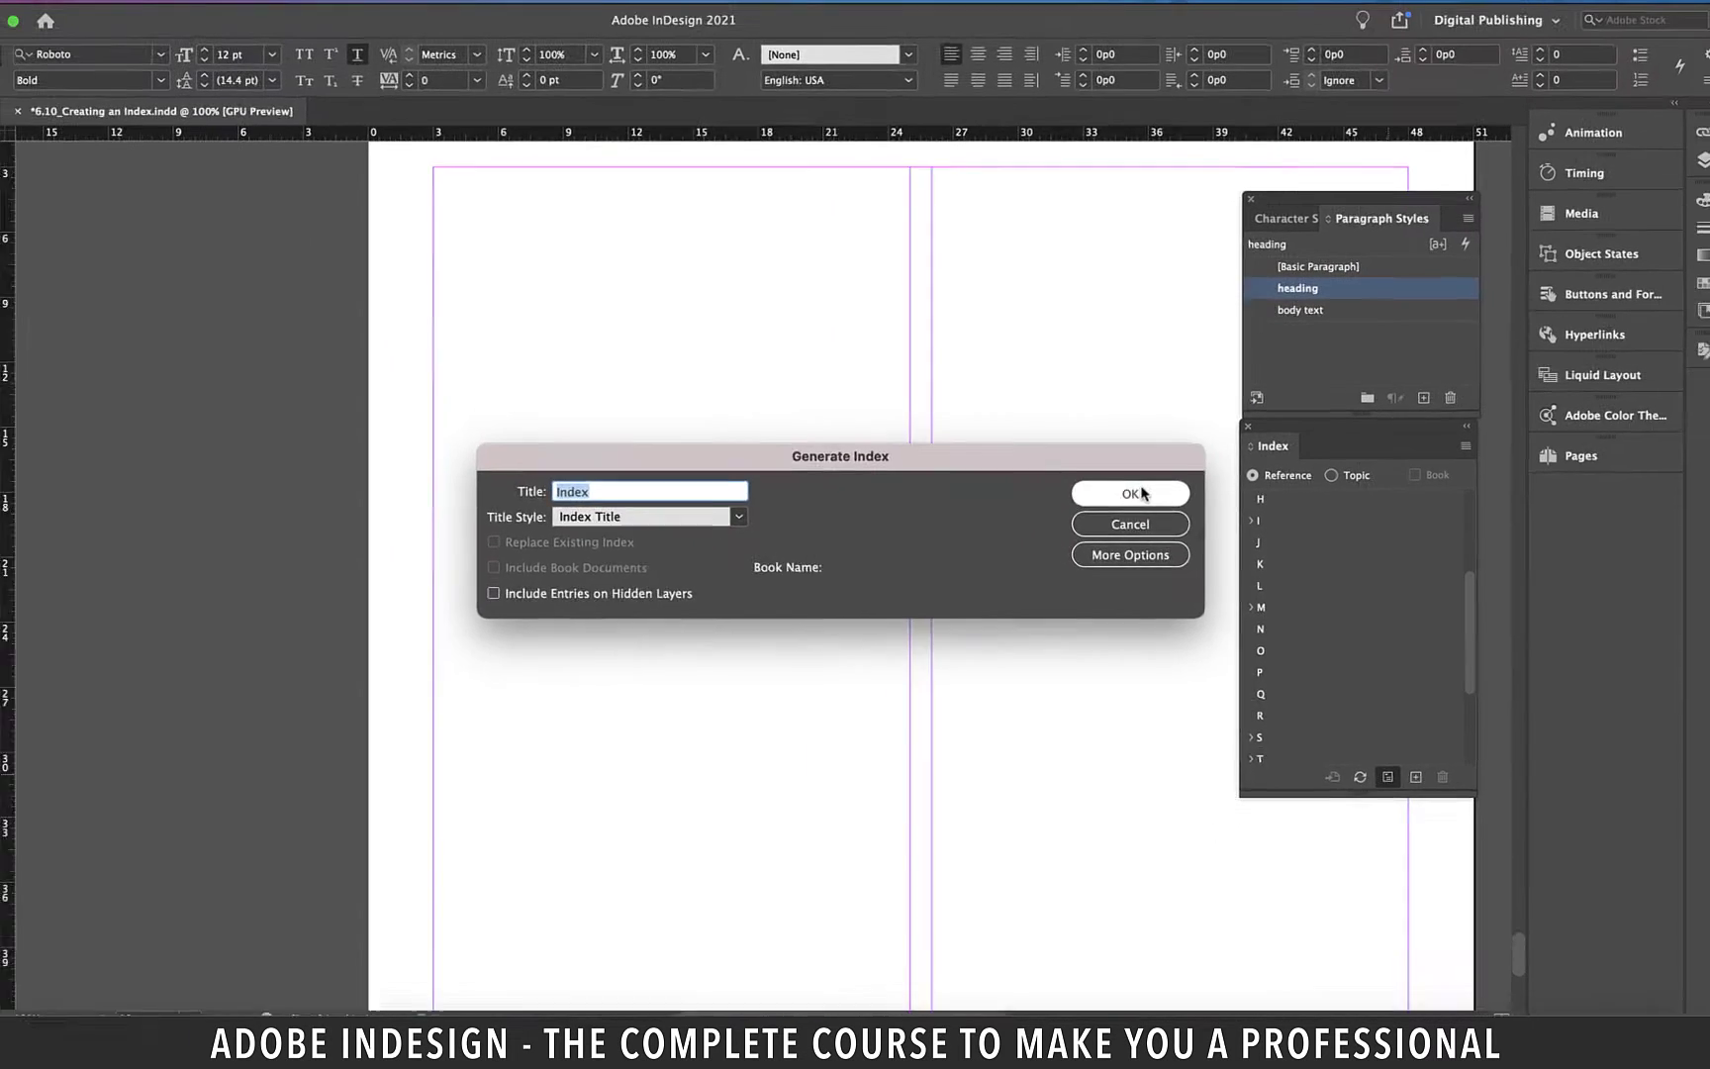
pyautogui.click(1063, 407)
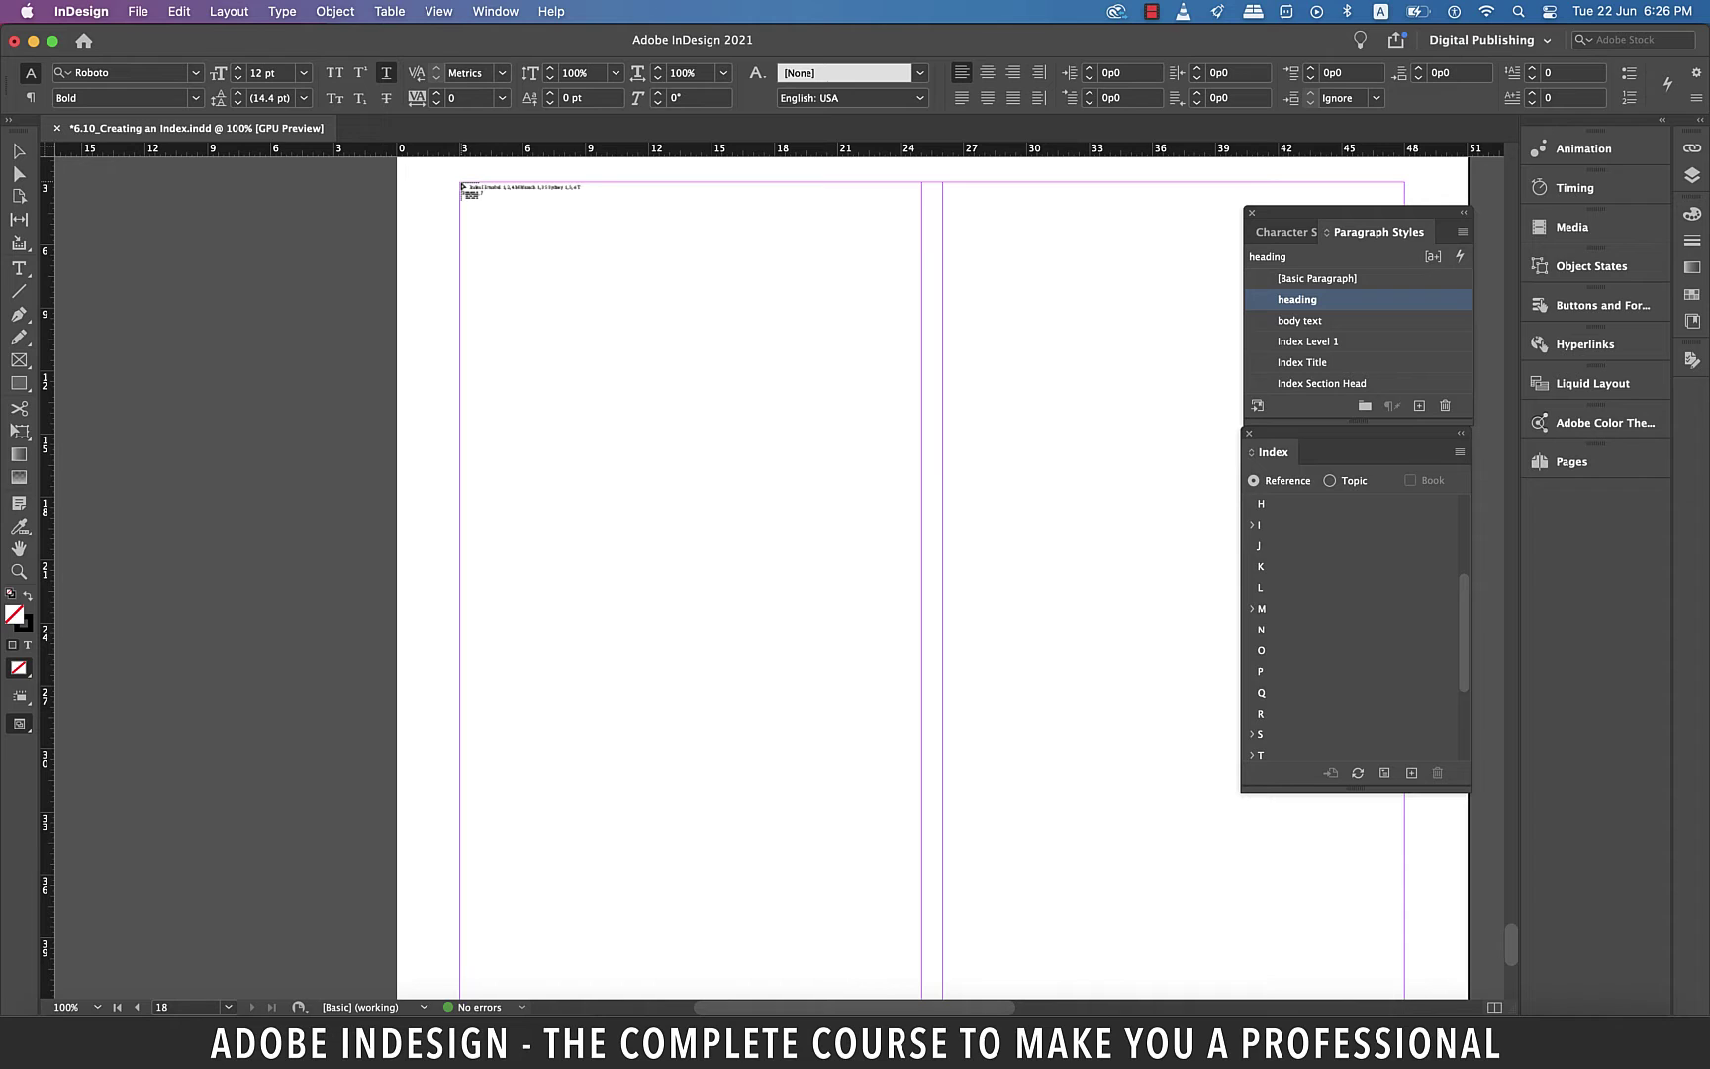
# - Place the index text frame across page 18 and enlarge the Paragraph Styles list
pyautogui.moveTo(464, 186); pyautogui.dragTo(923, 957)
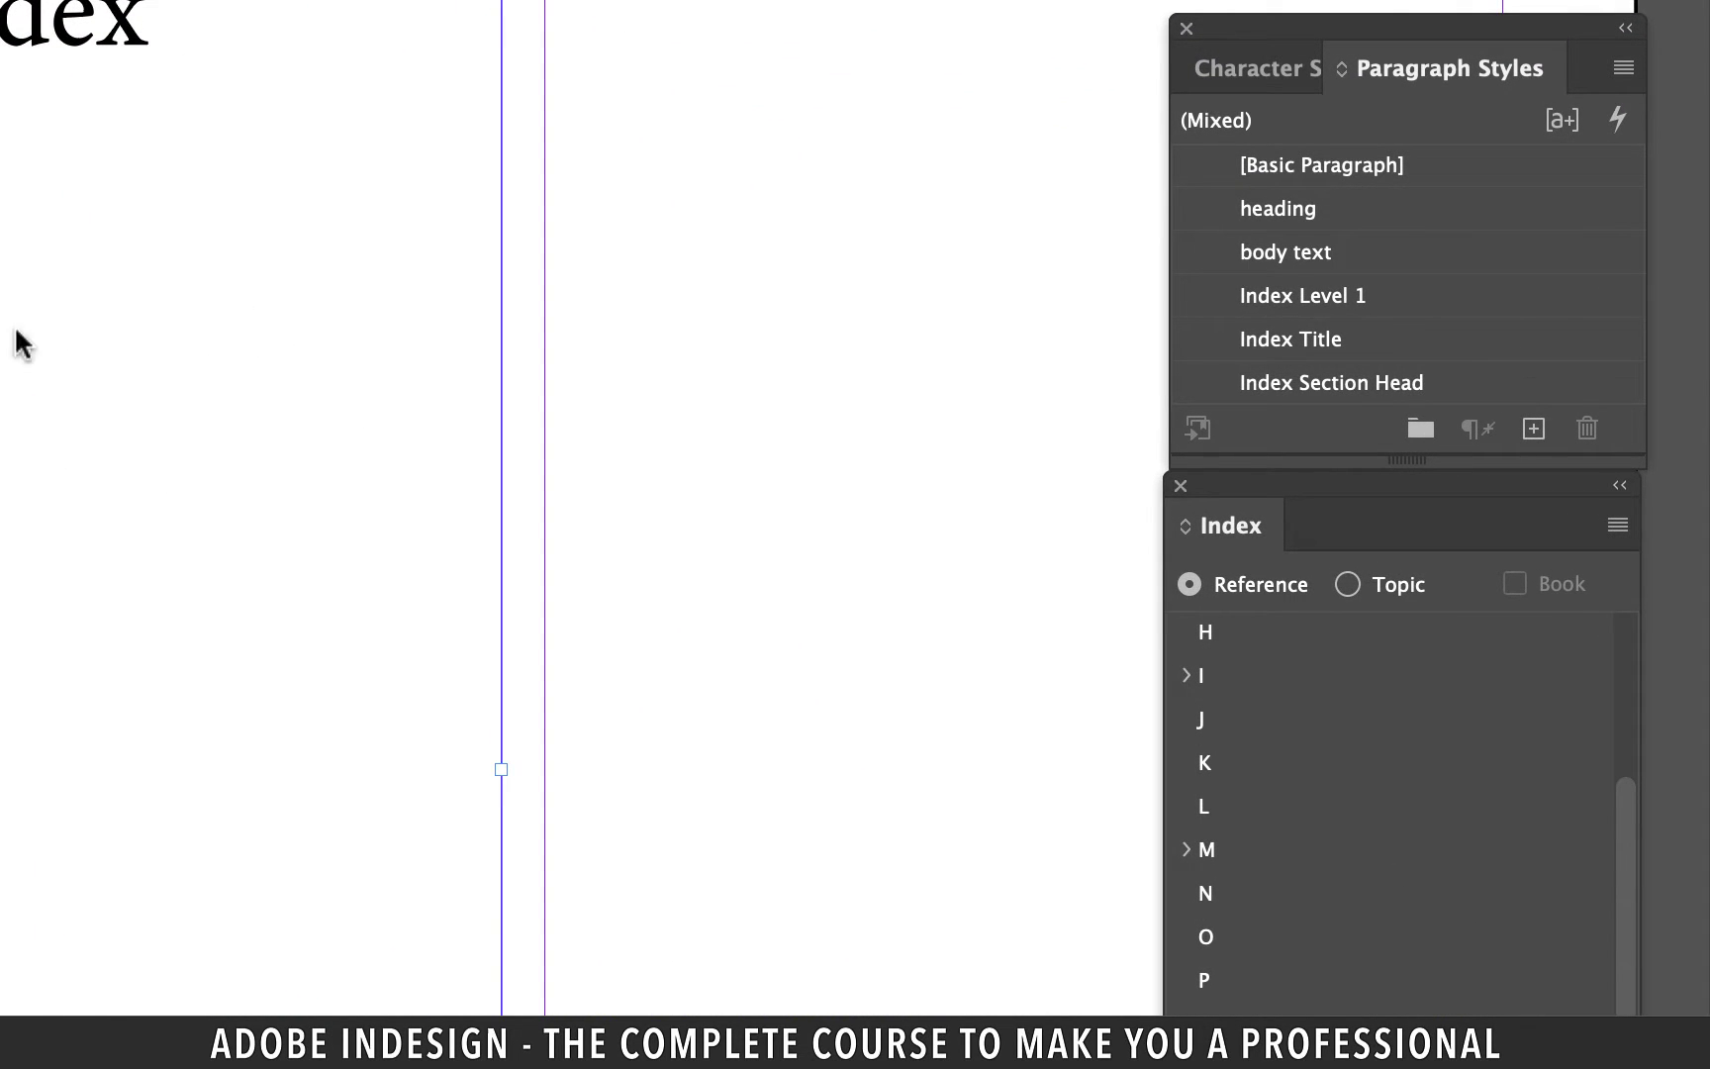
pyautogui.moveTo(1403, 508); pyautogui.dragTo(1401, 777)
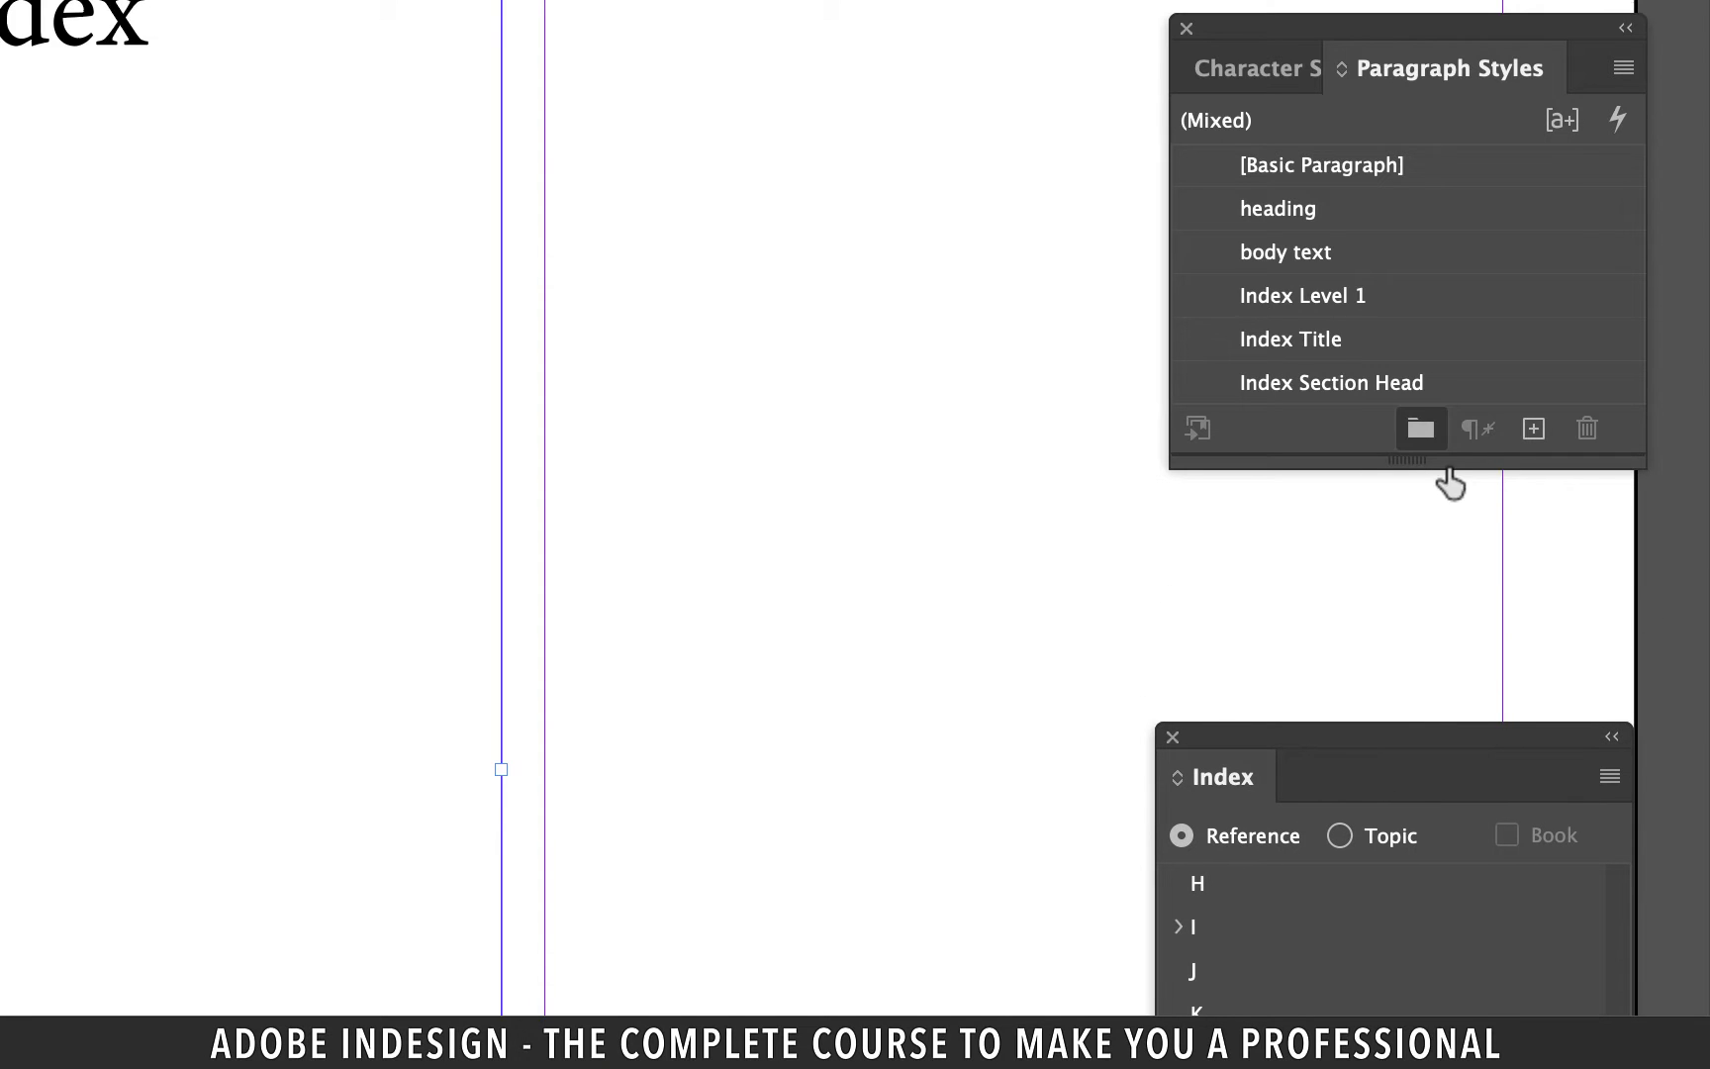
pyautogui.moveTo(1447, 467); pyautogui.dragTo(1443, 610)
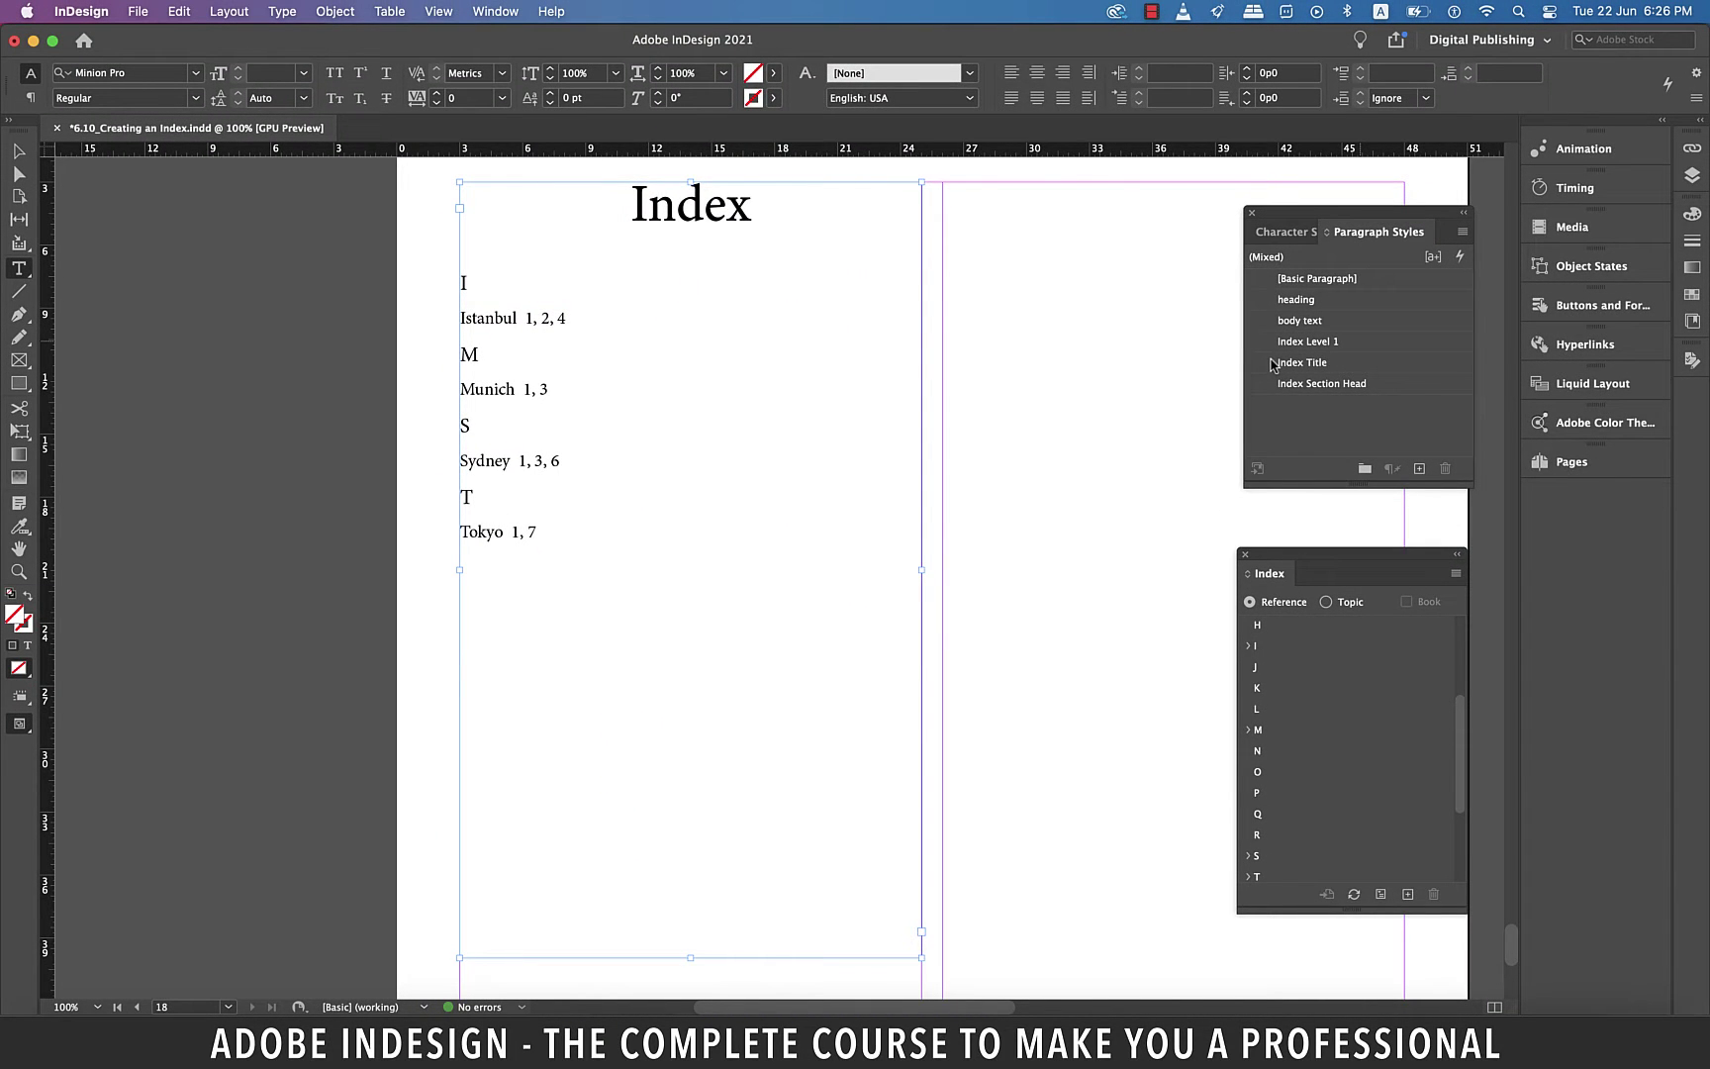
# - Set the Index Title paragraph style to Museo Sans 700
pyautogui.doubleClick(1273, 365)
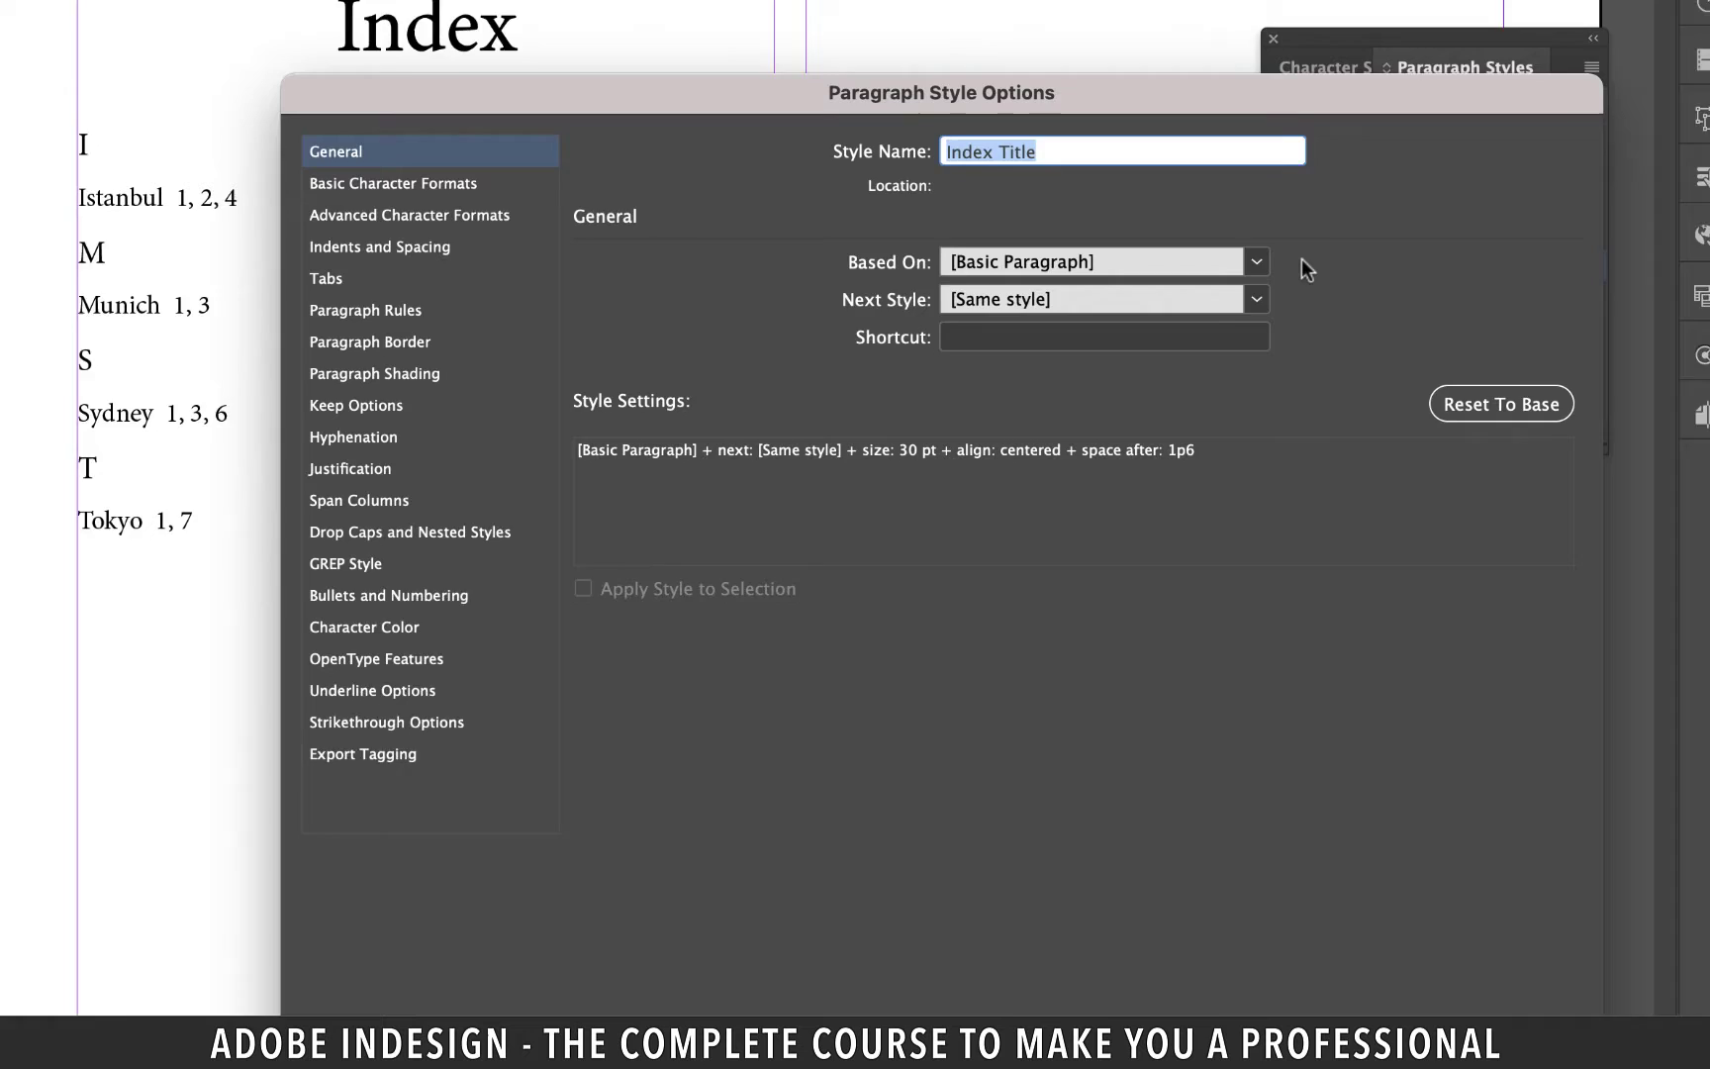
pyautogui.hotkey('shift', 'Tab')
pyautogui.press('Down')
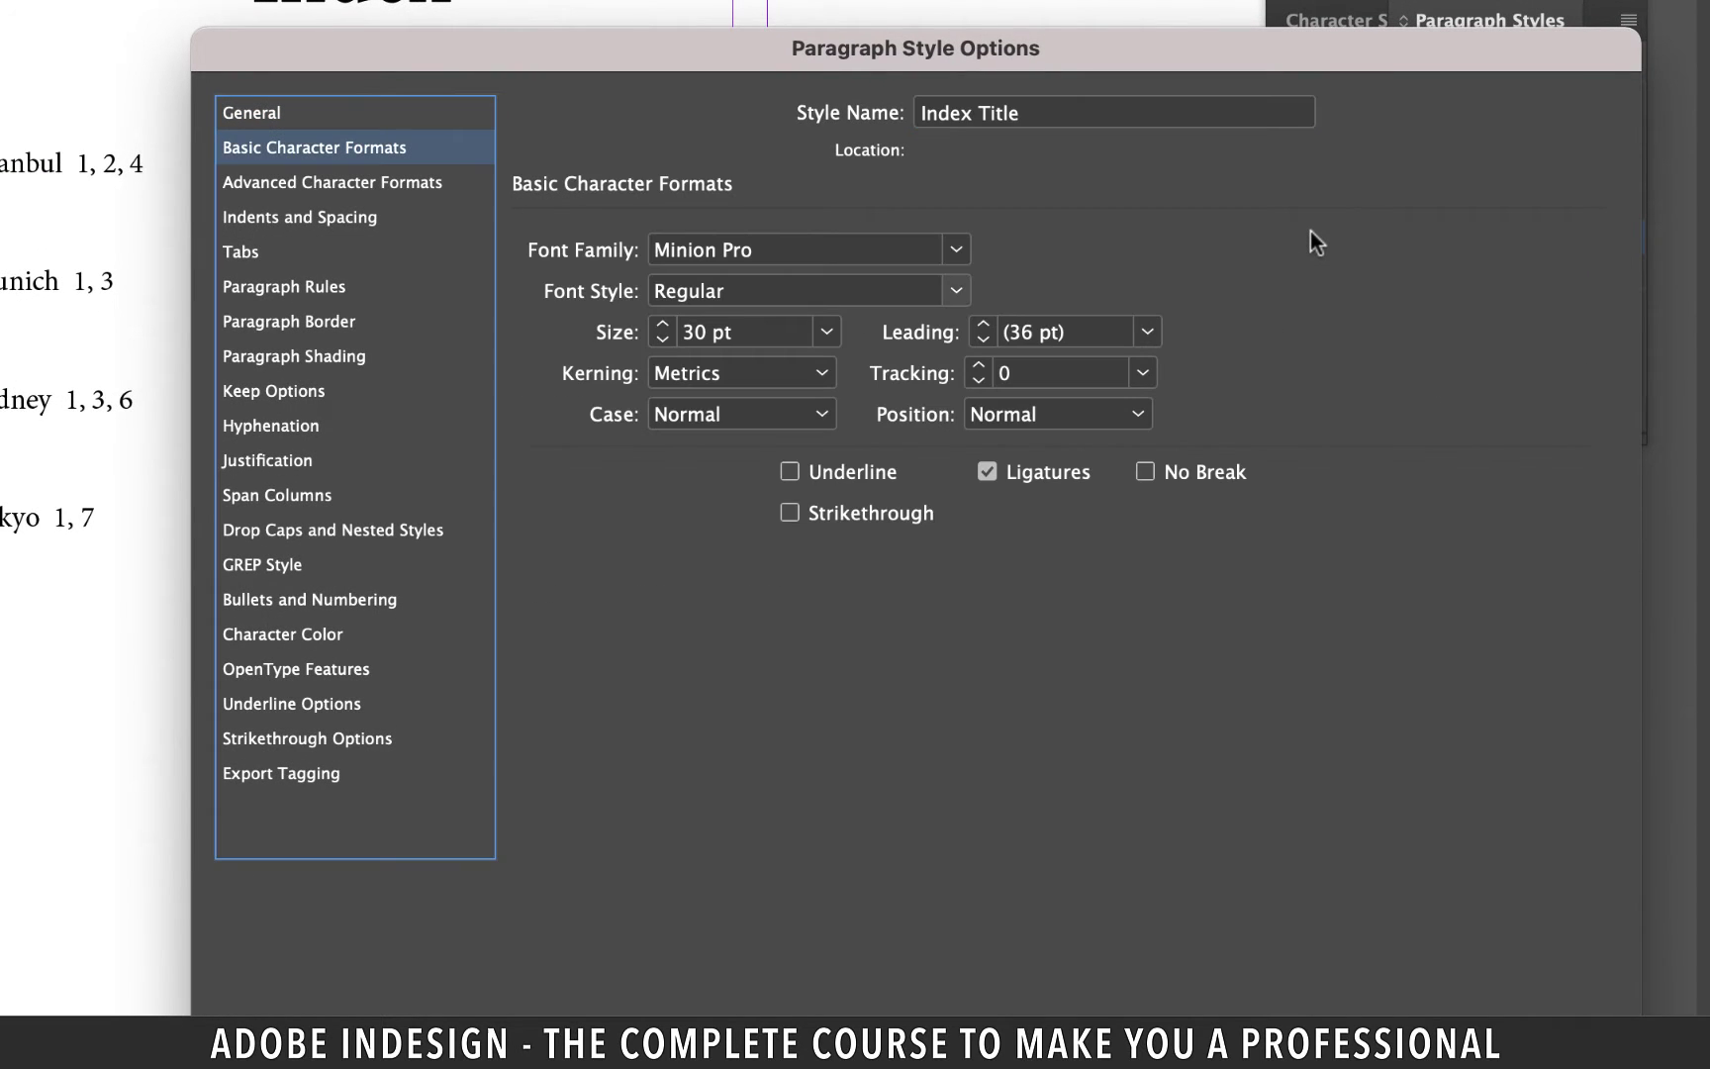
pyautogui.click(956, 249)
pyautogui.click(893, 603)
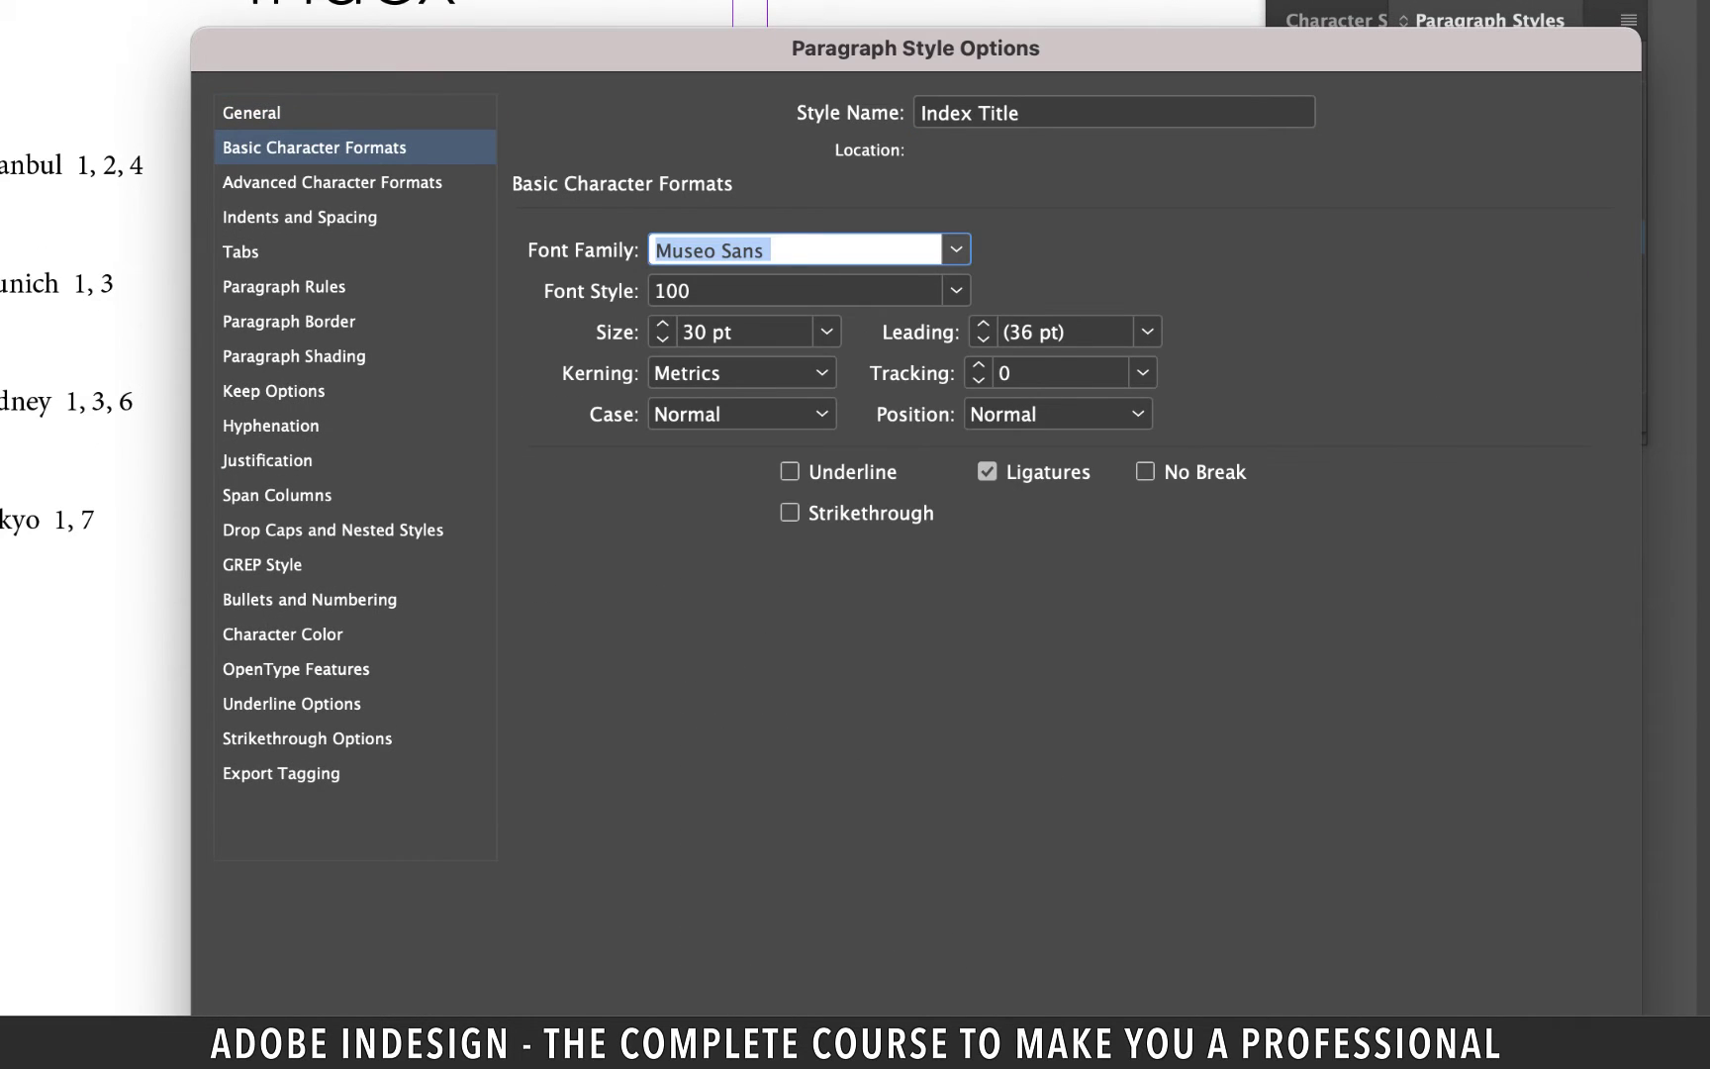
pyautogui.click(953, 291)
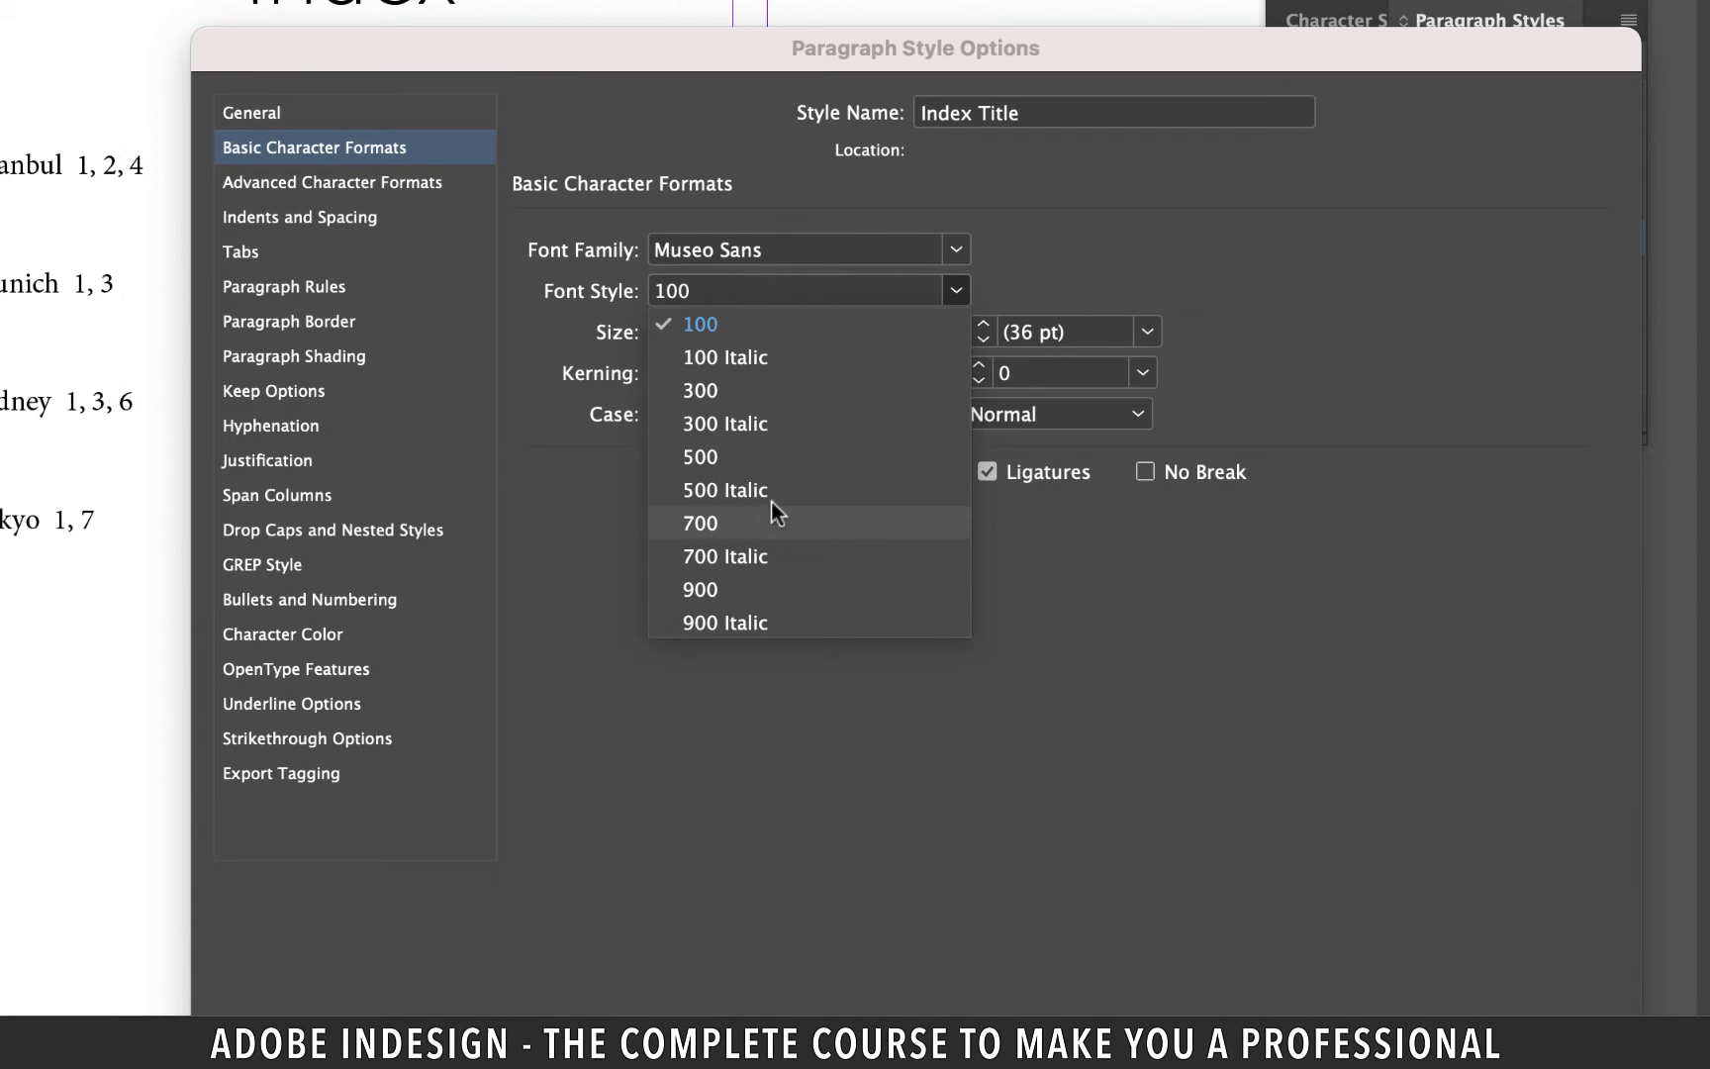
pyautogui.click(754, 527)
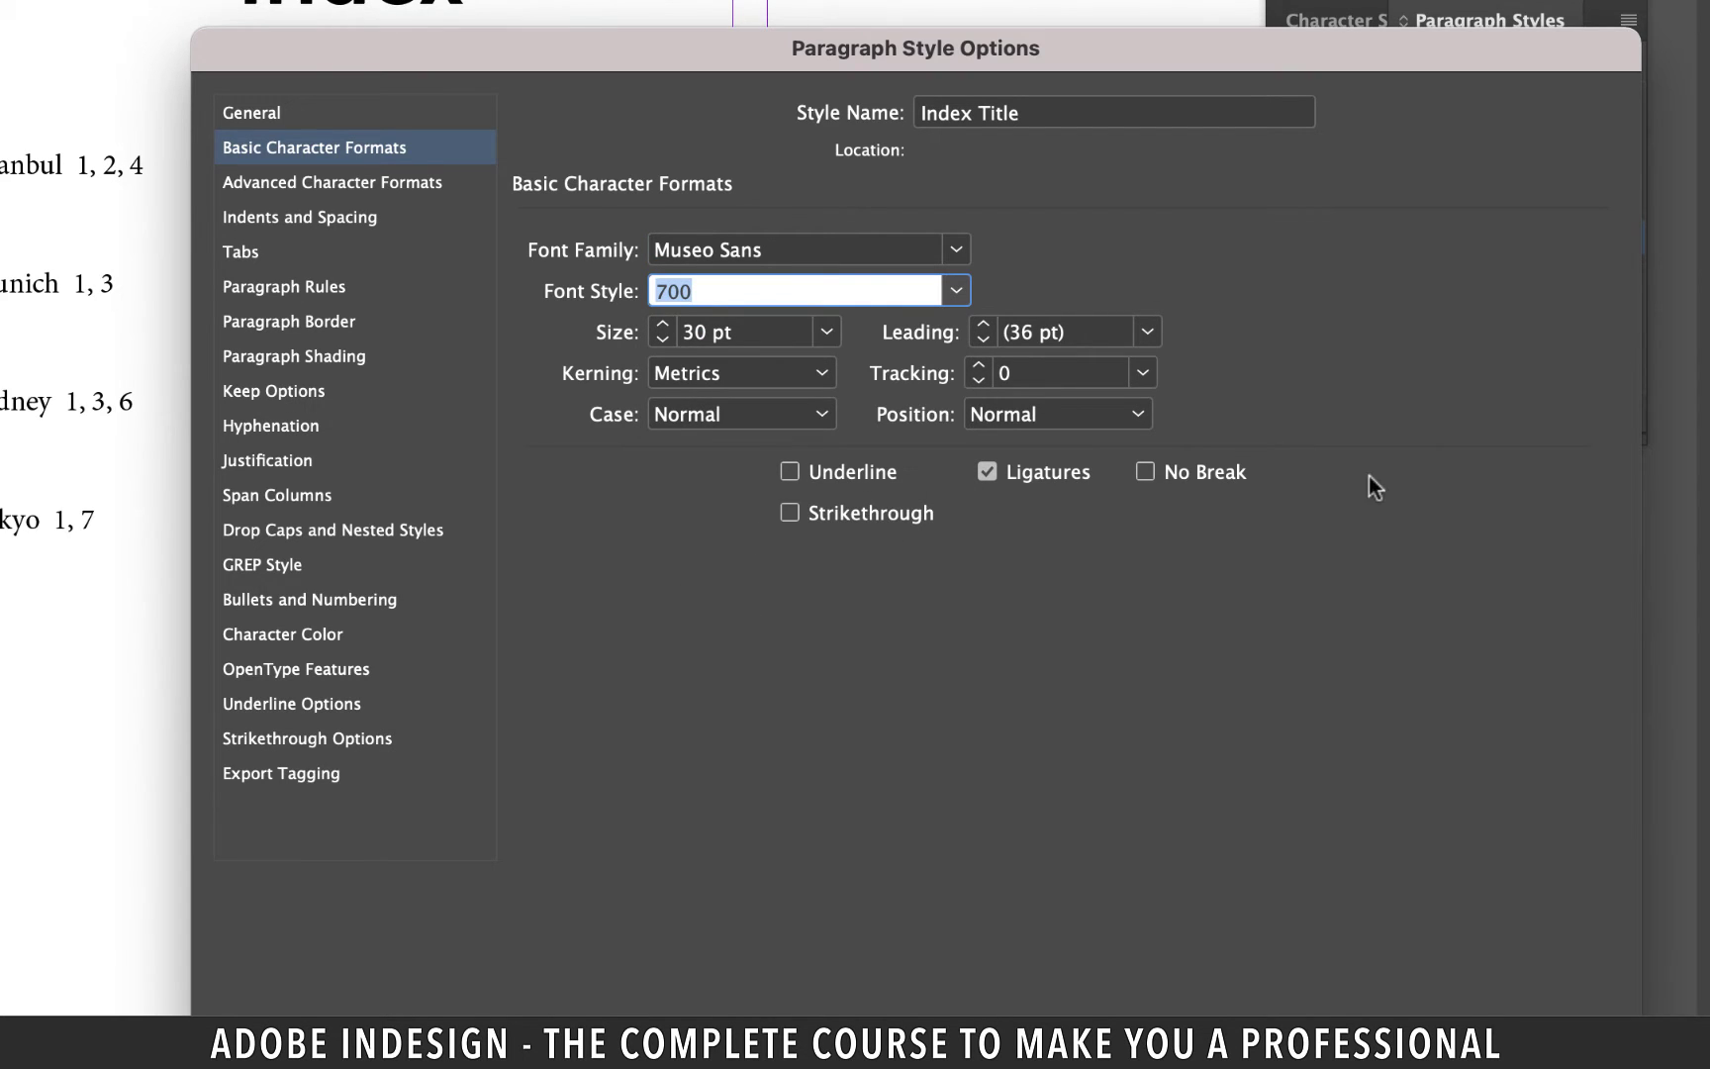
pyautogui.click(1560, 1039)
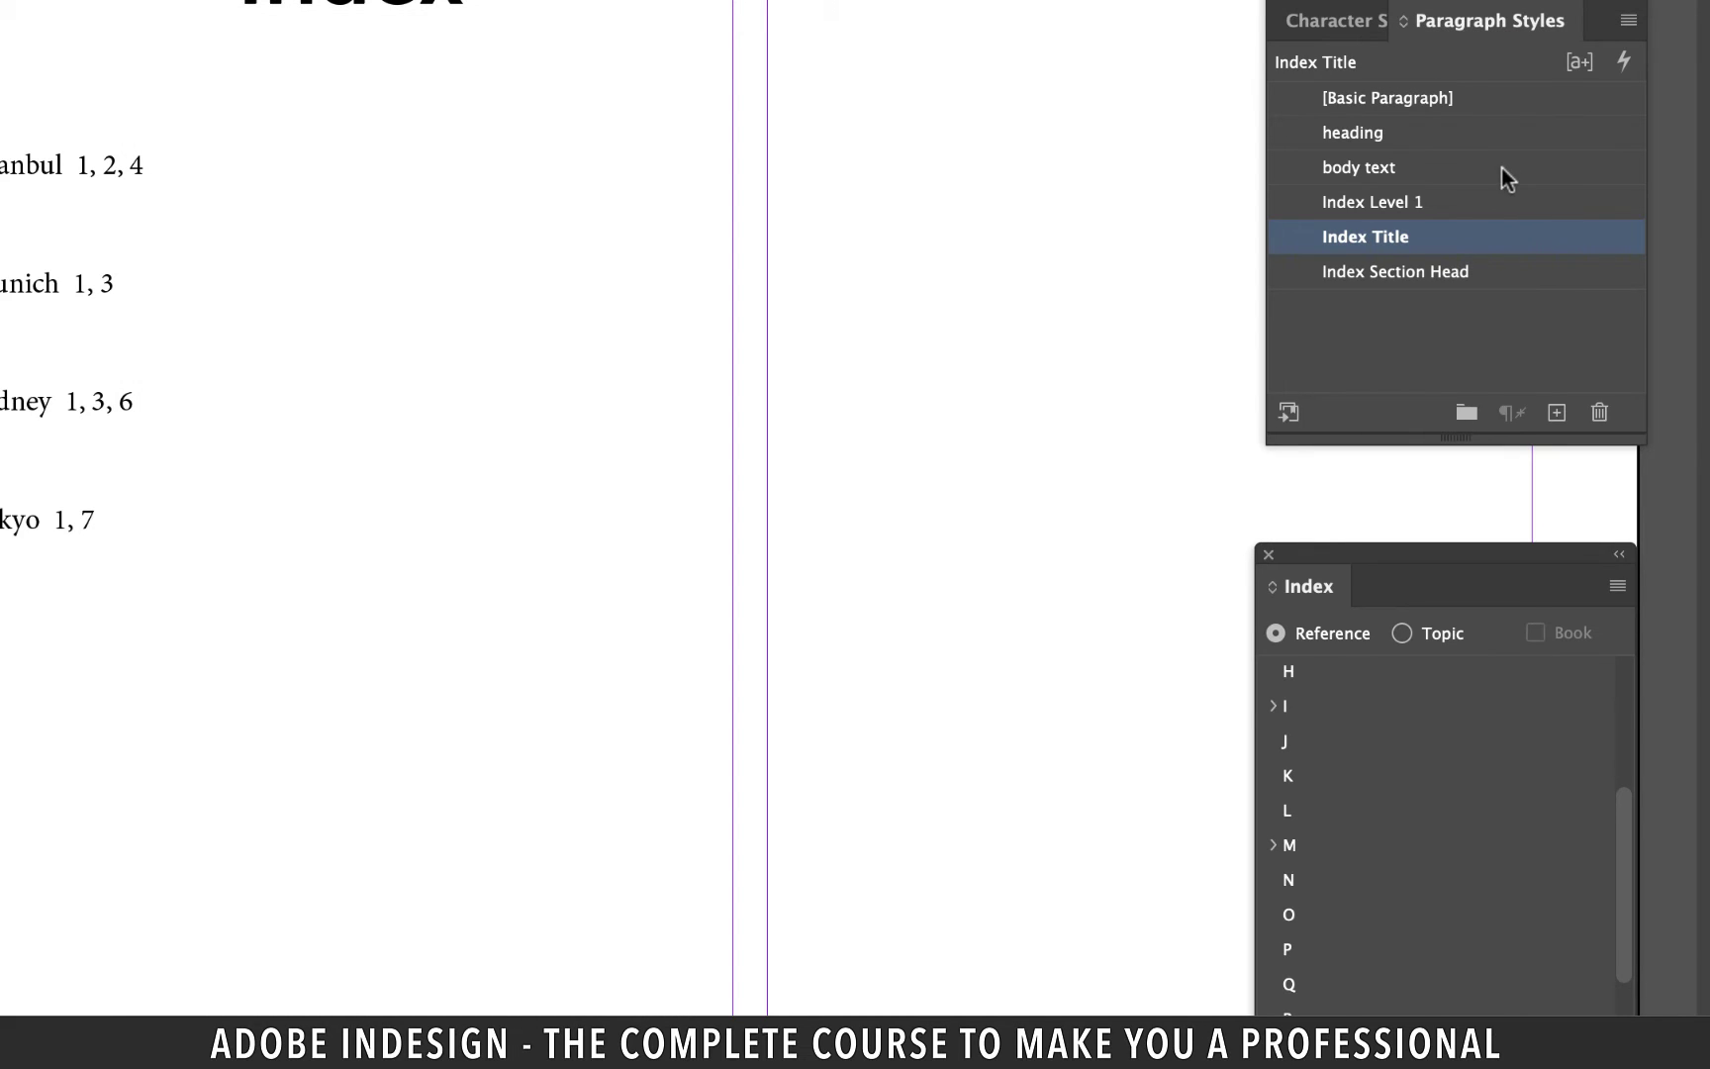
# - Set the Index Level 1 paragraph style to Museo Sans 500
pyautogui.doubleClick(1423, 201)
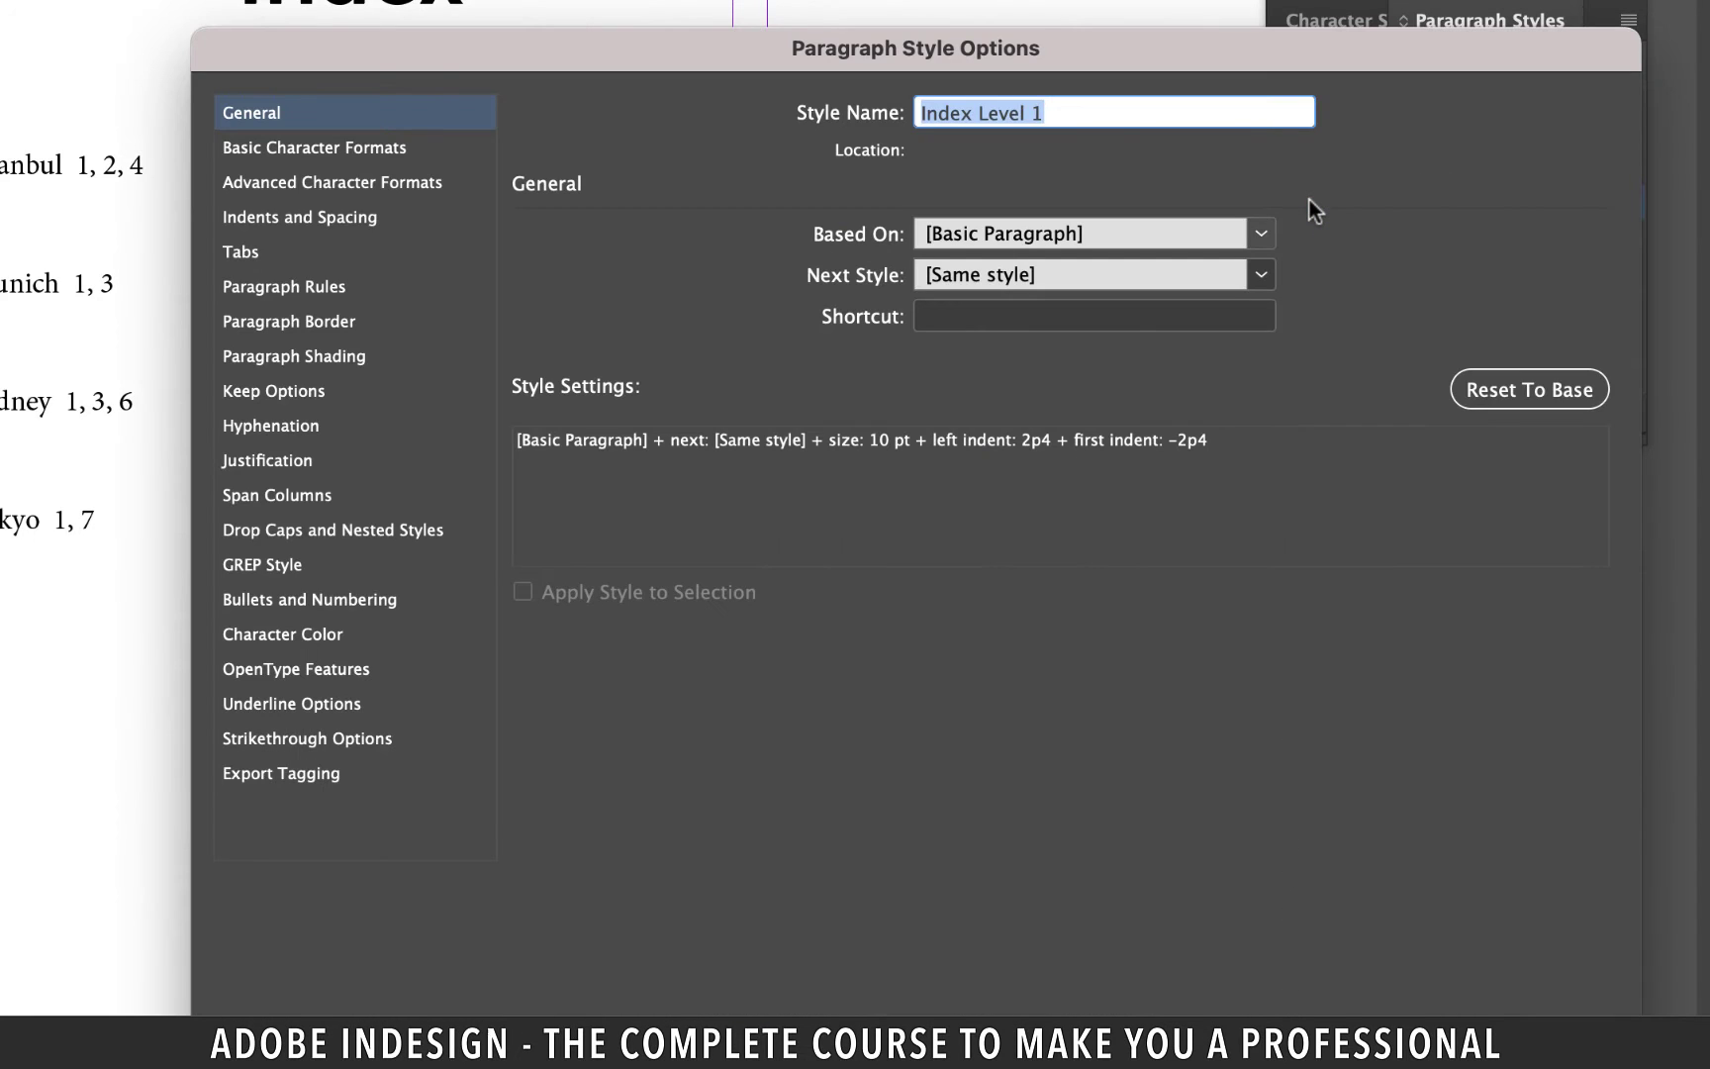
pyautogui.press('Down')
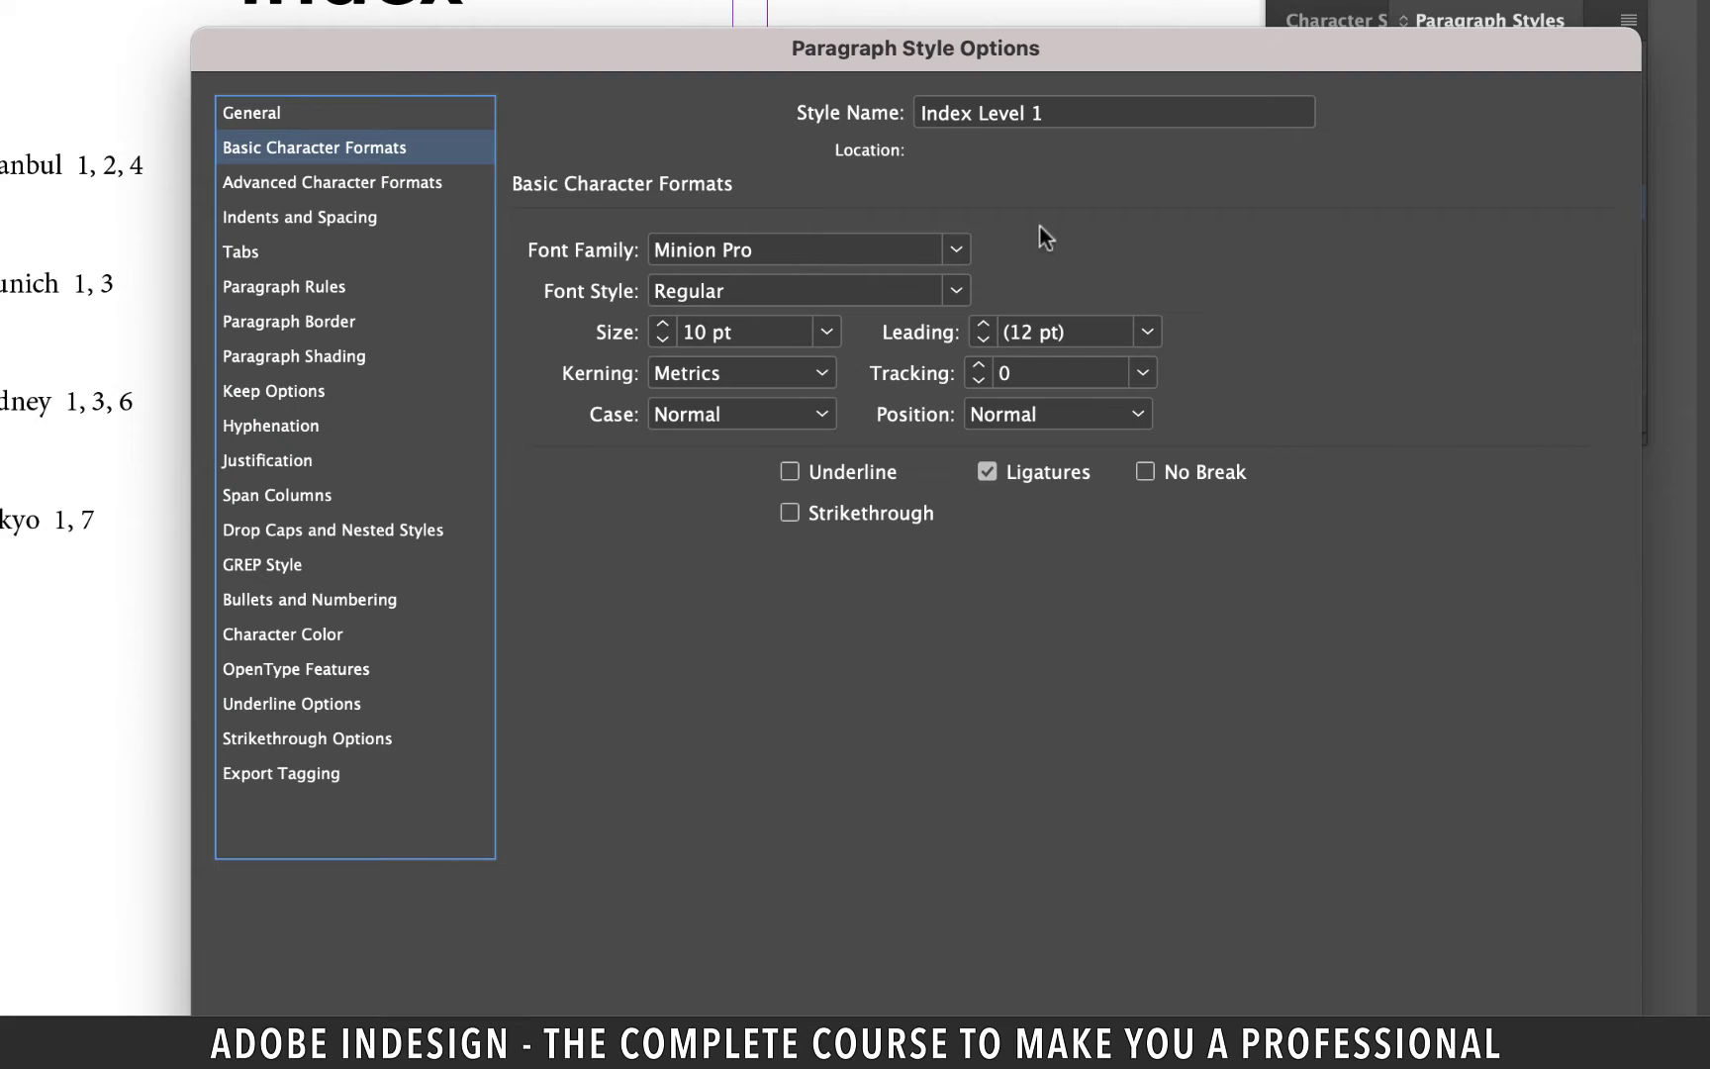
pyautogui.click(833, 248)
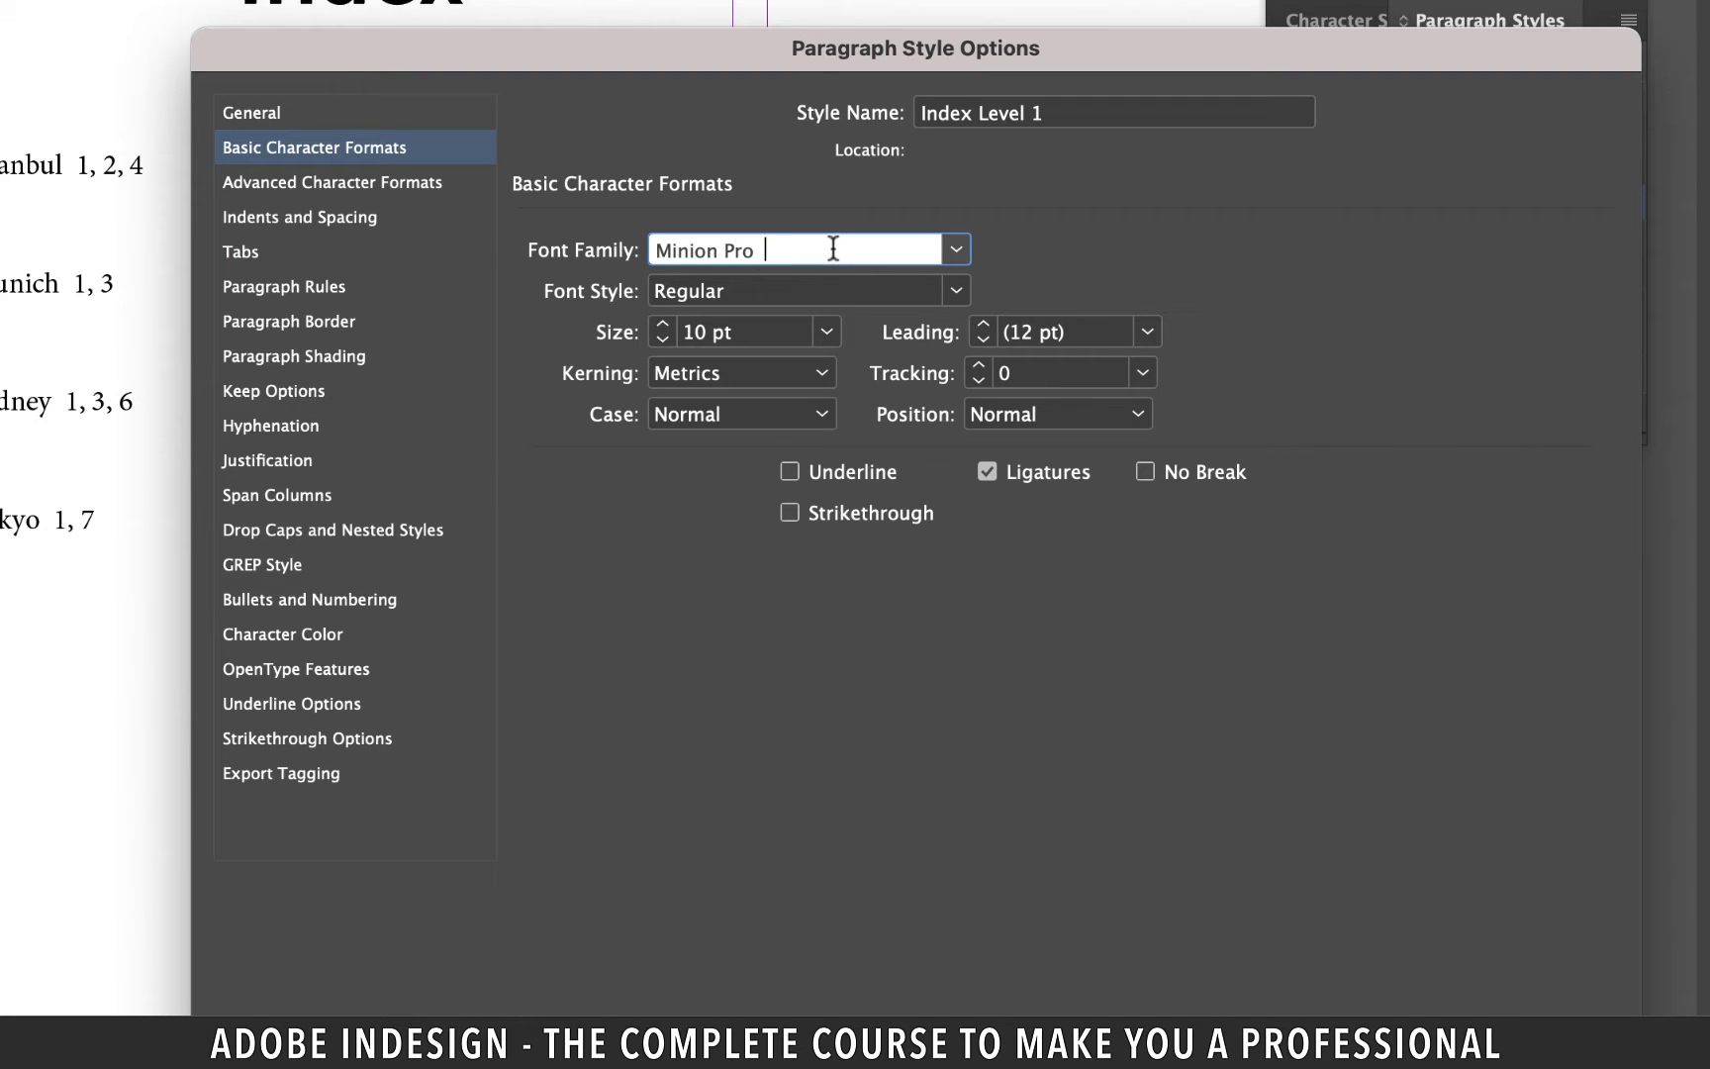
pyautogui.press('BackSpace')
pyautogui.press('BackSpace')
pyautogui.press('BackSpace')
pyautogui.press('BackSpace')
pyautogui.press('BackSpace')
pyautogui.press('BackSpace')
pyautogui.press('BackSpace')
pyautogui.press('BackSpace')
pyautogui.press('BackSpace')
pyautogui.press('BackSpace')
pyautogui.press('BackSpace')
pyautogui.write('Mus')
pyautogui.press('Tab')
pyautogui.write('100')
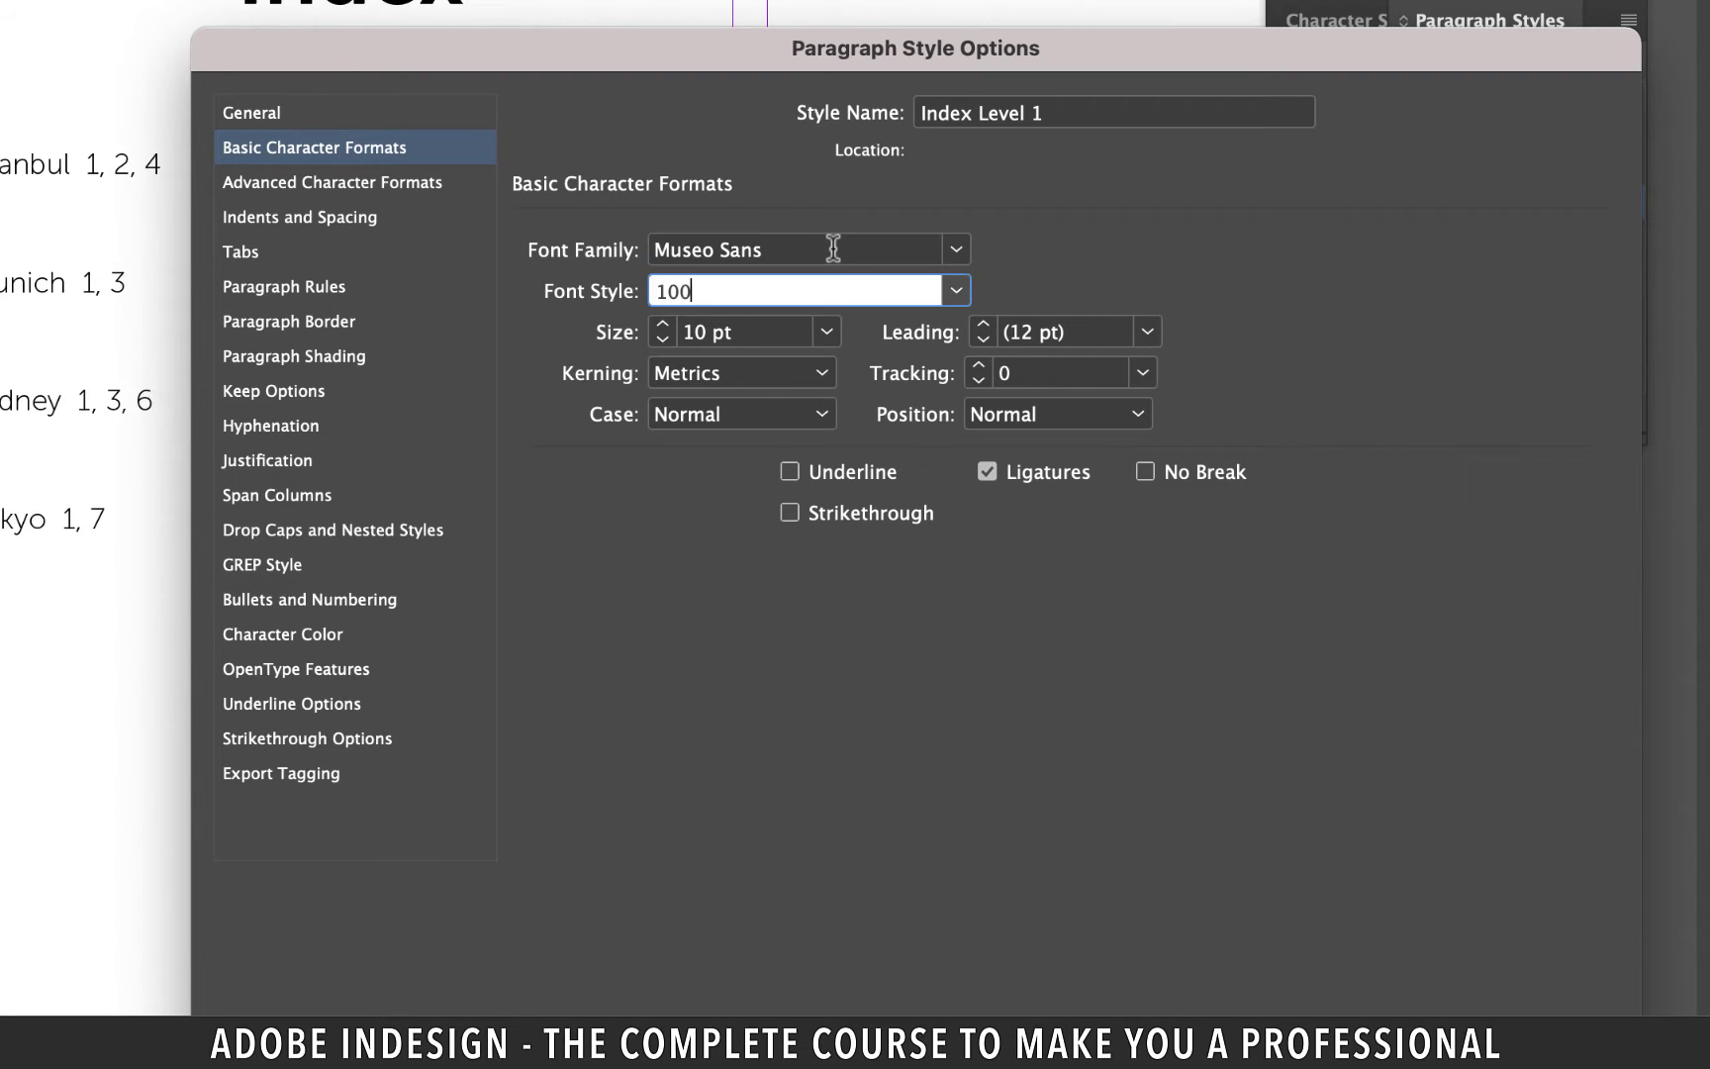
pyautogui.click(956, 291)
pyautogui.click(764, 458)
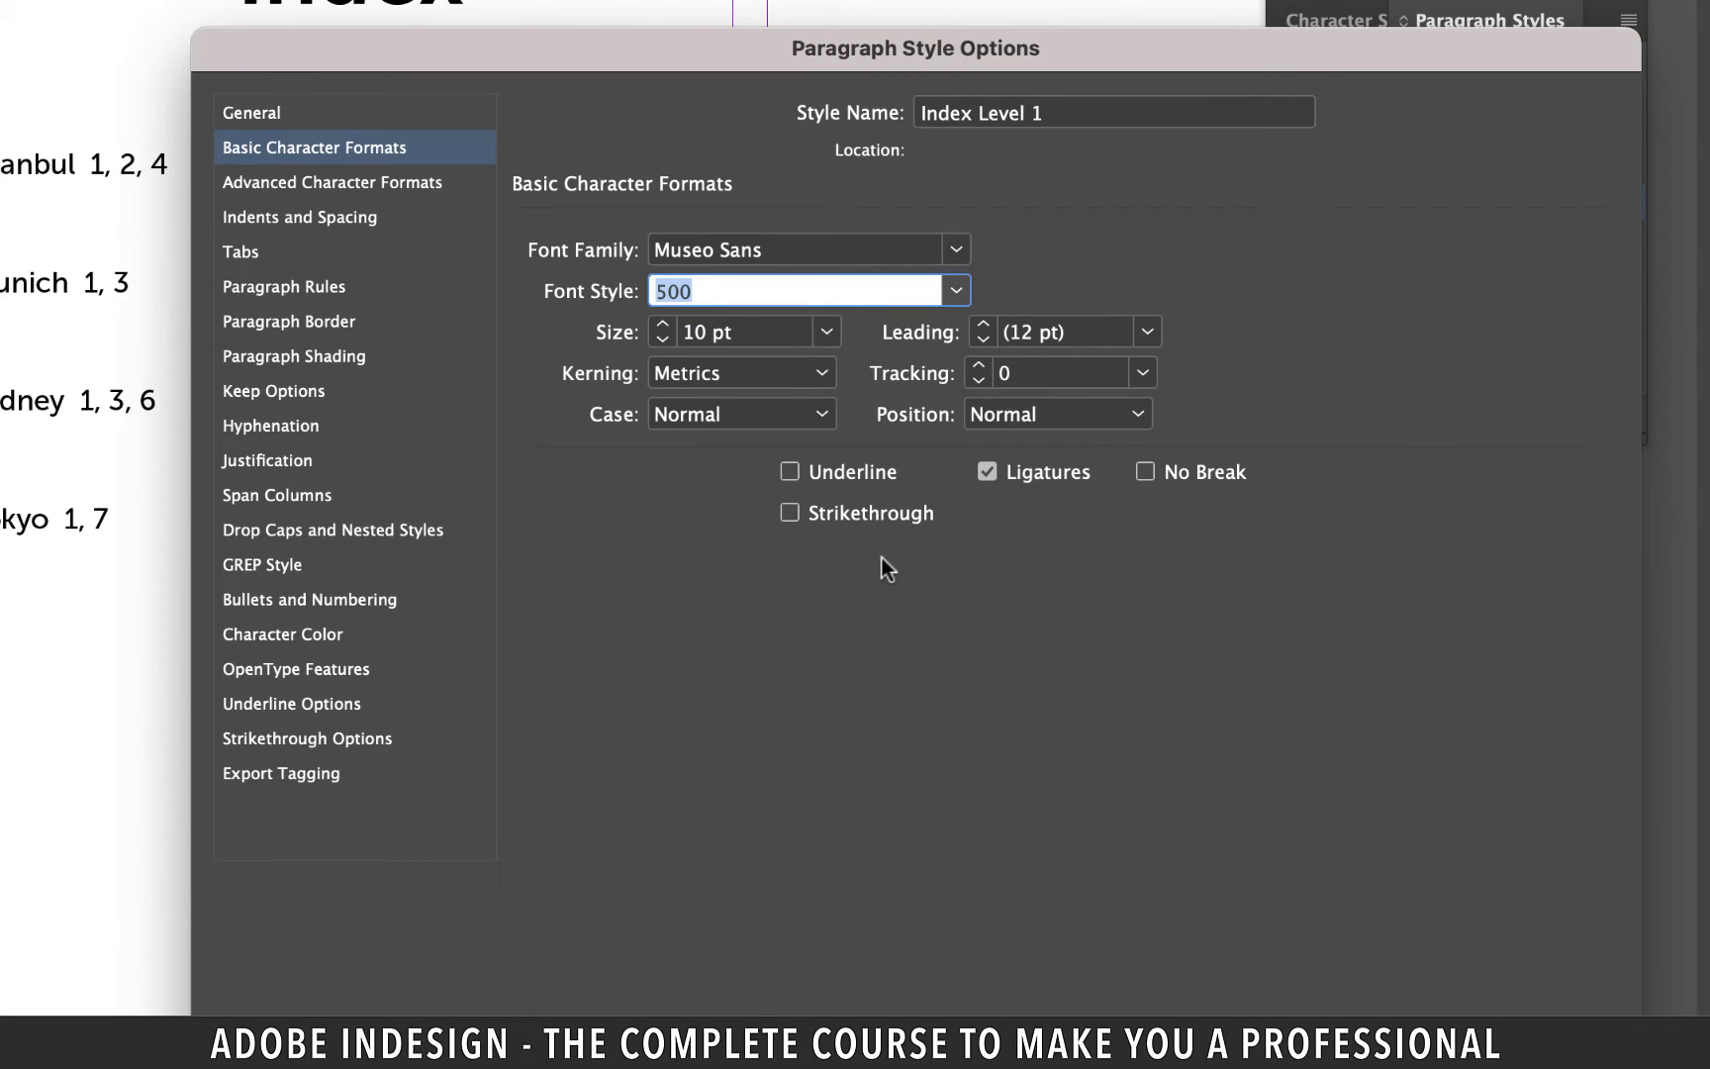
pyautogui.press('Return')
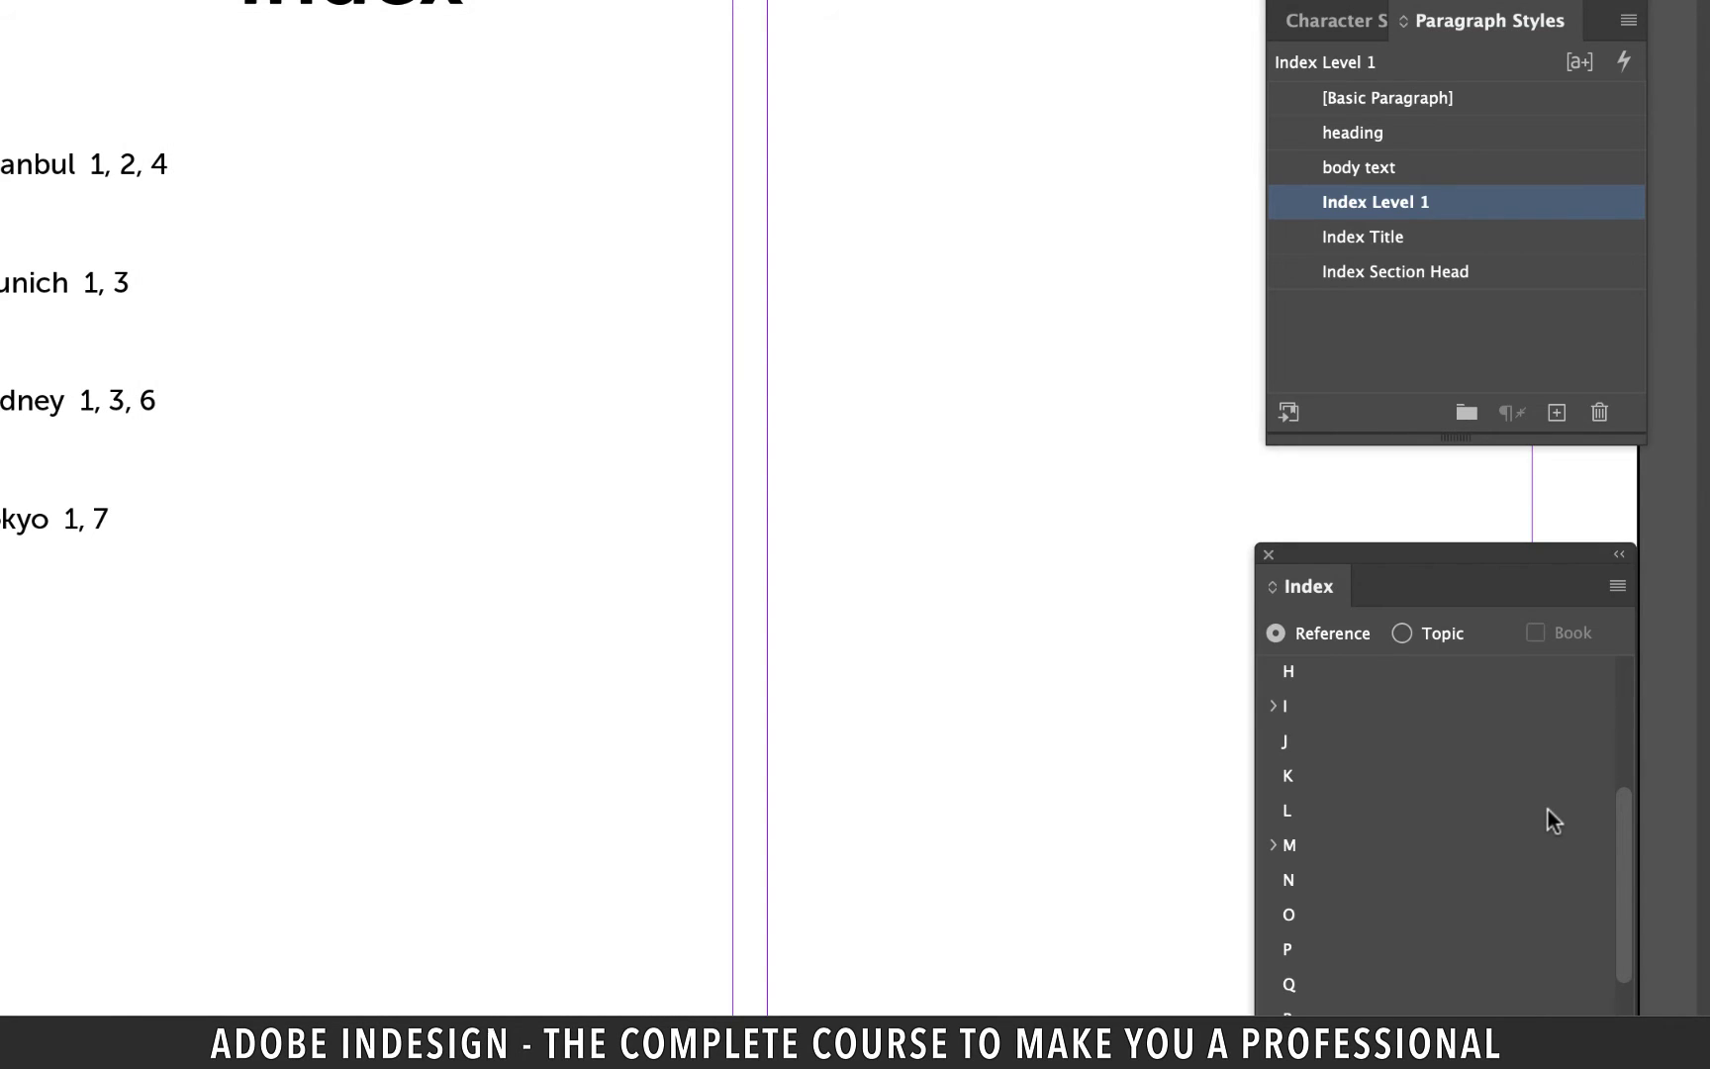
# - Give the Index Section Head style Museo Sans 500 and the C=15 M=100 Y=100 K=0 colour
pyautogui.doubleClick(1301, 272)
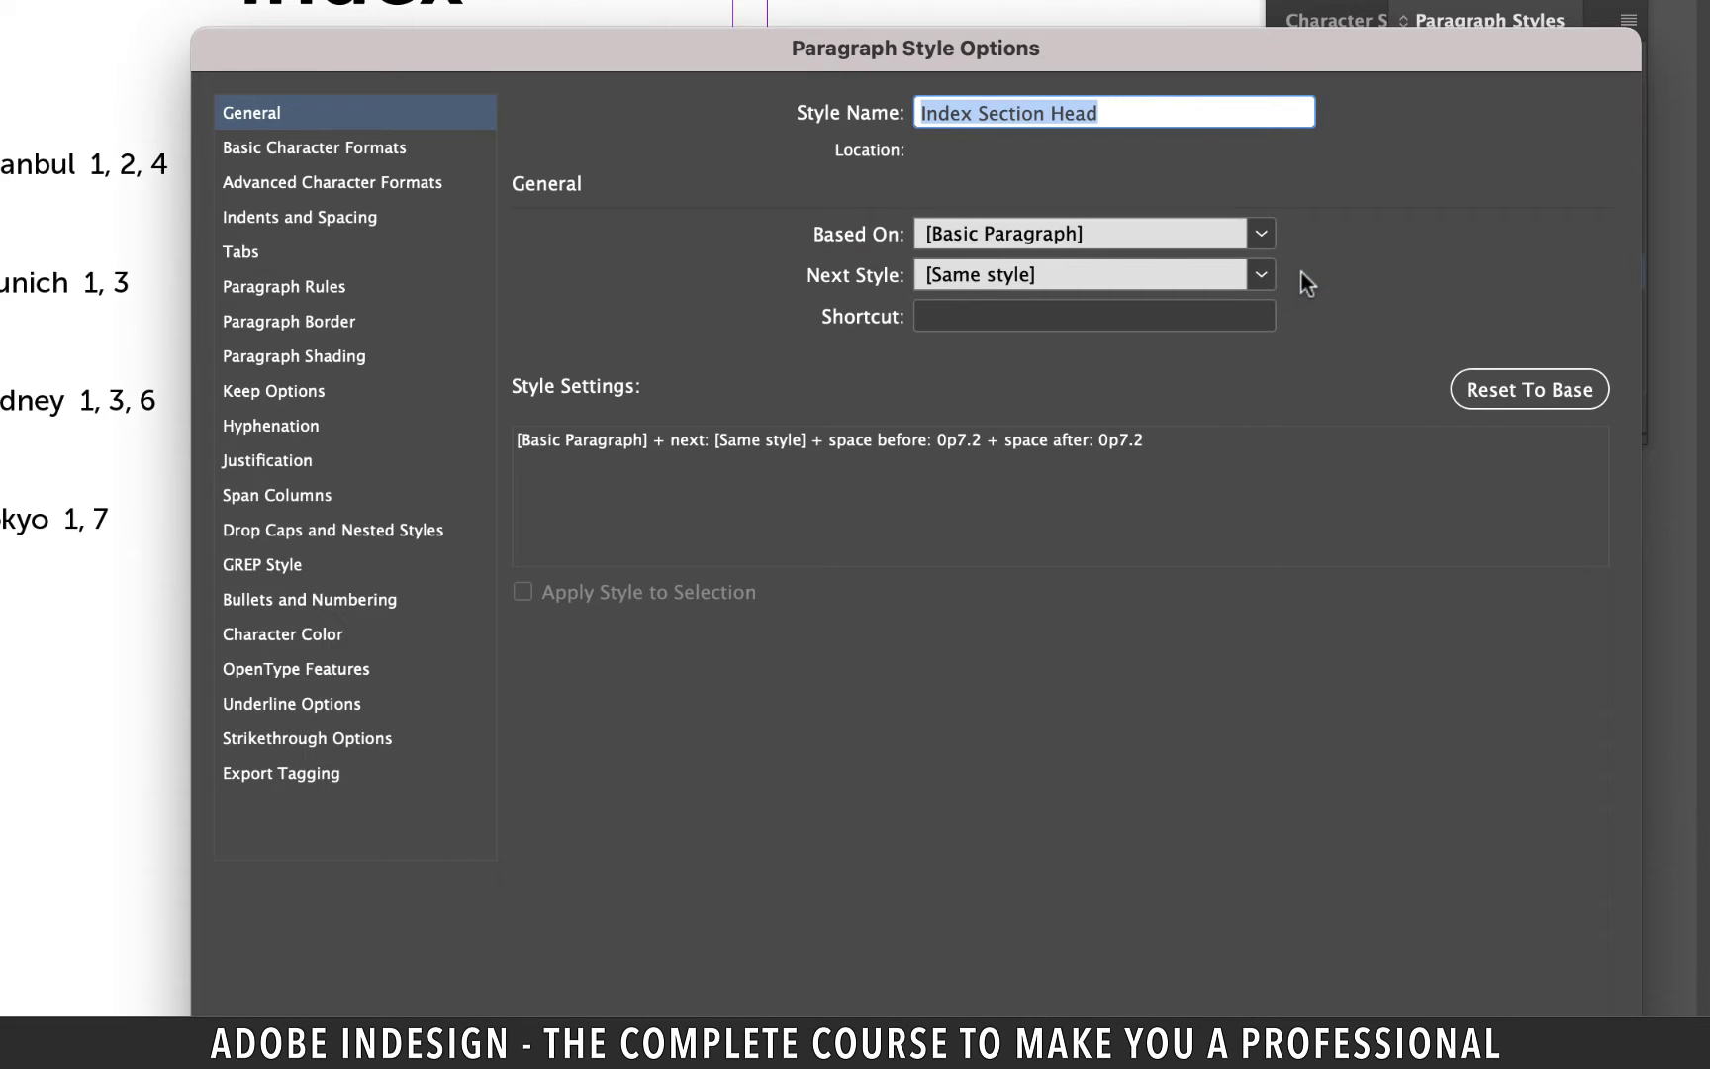
pyautogui.click(340, 149)
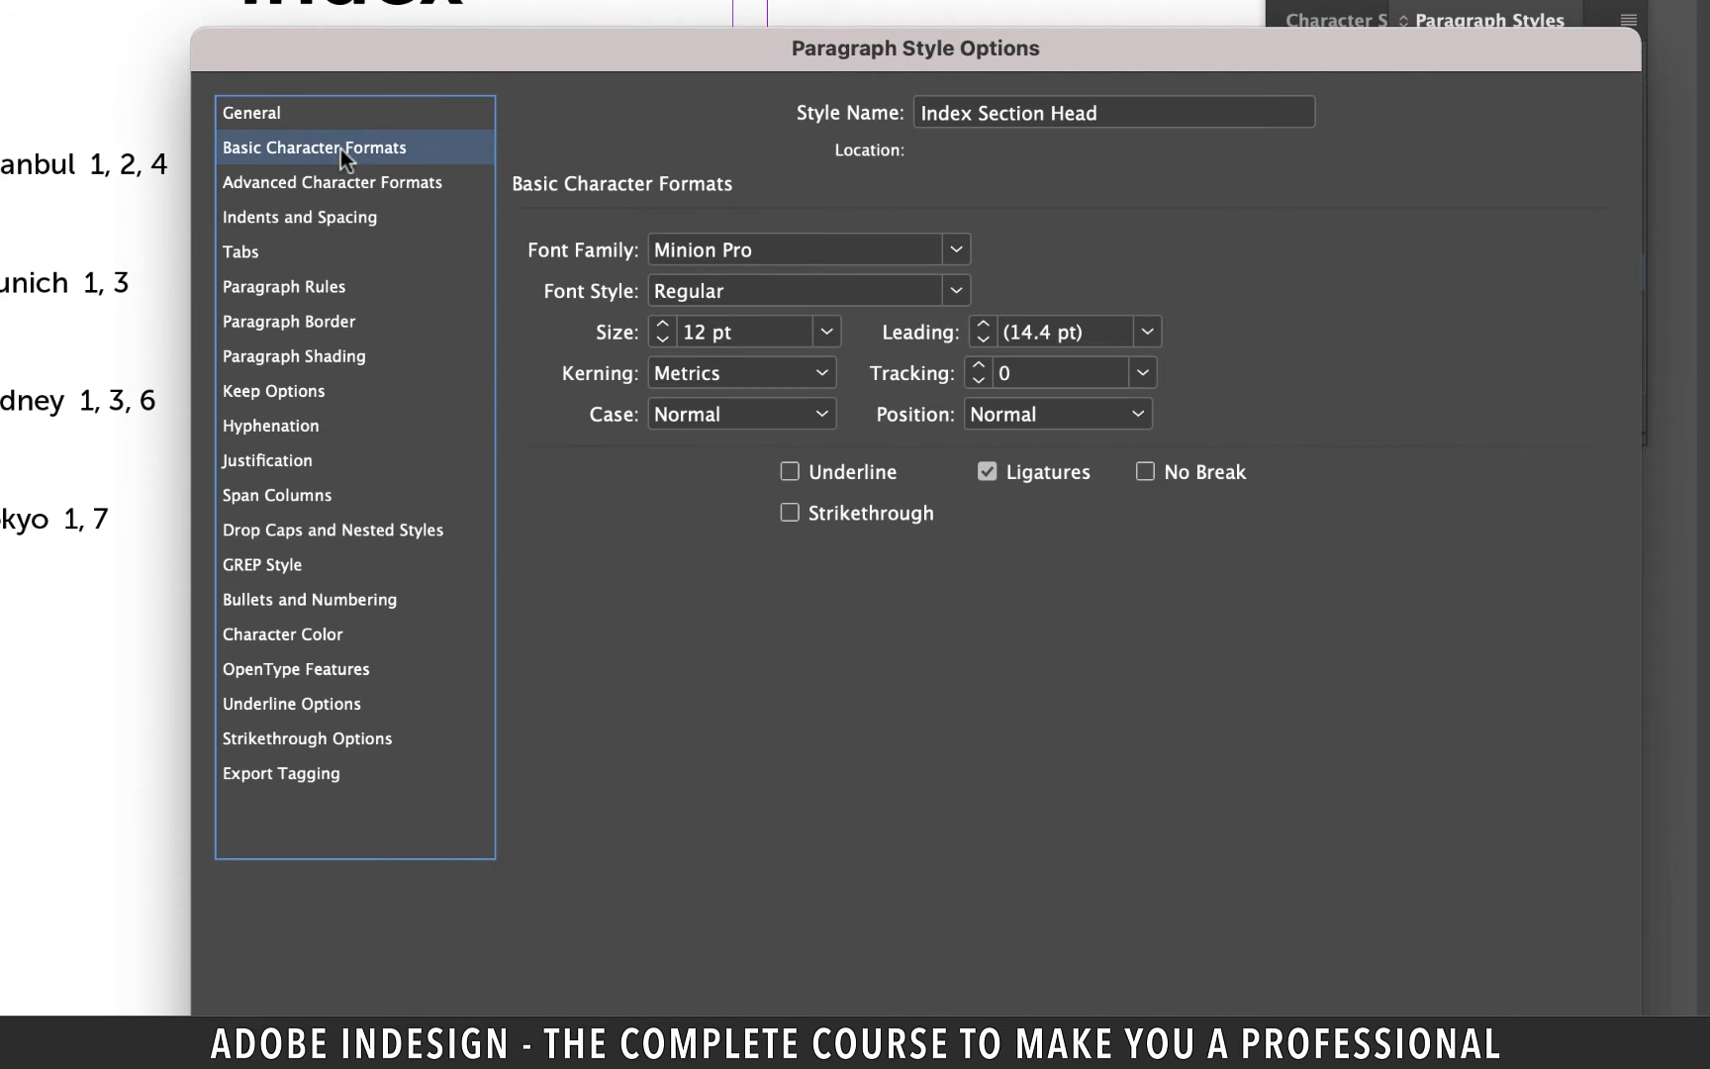
pyautogui.click(826, 248)
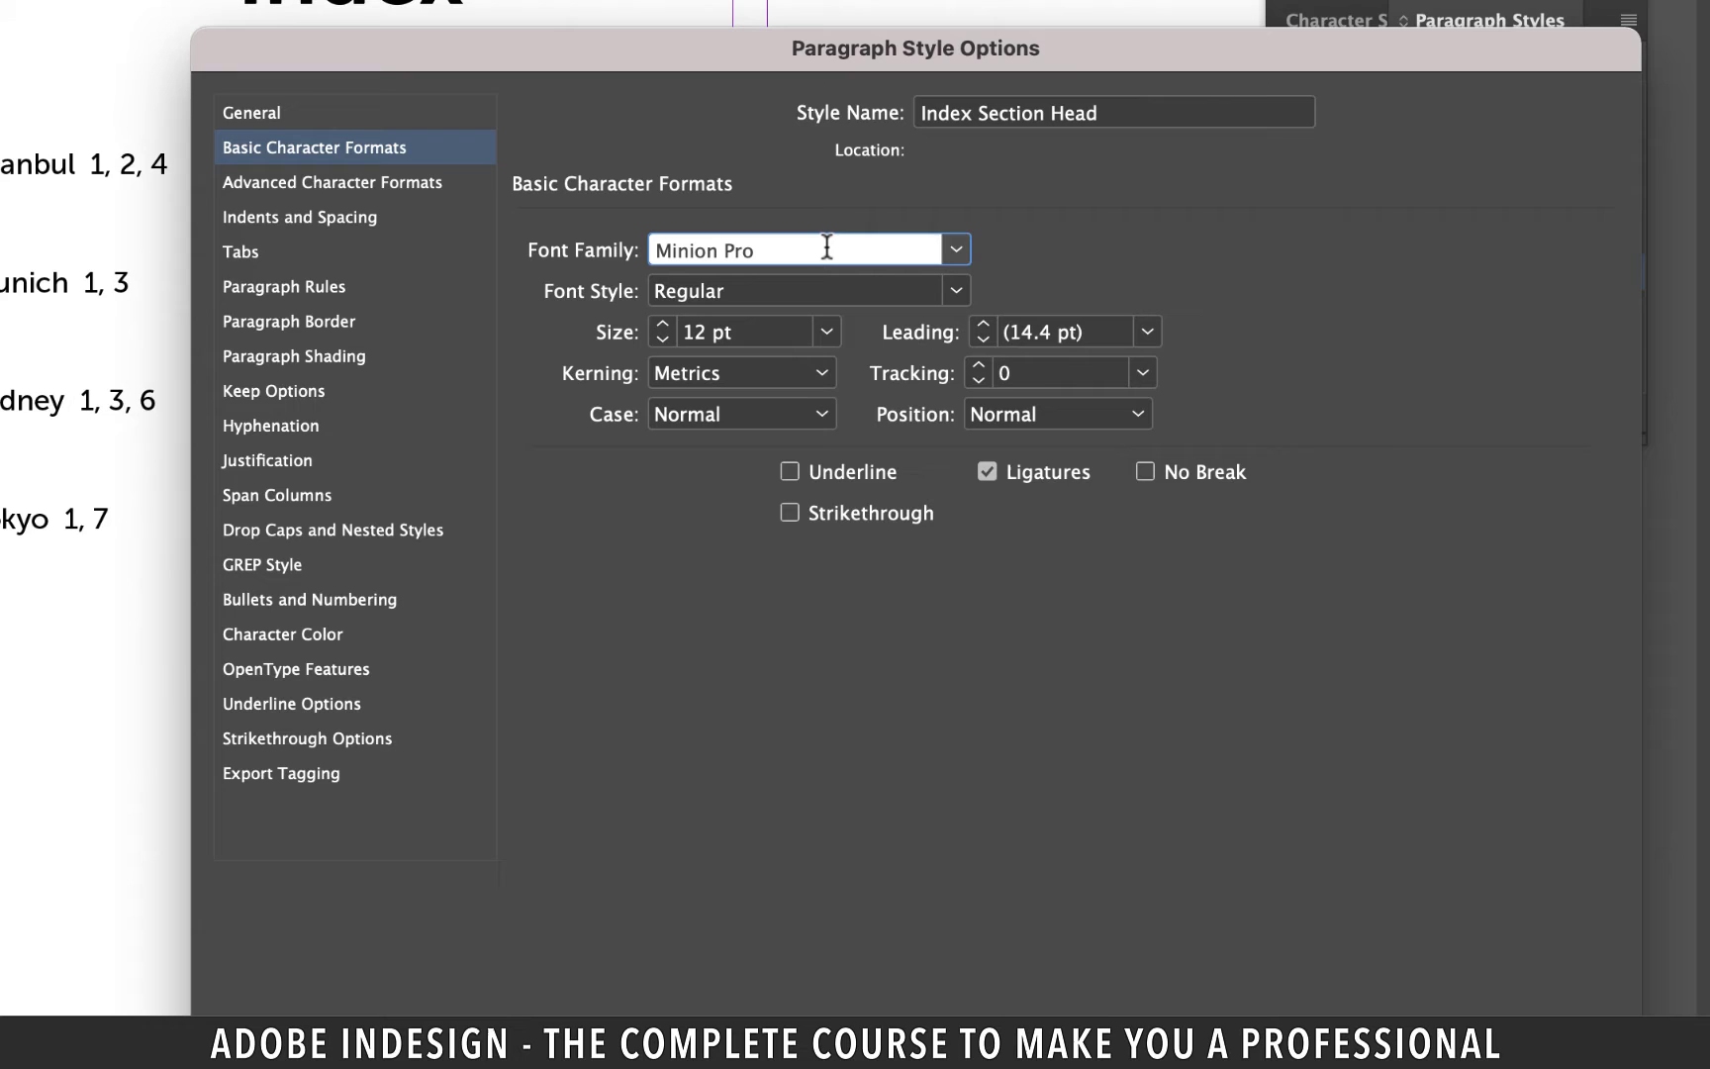
pyautogui.write('Museo Sans')
pyautogui.press('Tab')
pyautogui.click(955, 290)
pyautogui.click(738, 455)
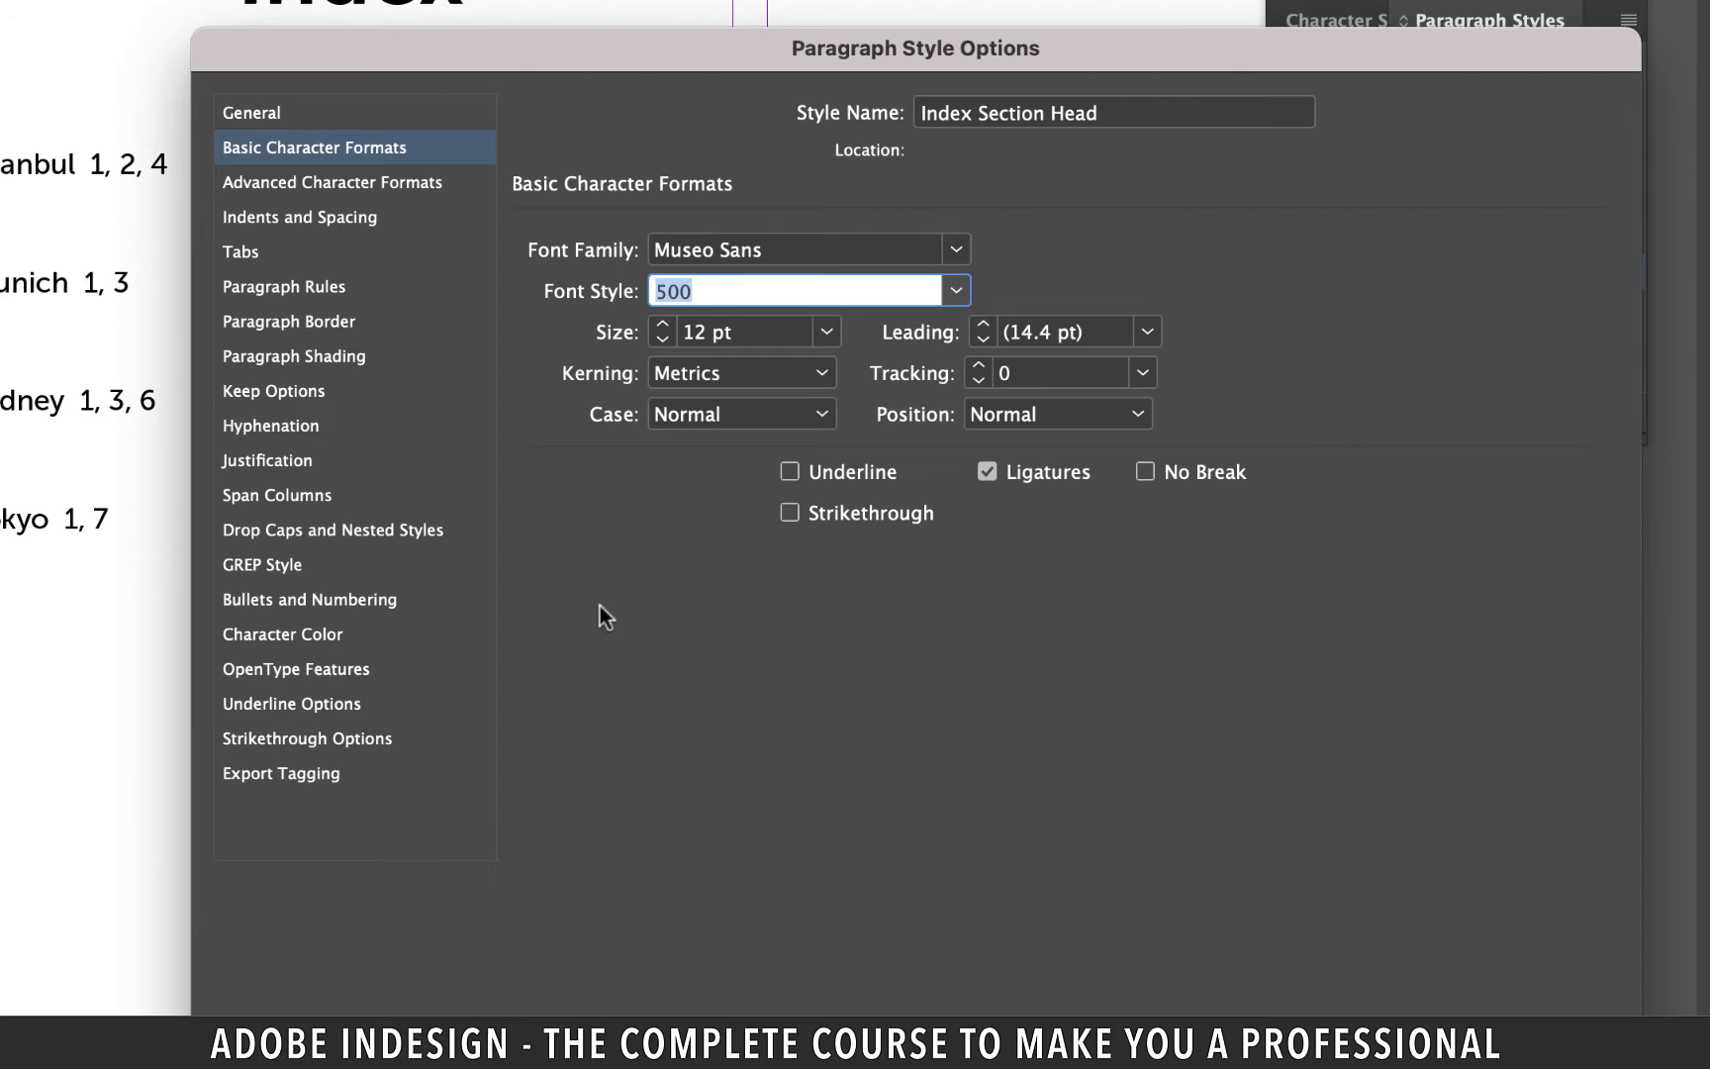
pyautogui.click(282, 633)
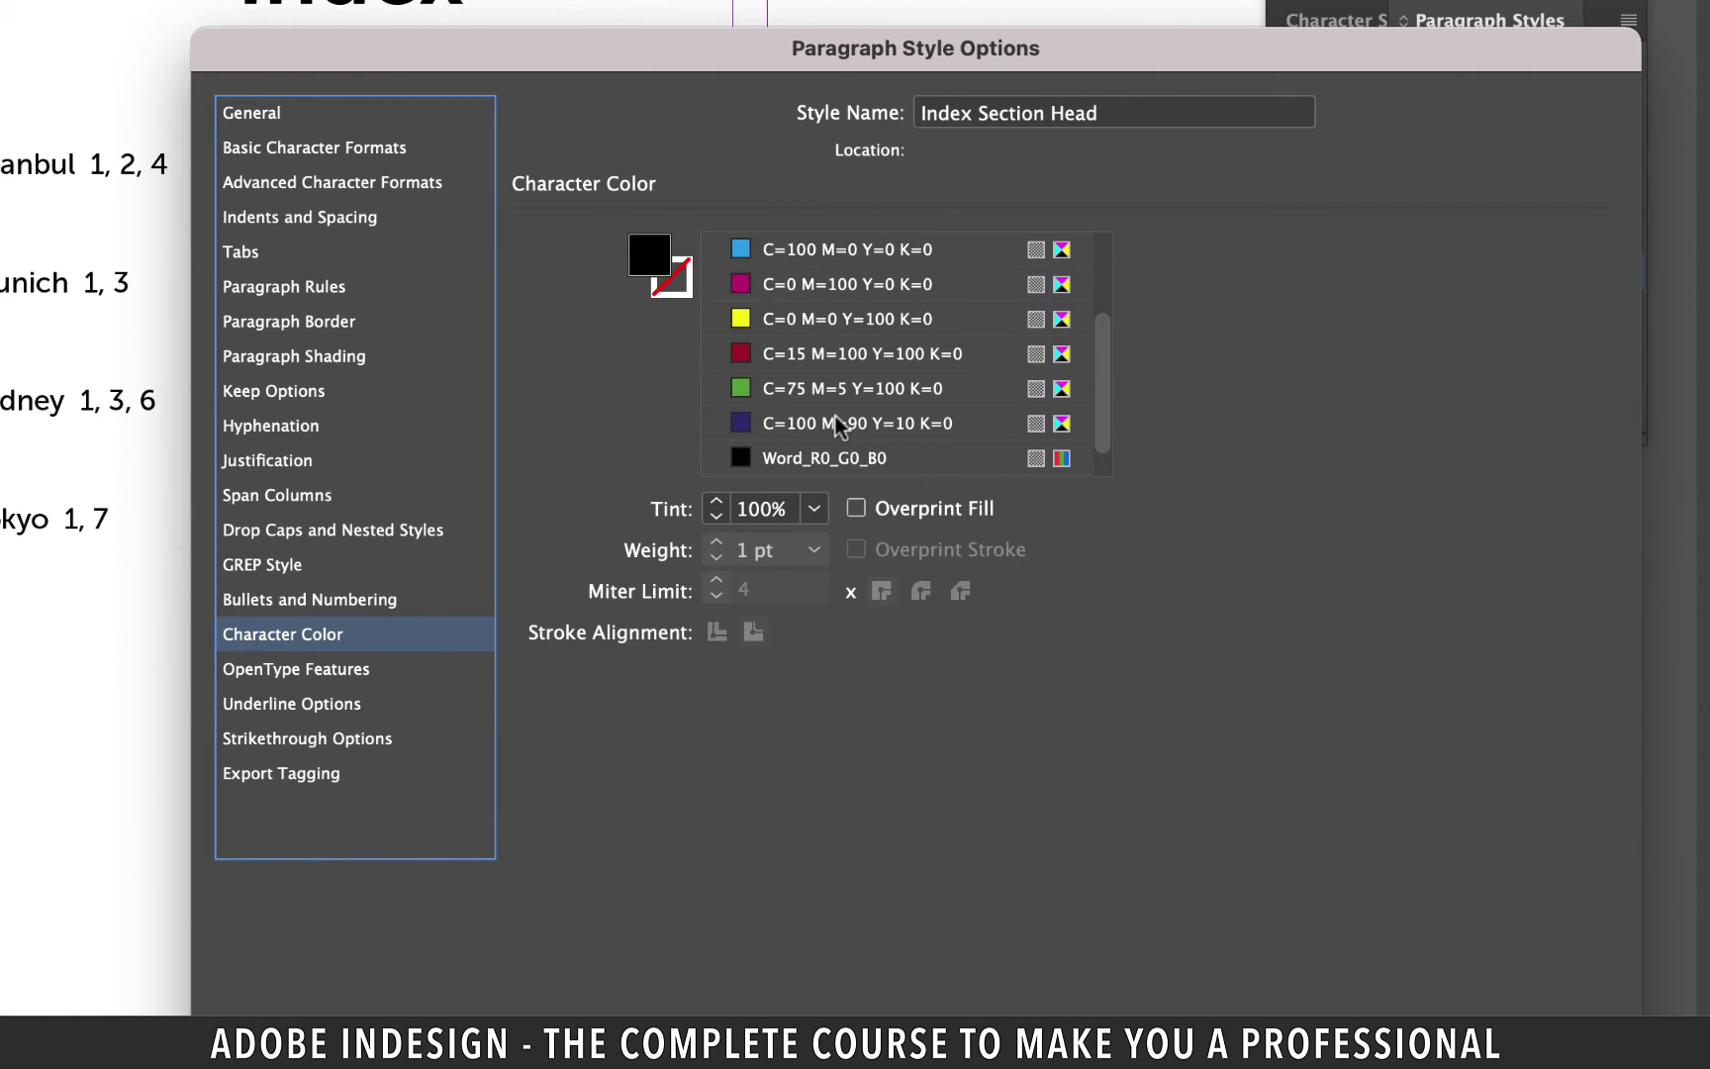
pyautogui.click(749, 359)
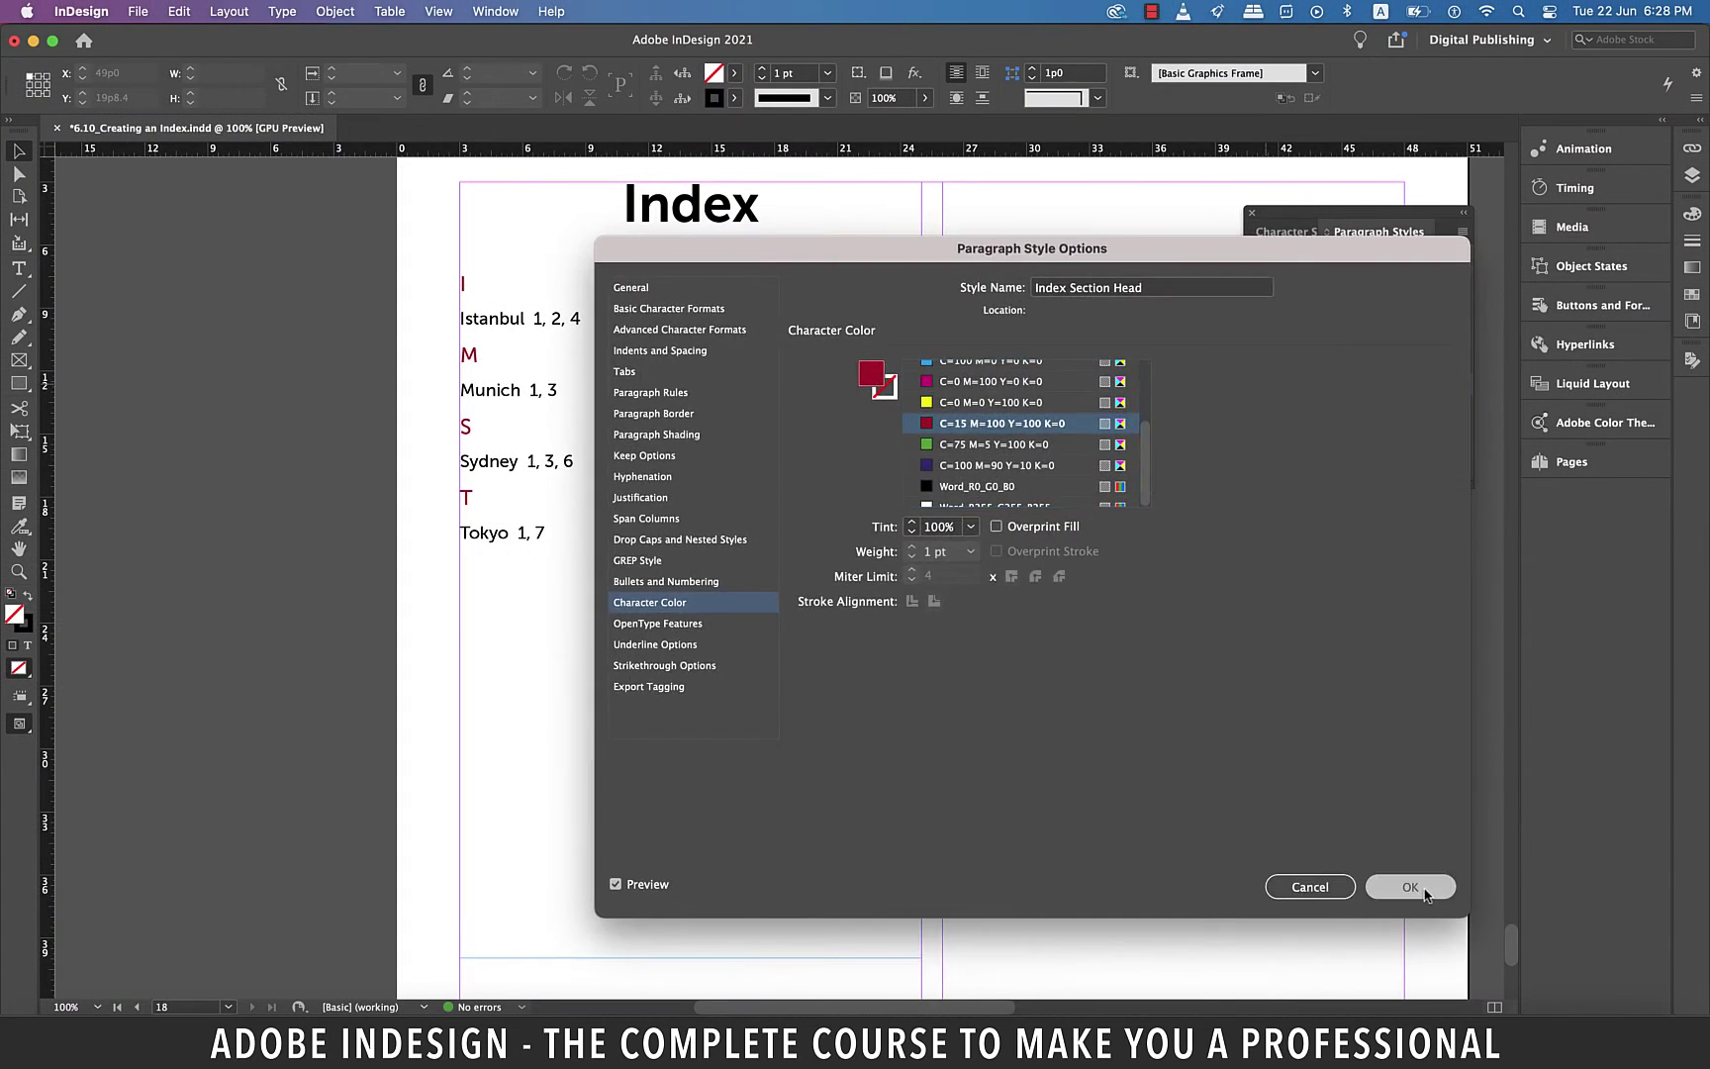
# - Apply the Section Head style changes and jump to page 1 with Cmd+J
pyautogui.click(1415, 884)
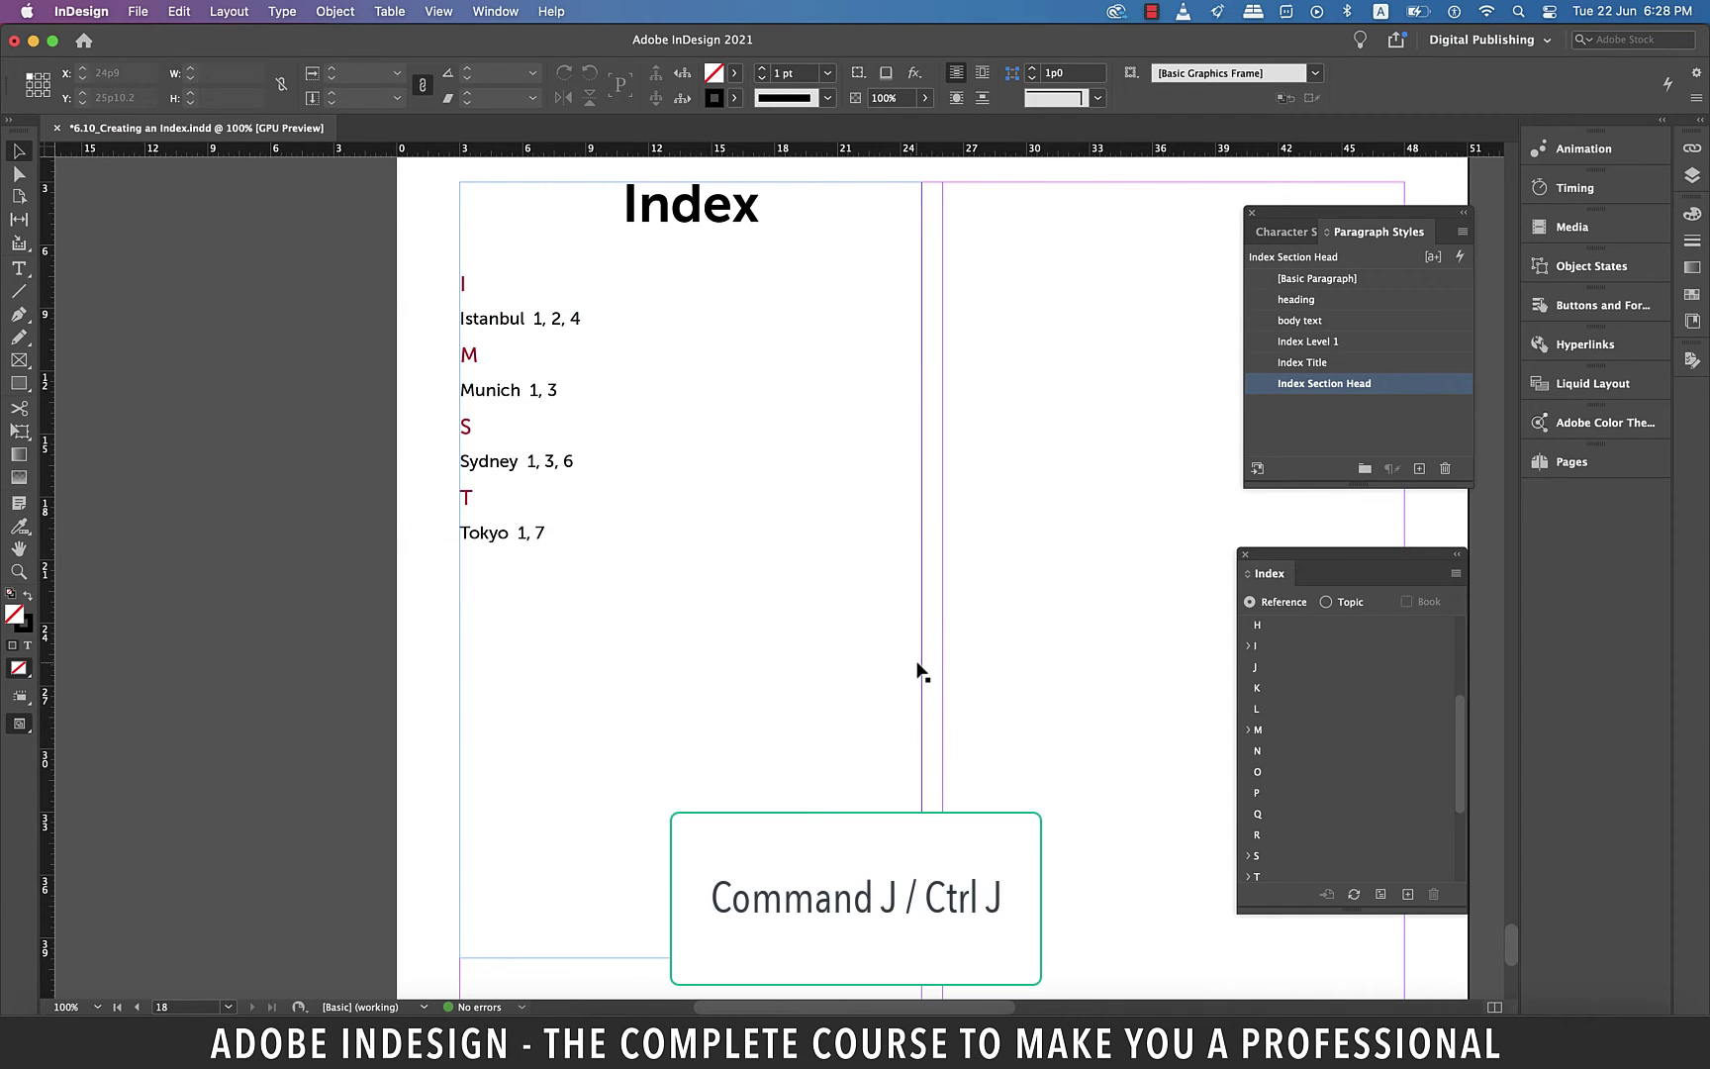
pyautogui.press('super+j')
pyautogui.write('1')
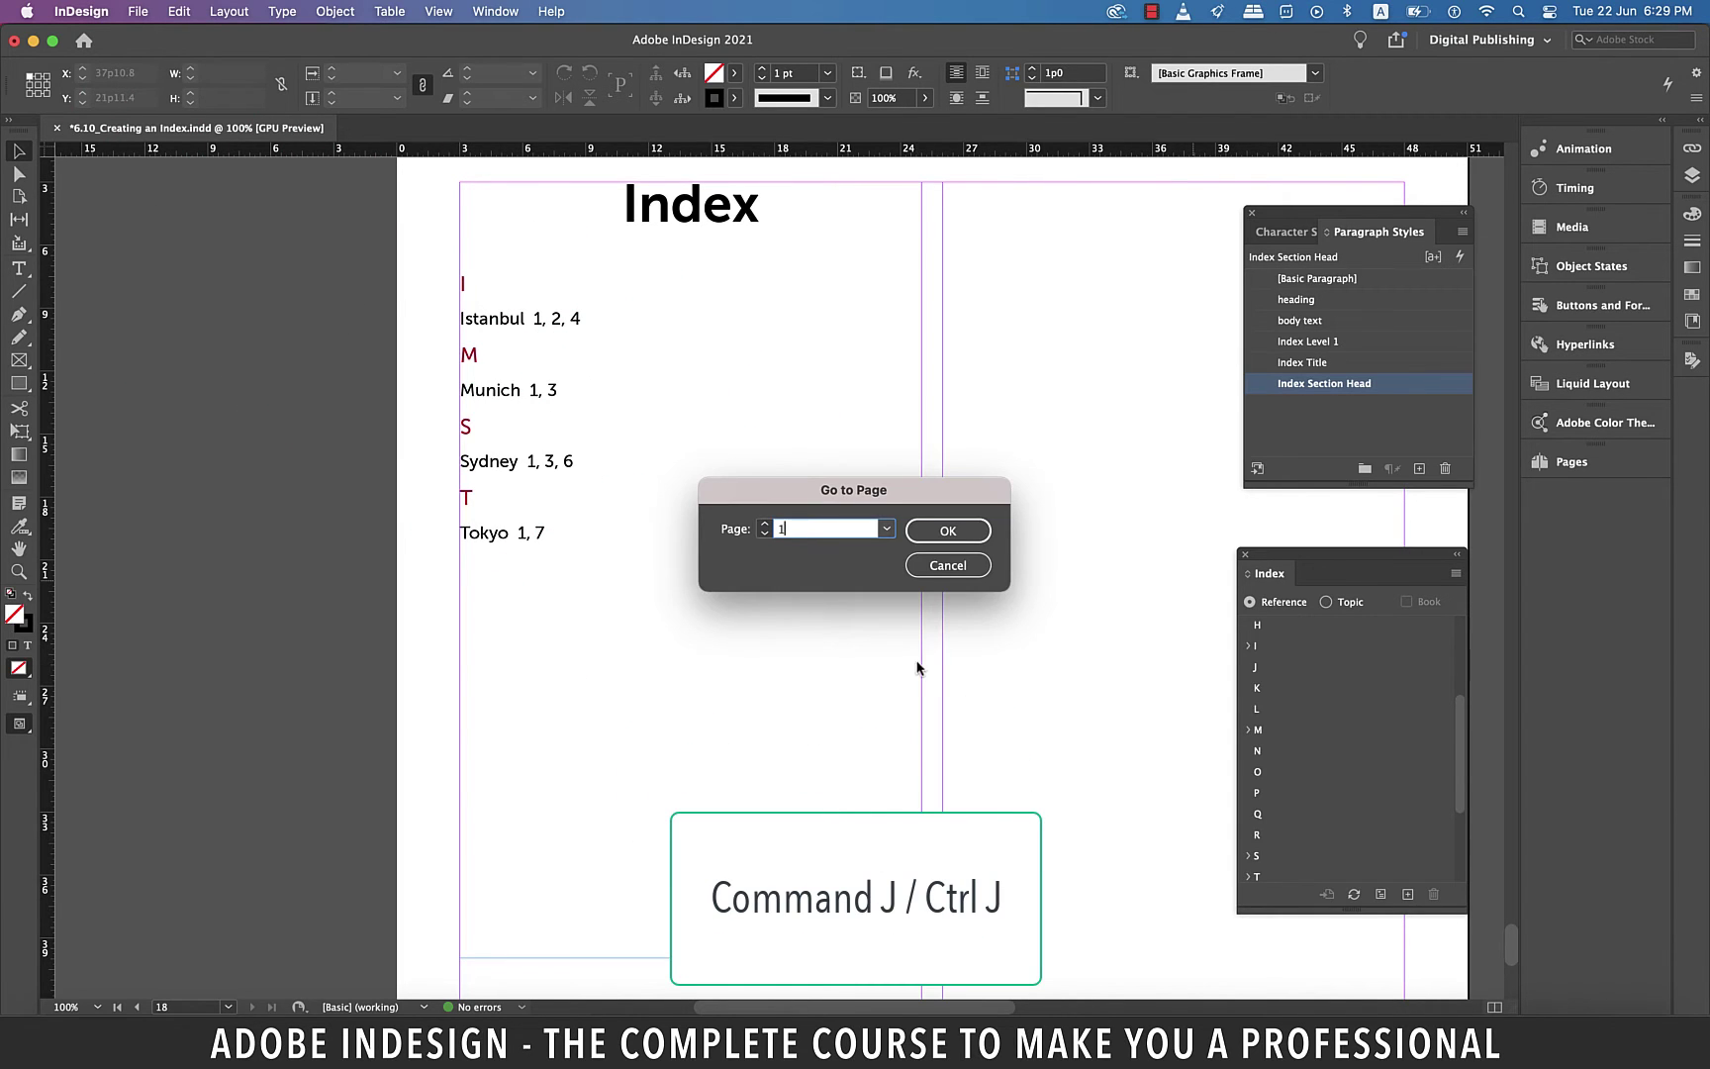
pyautogui.click(959, 534)
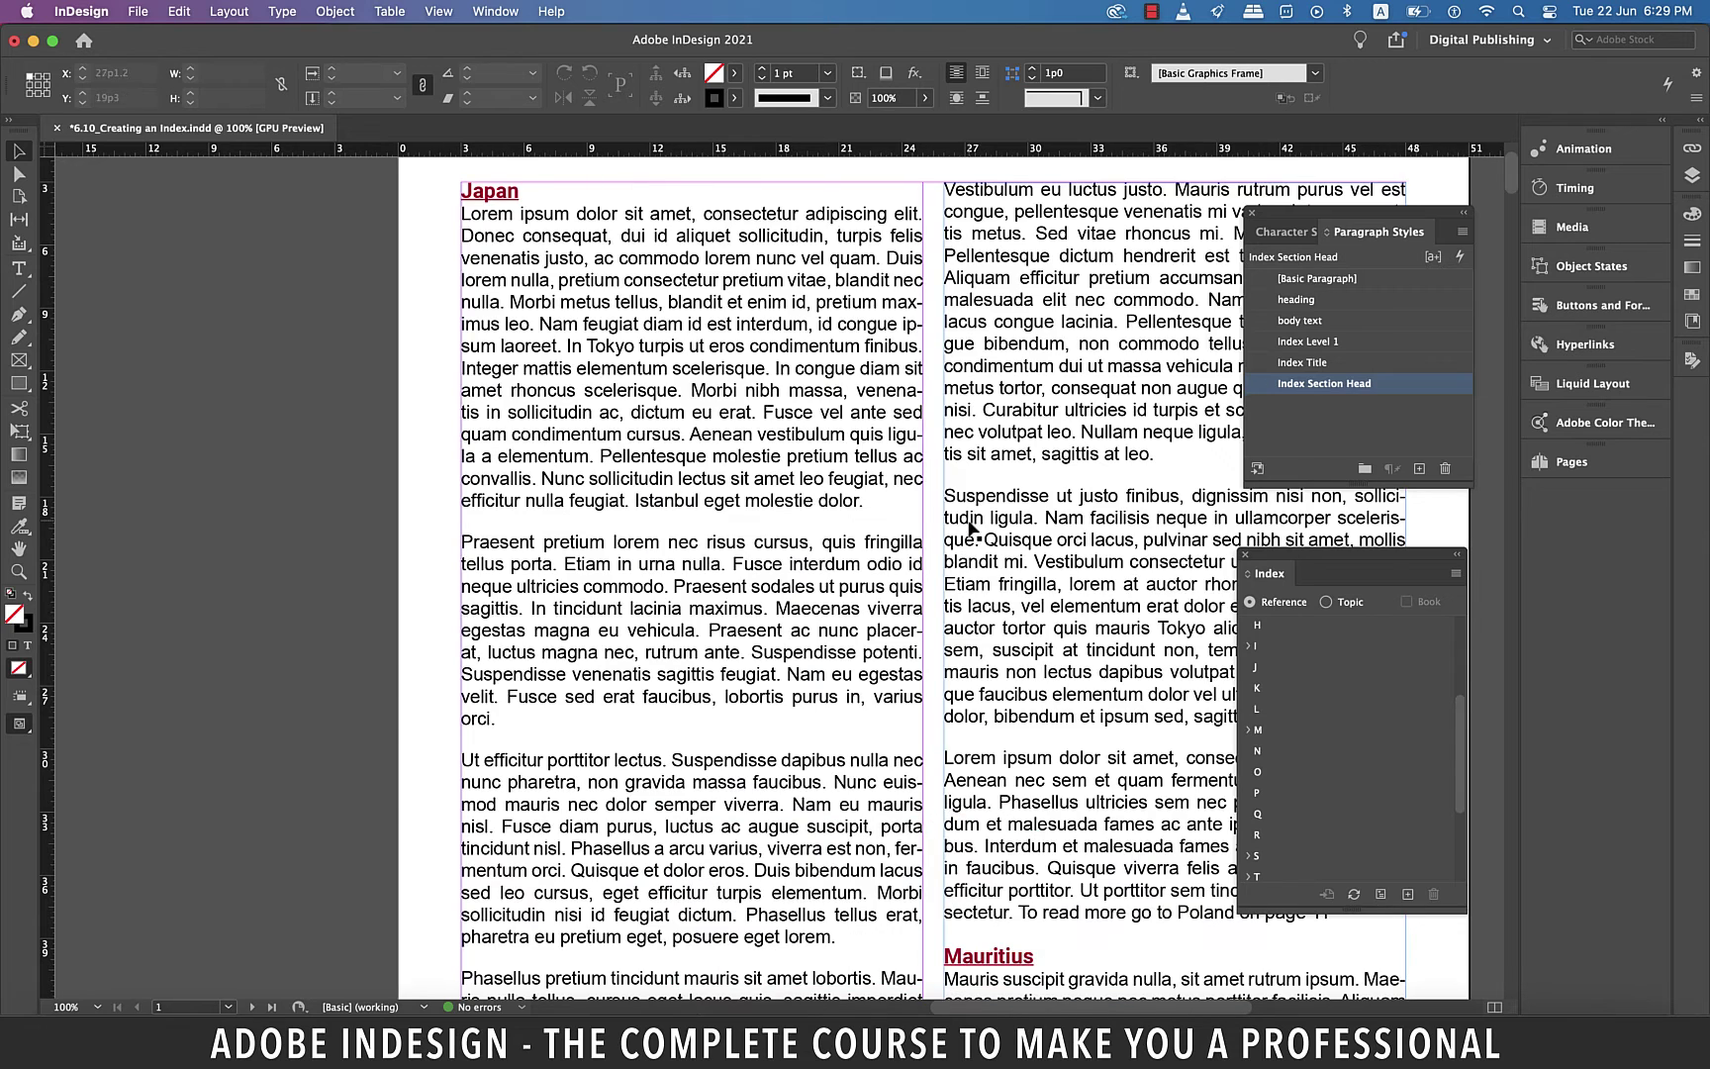
# - Delete the word Tokyo from the Japan text and Munich from the right column
pyautogui.hscroll(2, 698, 289)
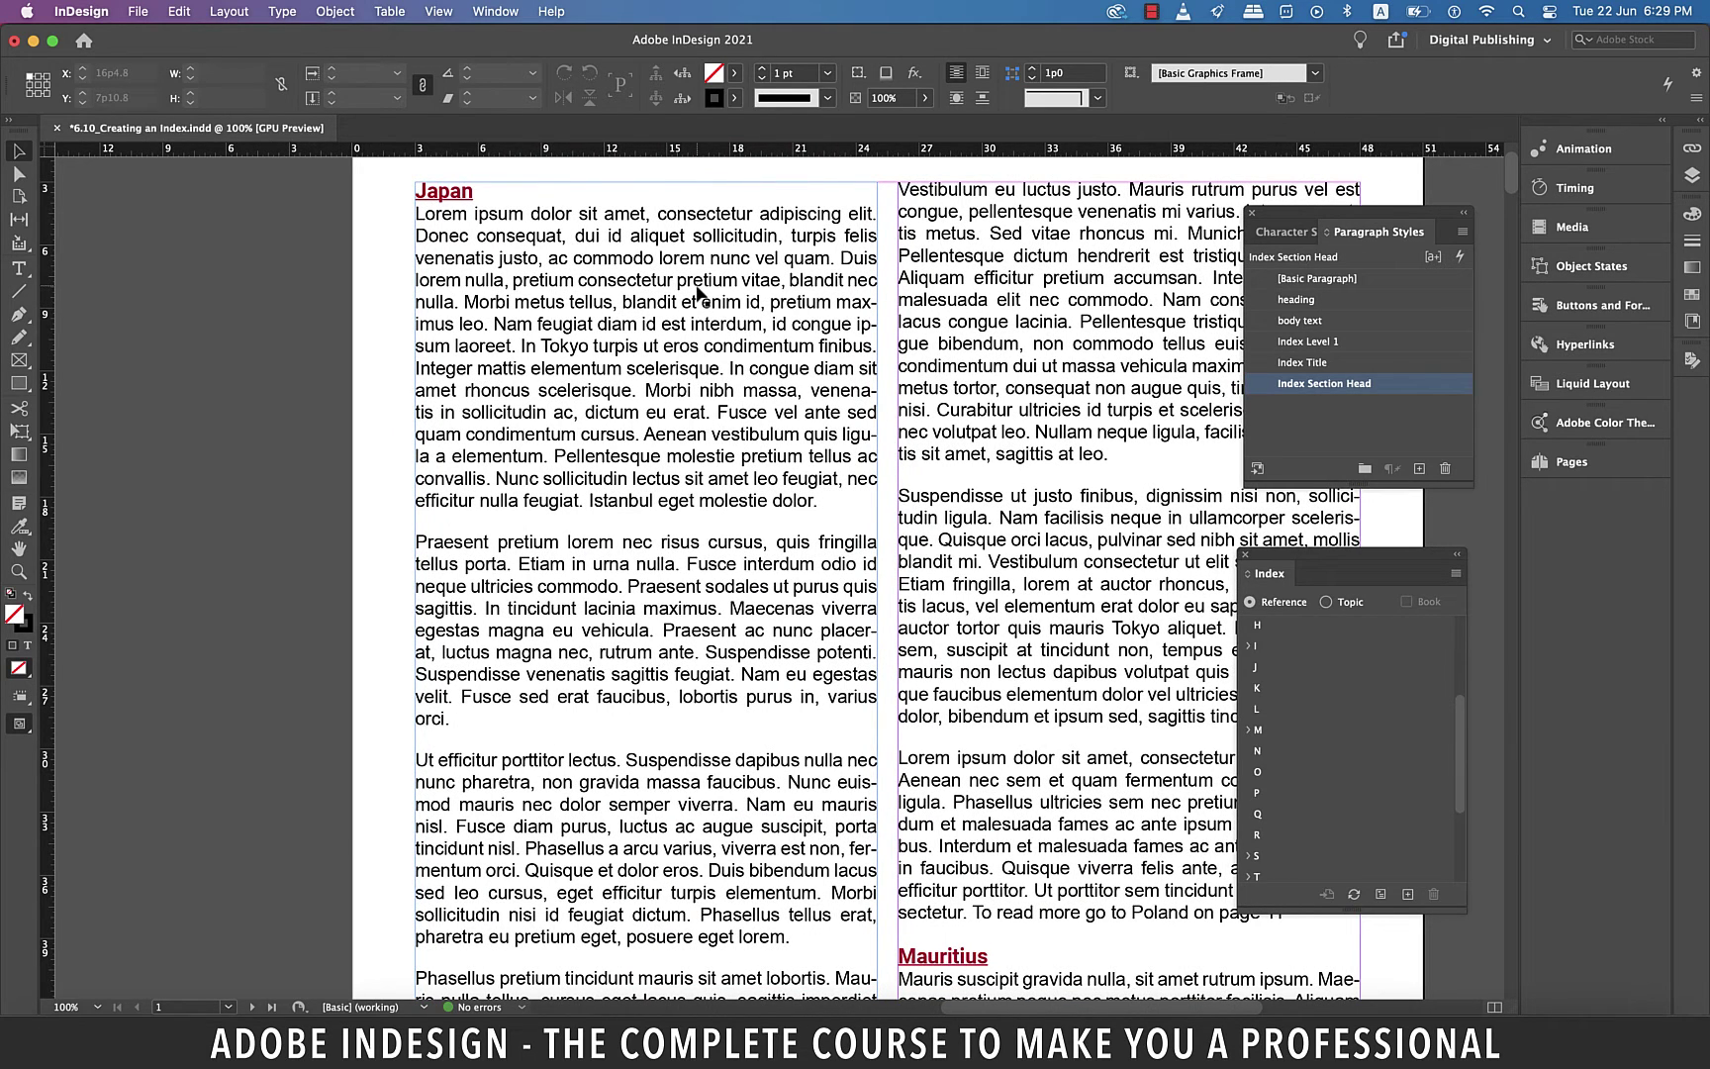
pyautogui.doubleClick(562, 345)
pyautogui.press('BackSpace')
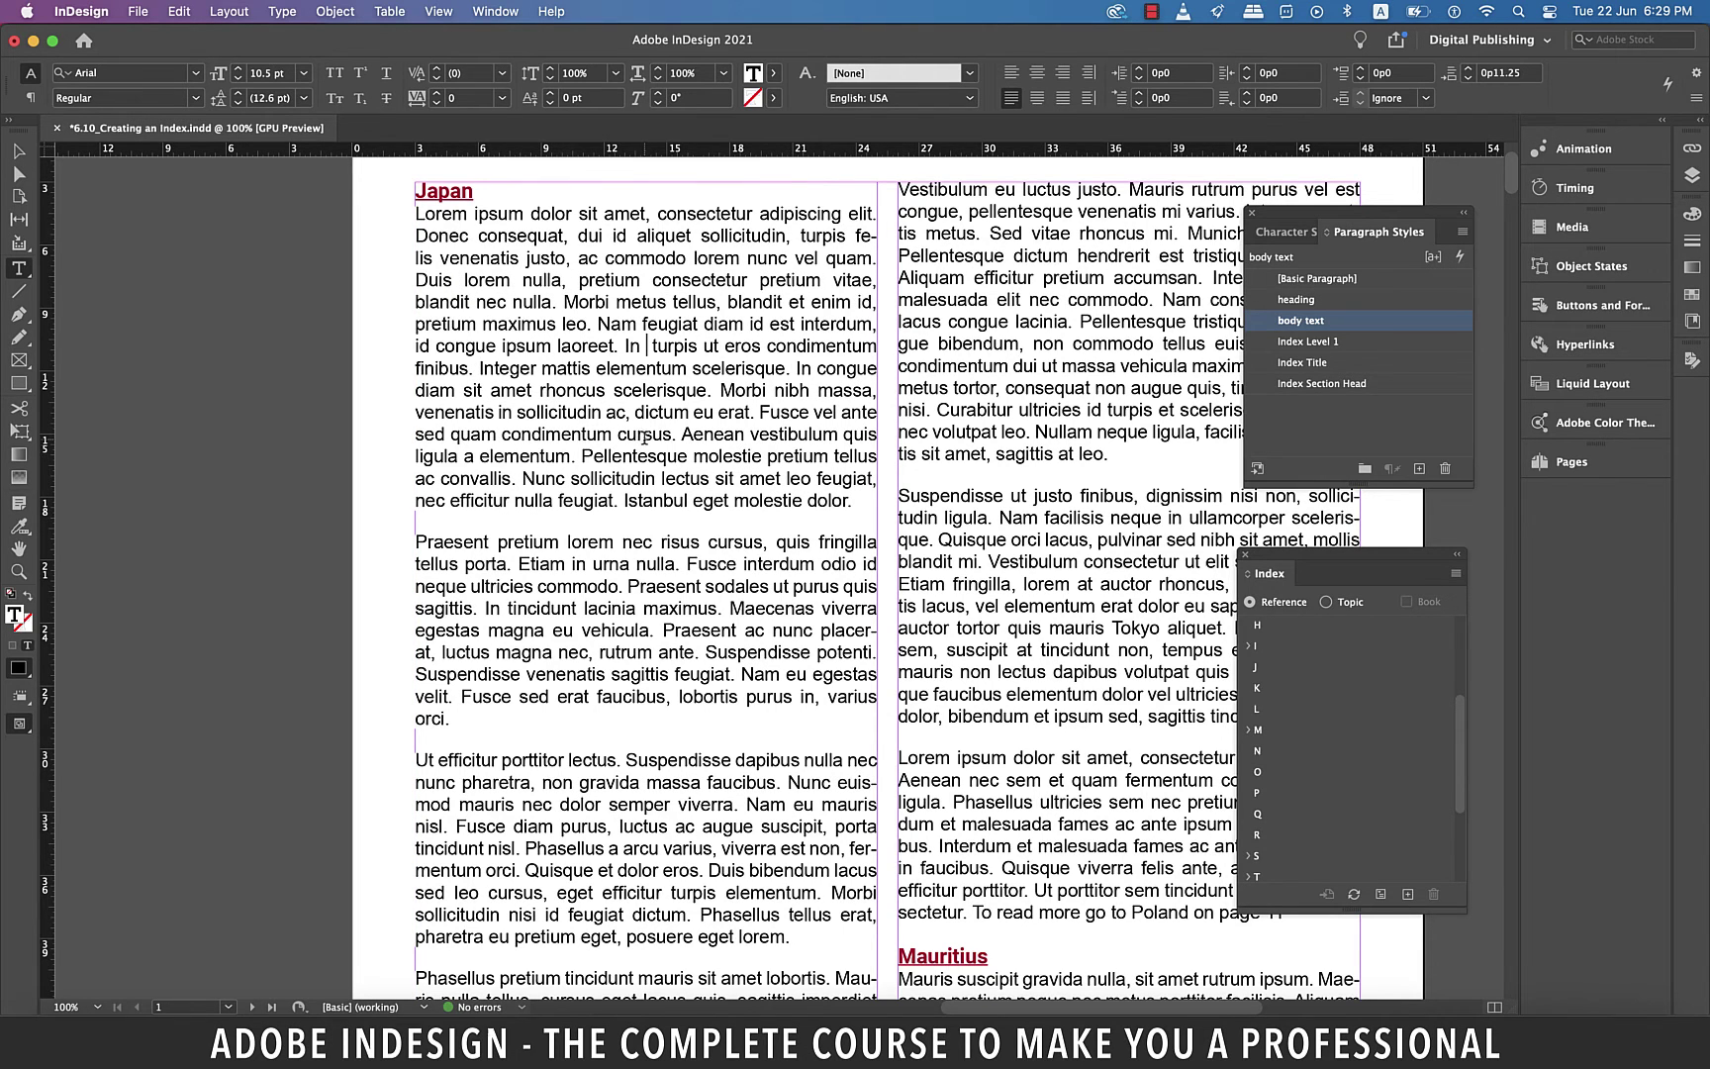
pyautogui.hscroll(5, 644, 436)
pyautogui.moveTo(1020, 233); pyautogui.dragTo(957, 233)
pyautogui.press('BackSpace')
pyautogui.press('BackSpace')
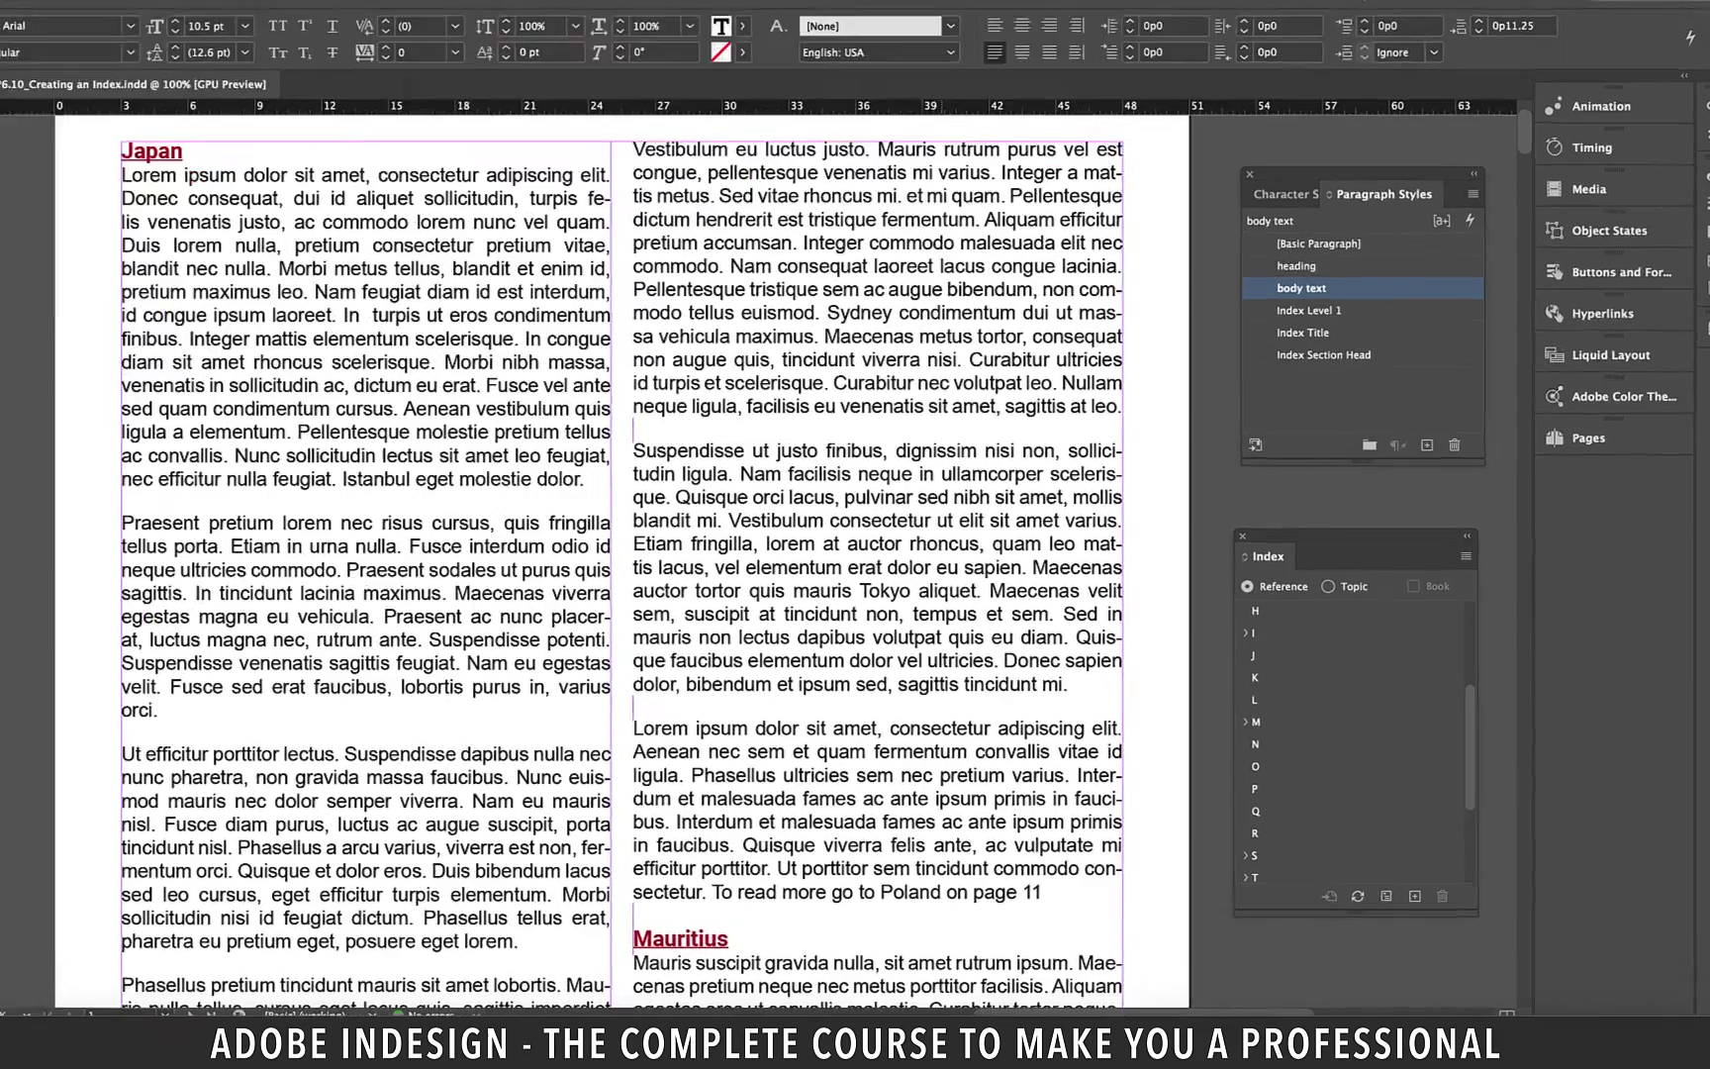
pyautogui.scroll(-3, 1316, 772)
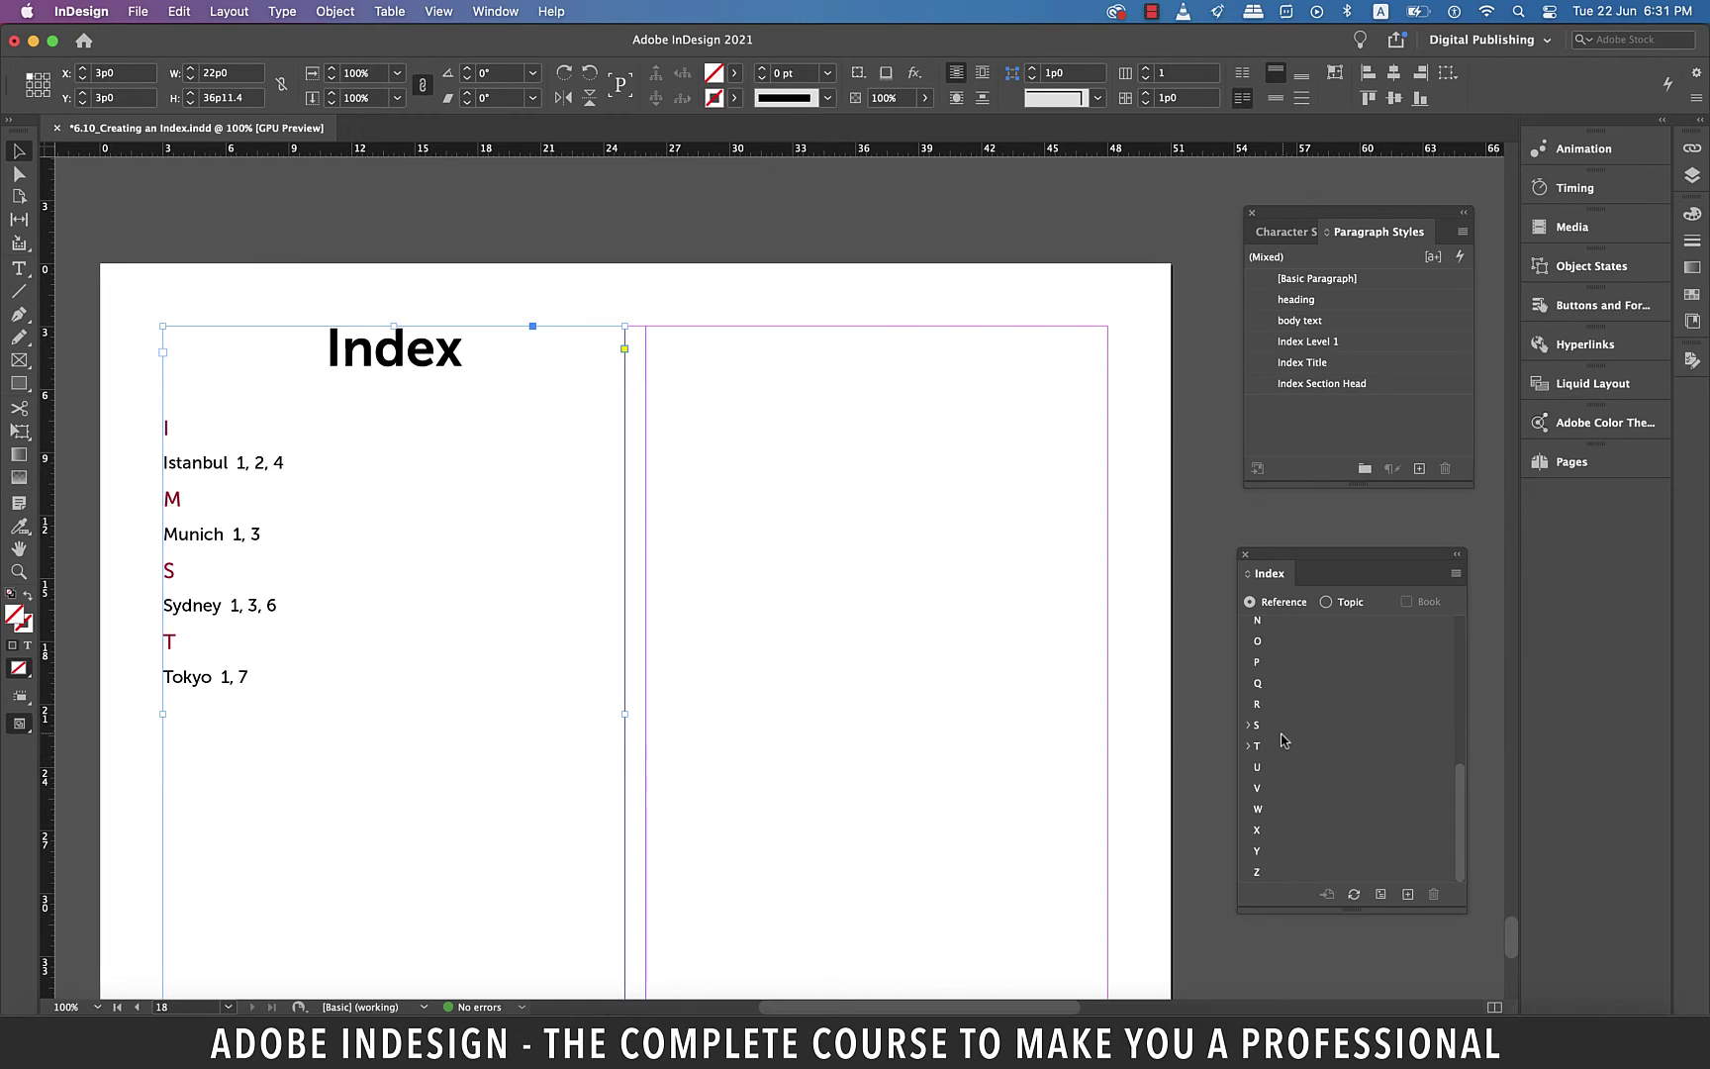
pyautogui.scroll(2, 1284, 740)
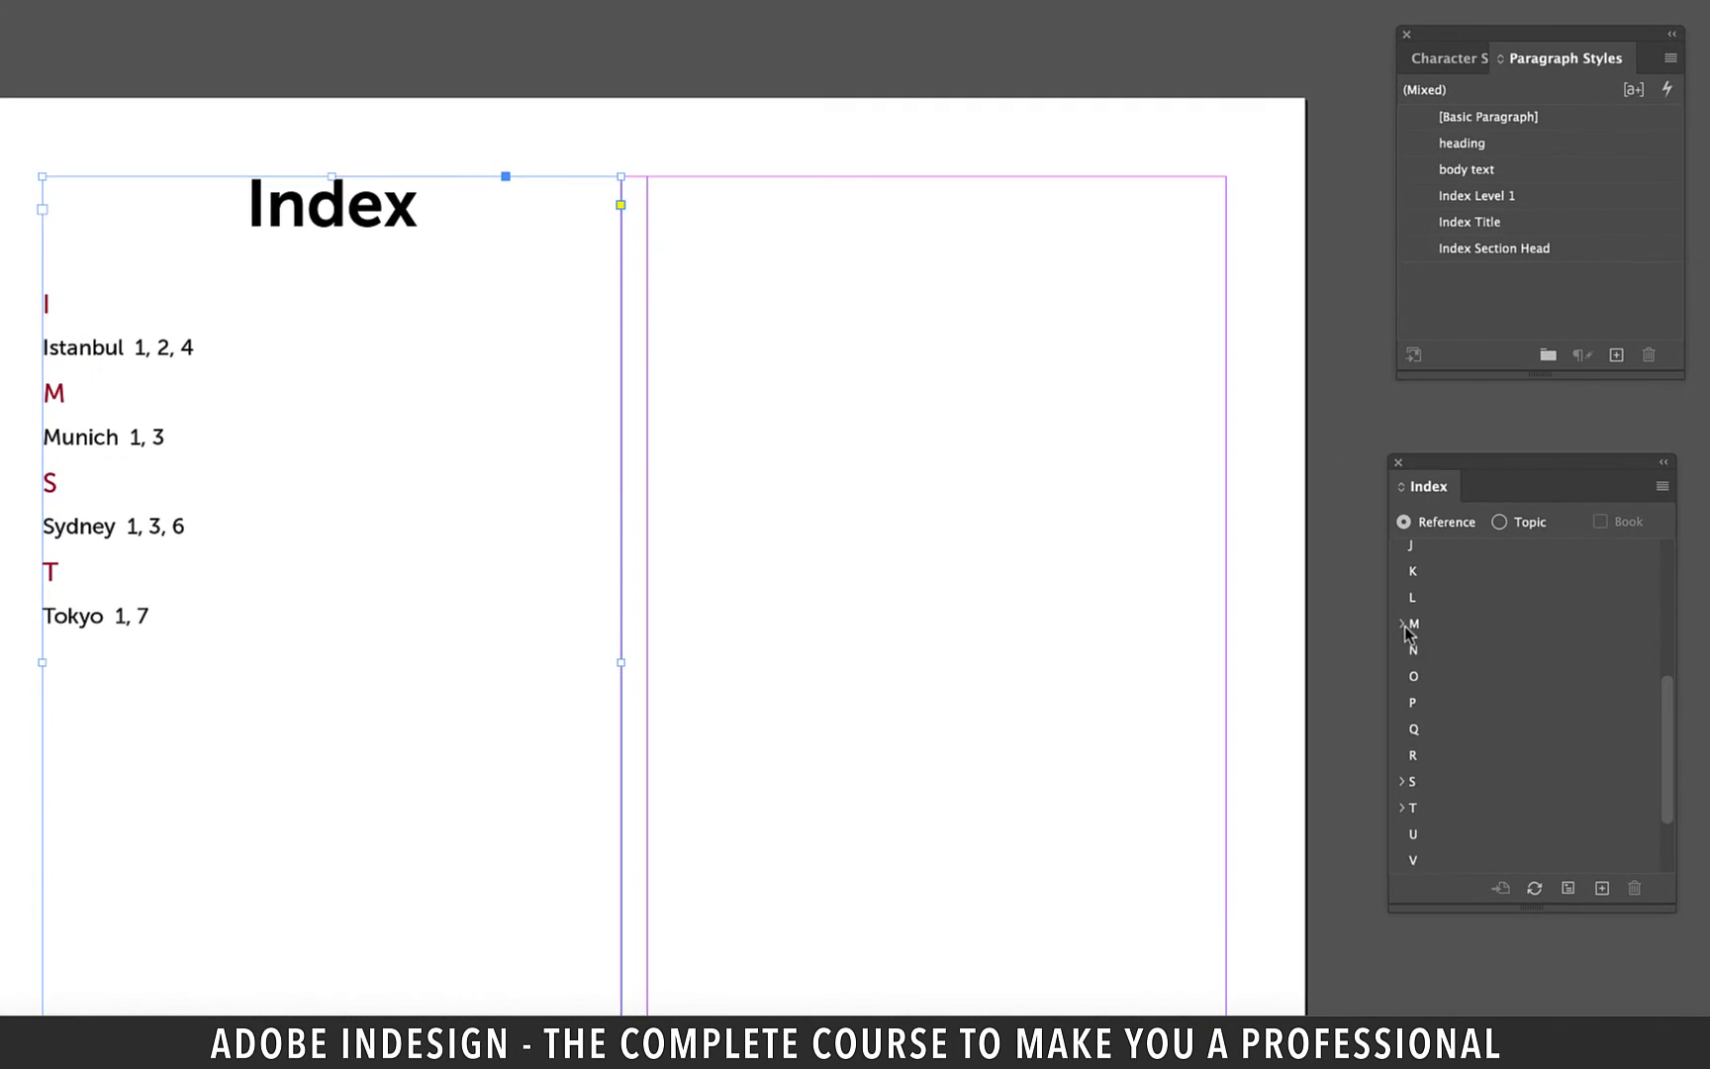
pyautogui.click(1248, 682)
pyautogui.click(1422, 650)
pyautogui.click(1422, 650)
pyautogui.press('super+shift+a')
# - Regenerate the index, replacing the existing one so Munich lists only page 3
pyautogui.click(1568, 889)
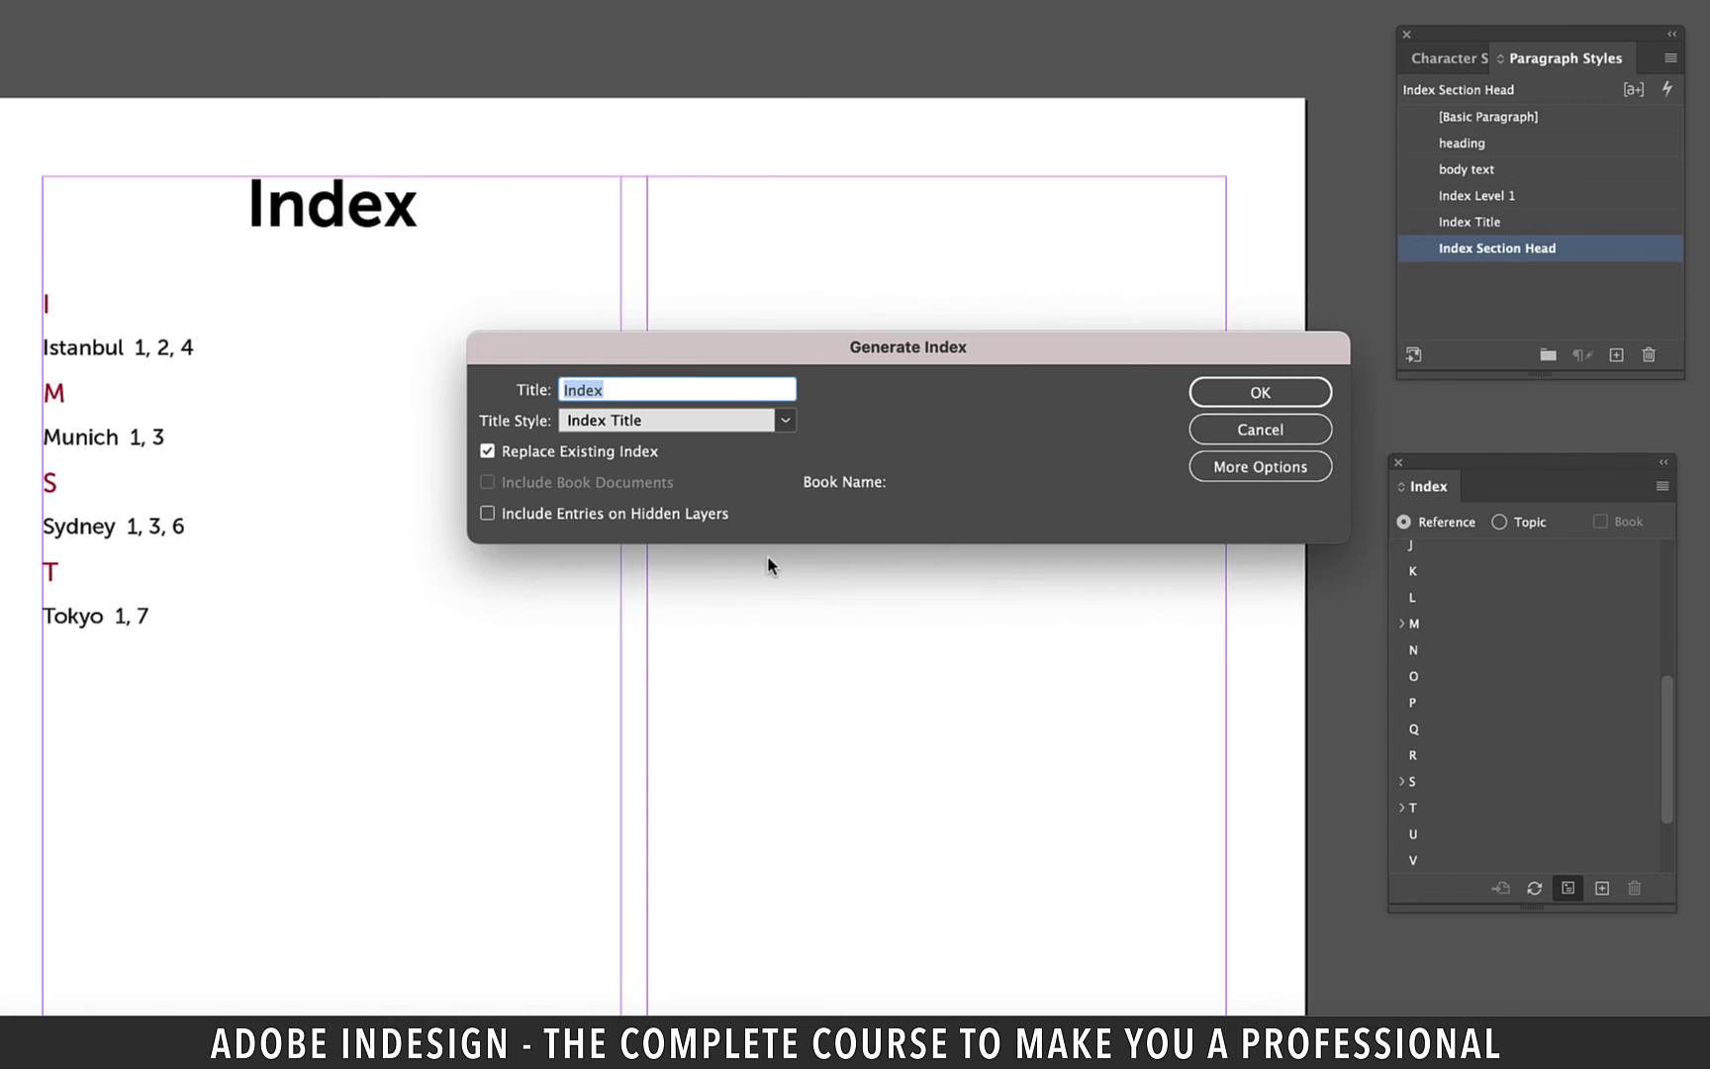
pyautogui.click(1256, 393)
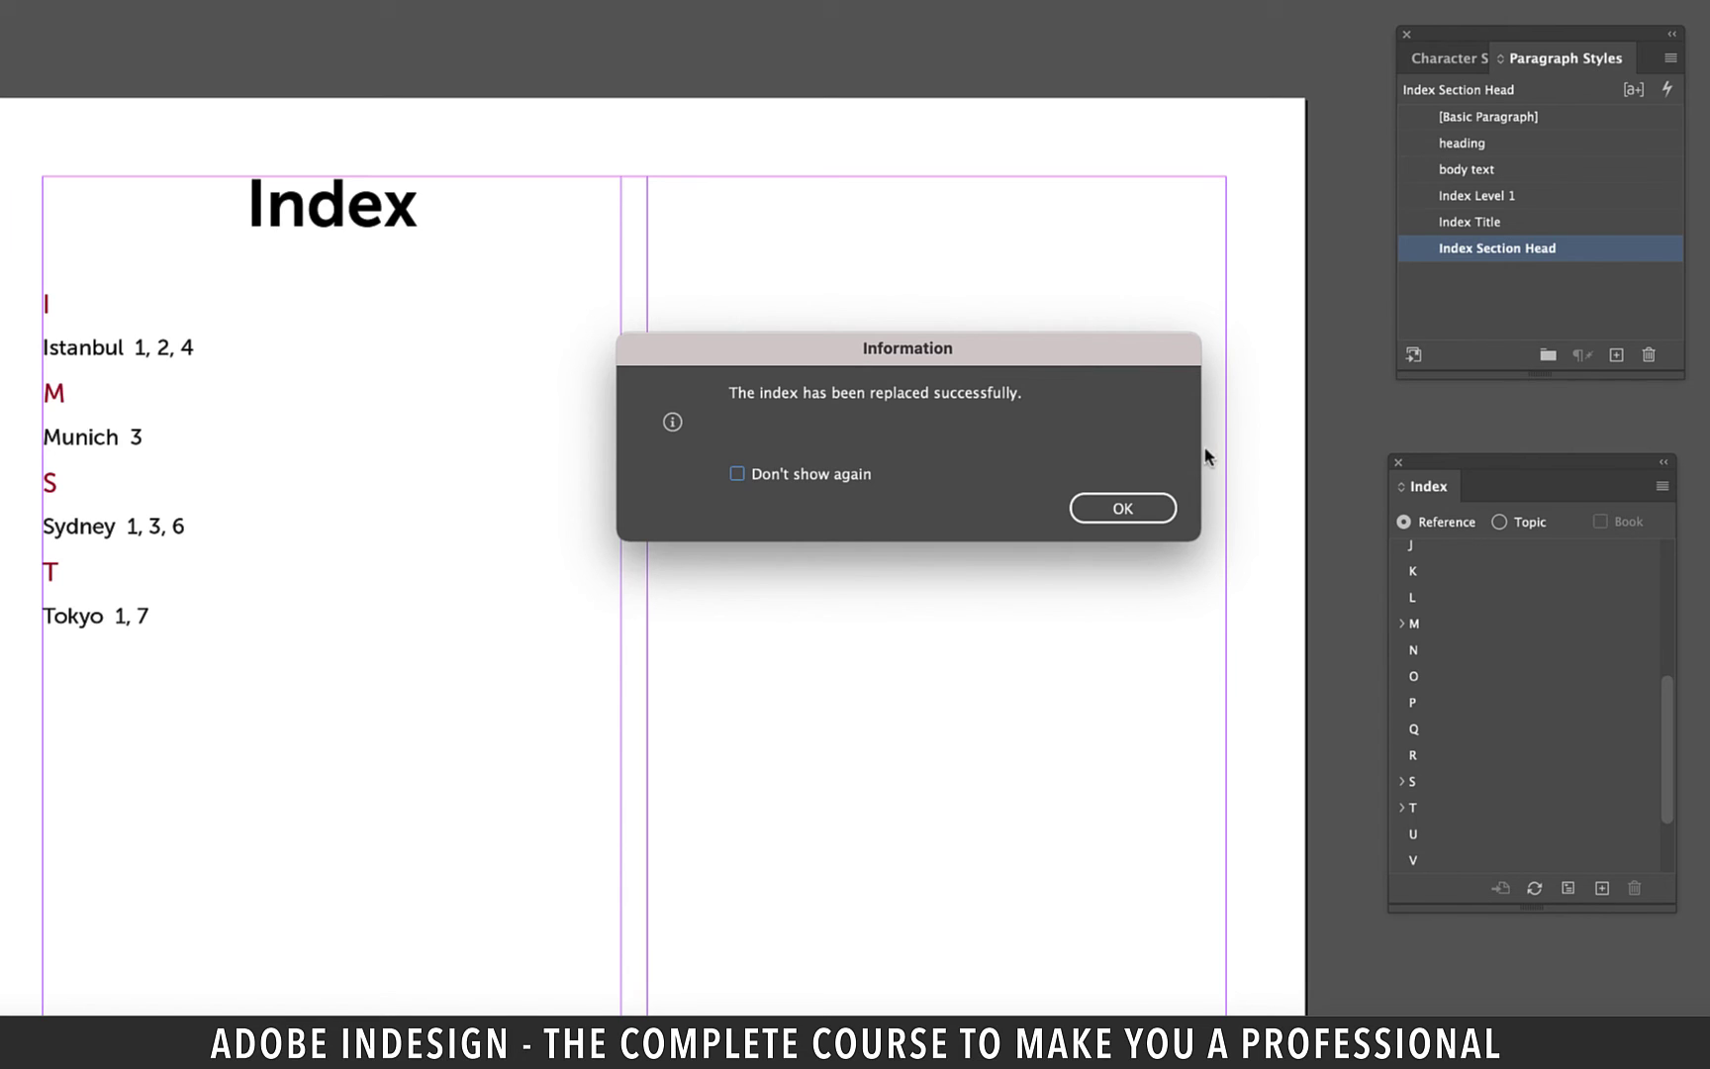
pyautogui.click(1149, 517)
pyautogui.click(1148, 514)
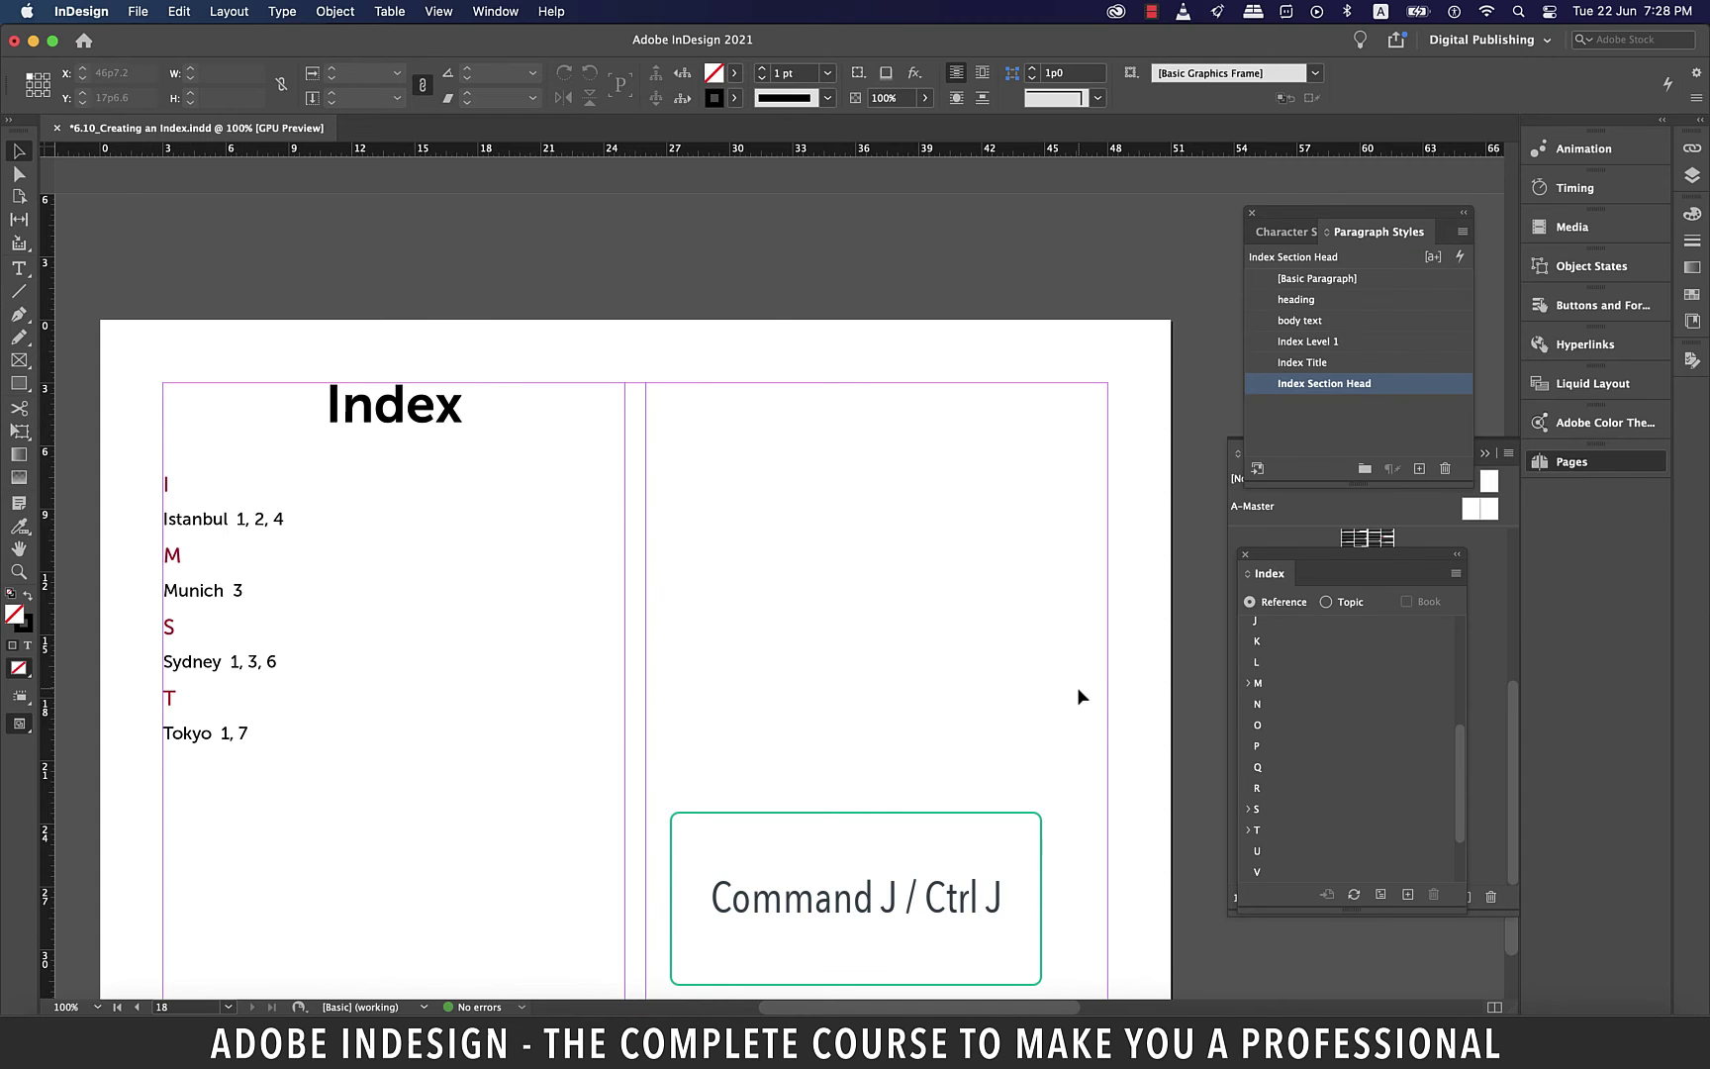
# - Go to page 1 and scroll down to view the Japan text
pyautogui.press('super+j')
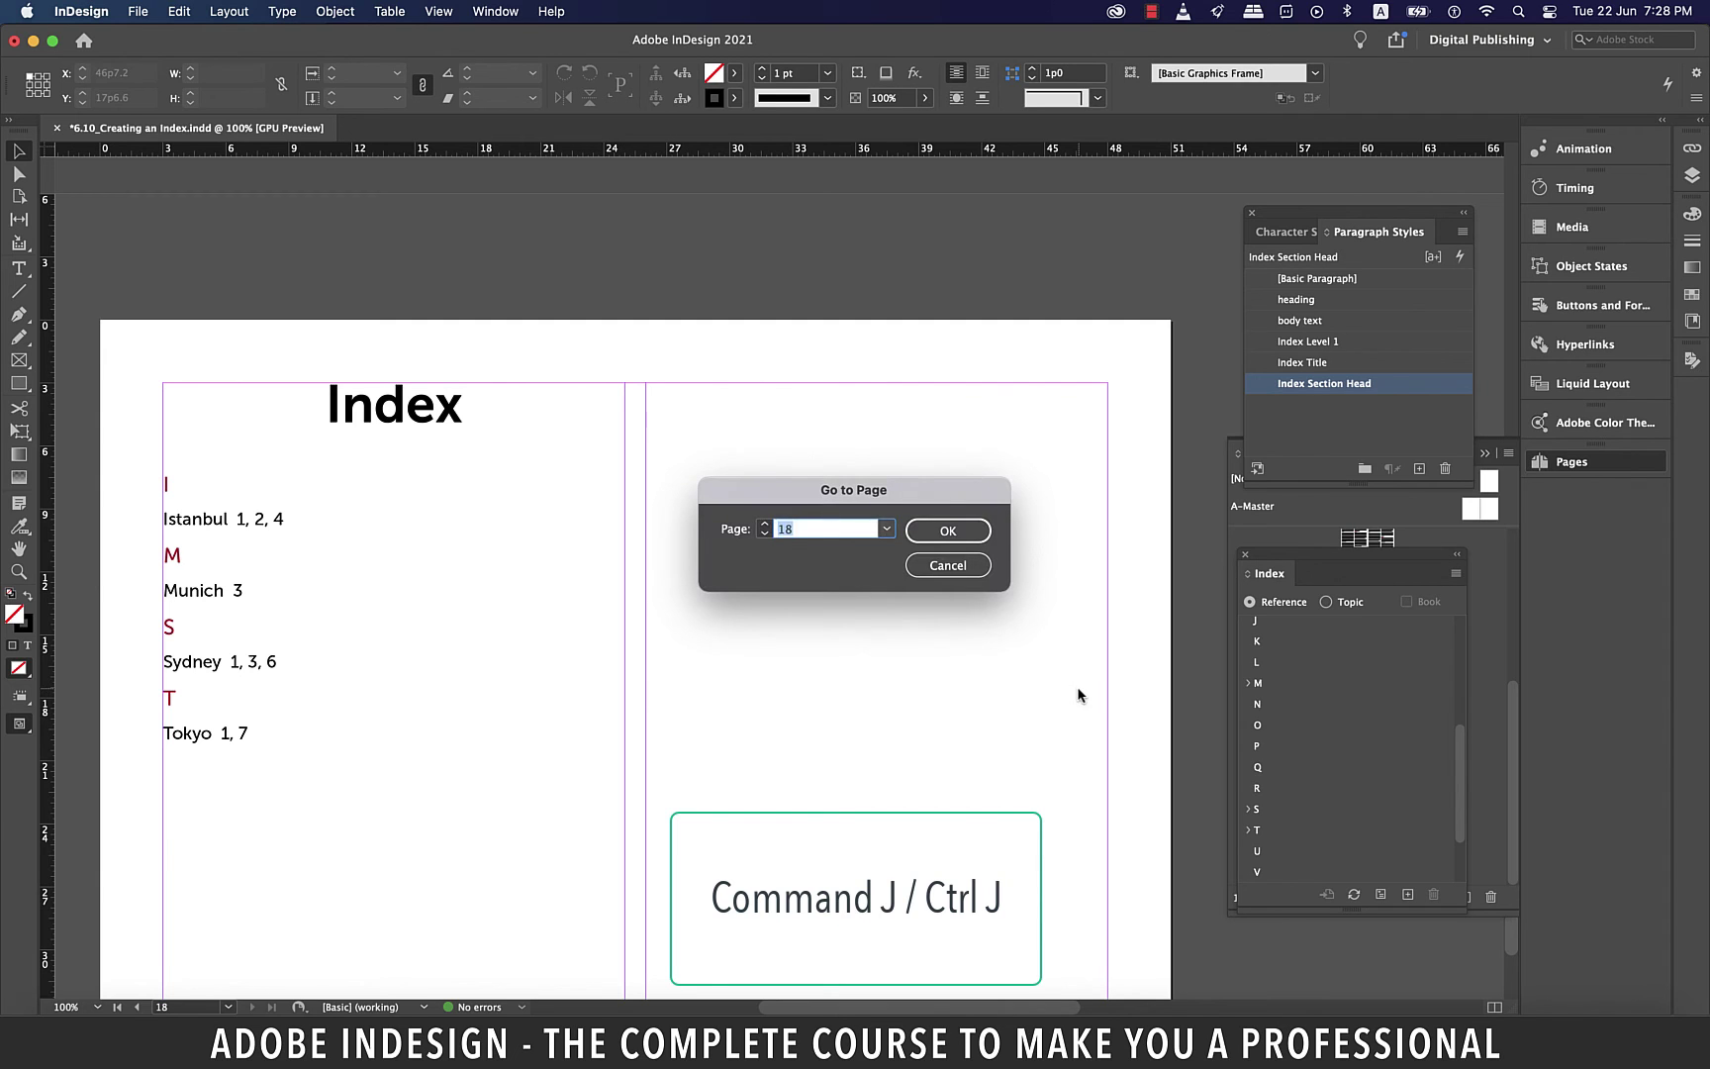
pyautogui.write('1')
pyautogui.press('Return')
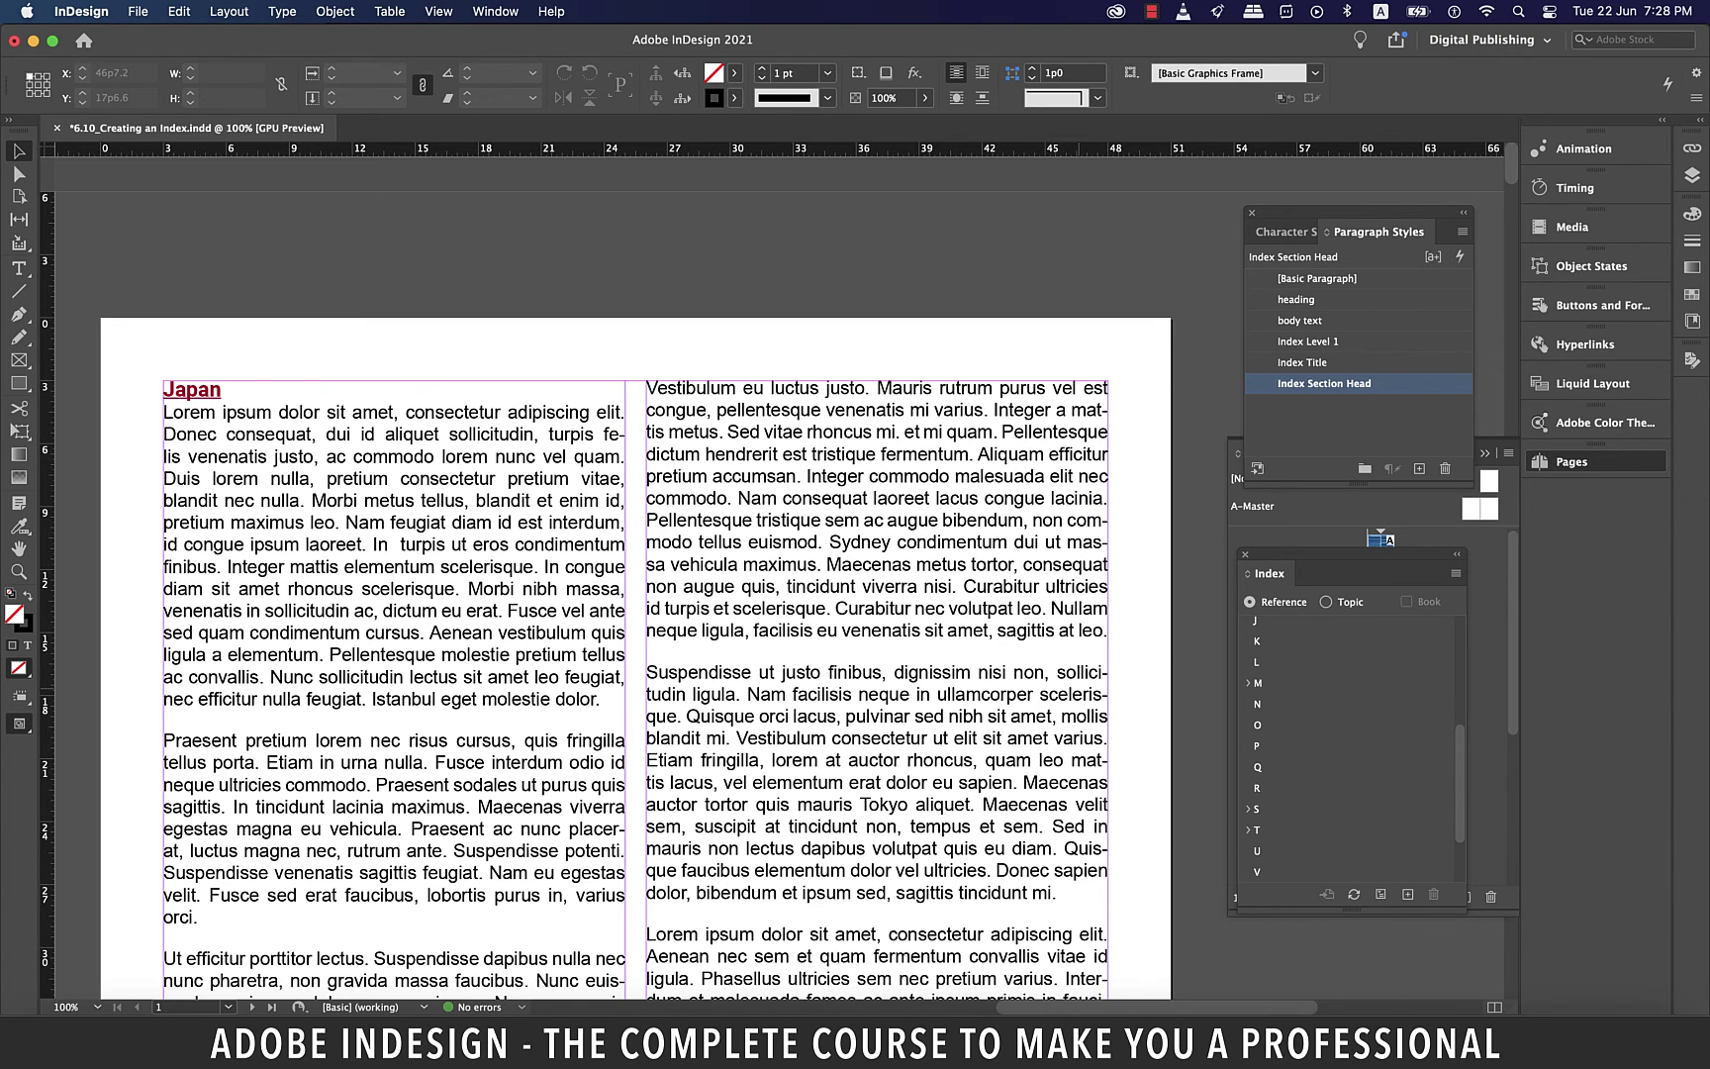
pyautogui.scroll(-1, 838, 661)
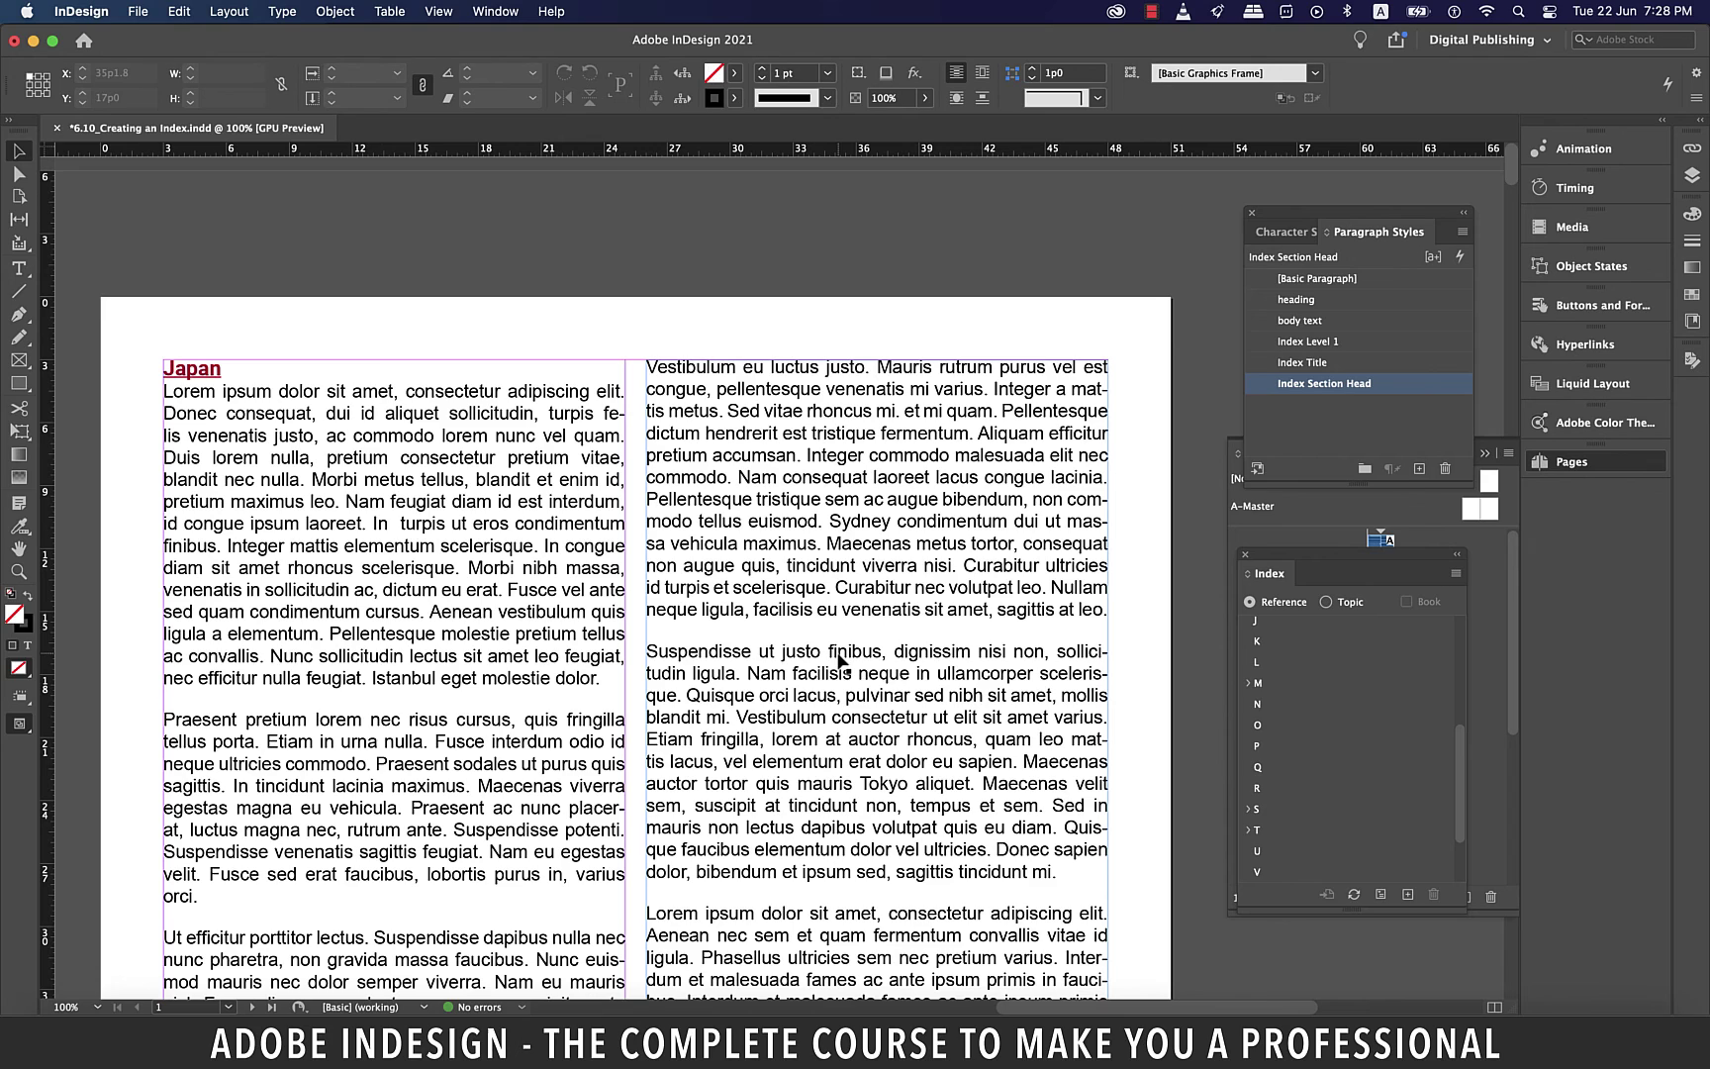
pyautogui.scroll(-1, 838, 661)
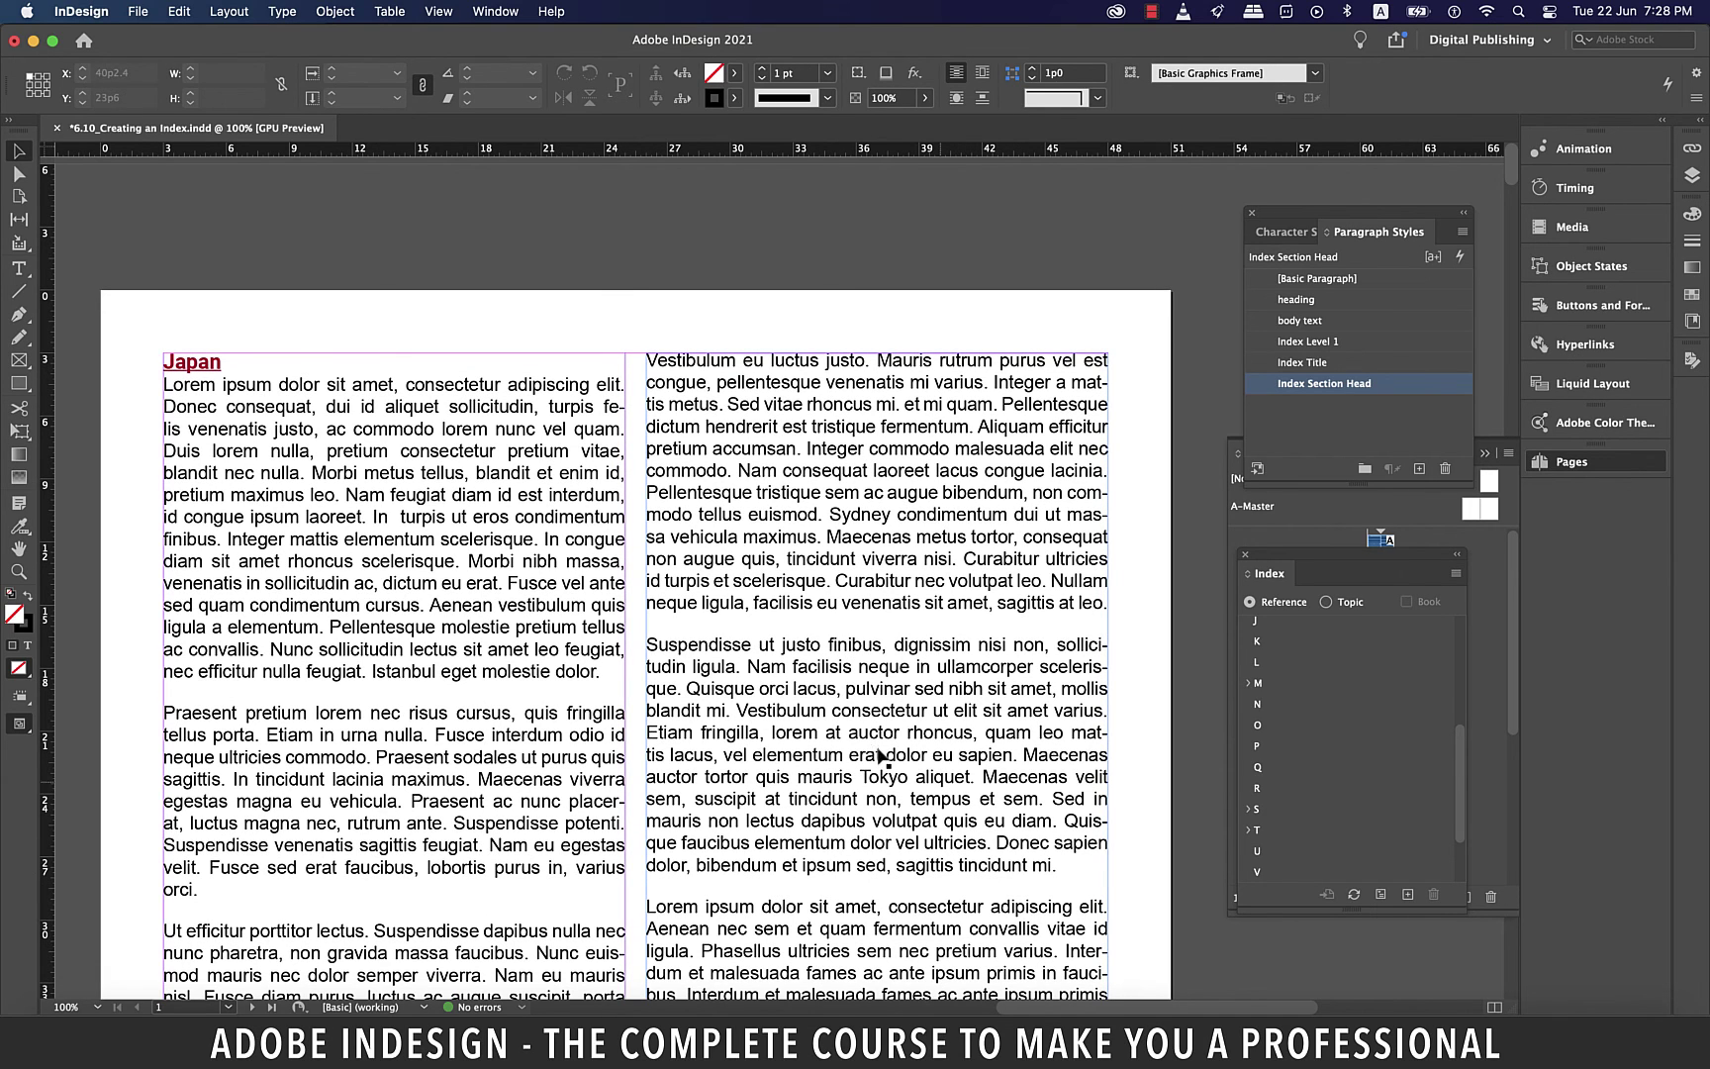
pyautogui.doubleClick(893, 781)
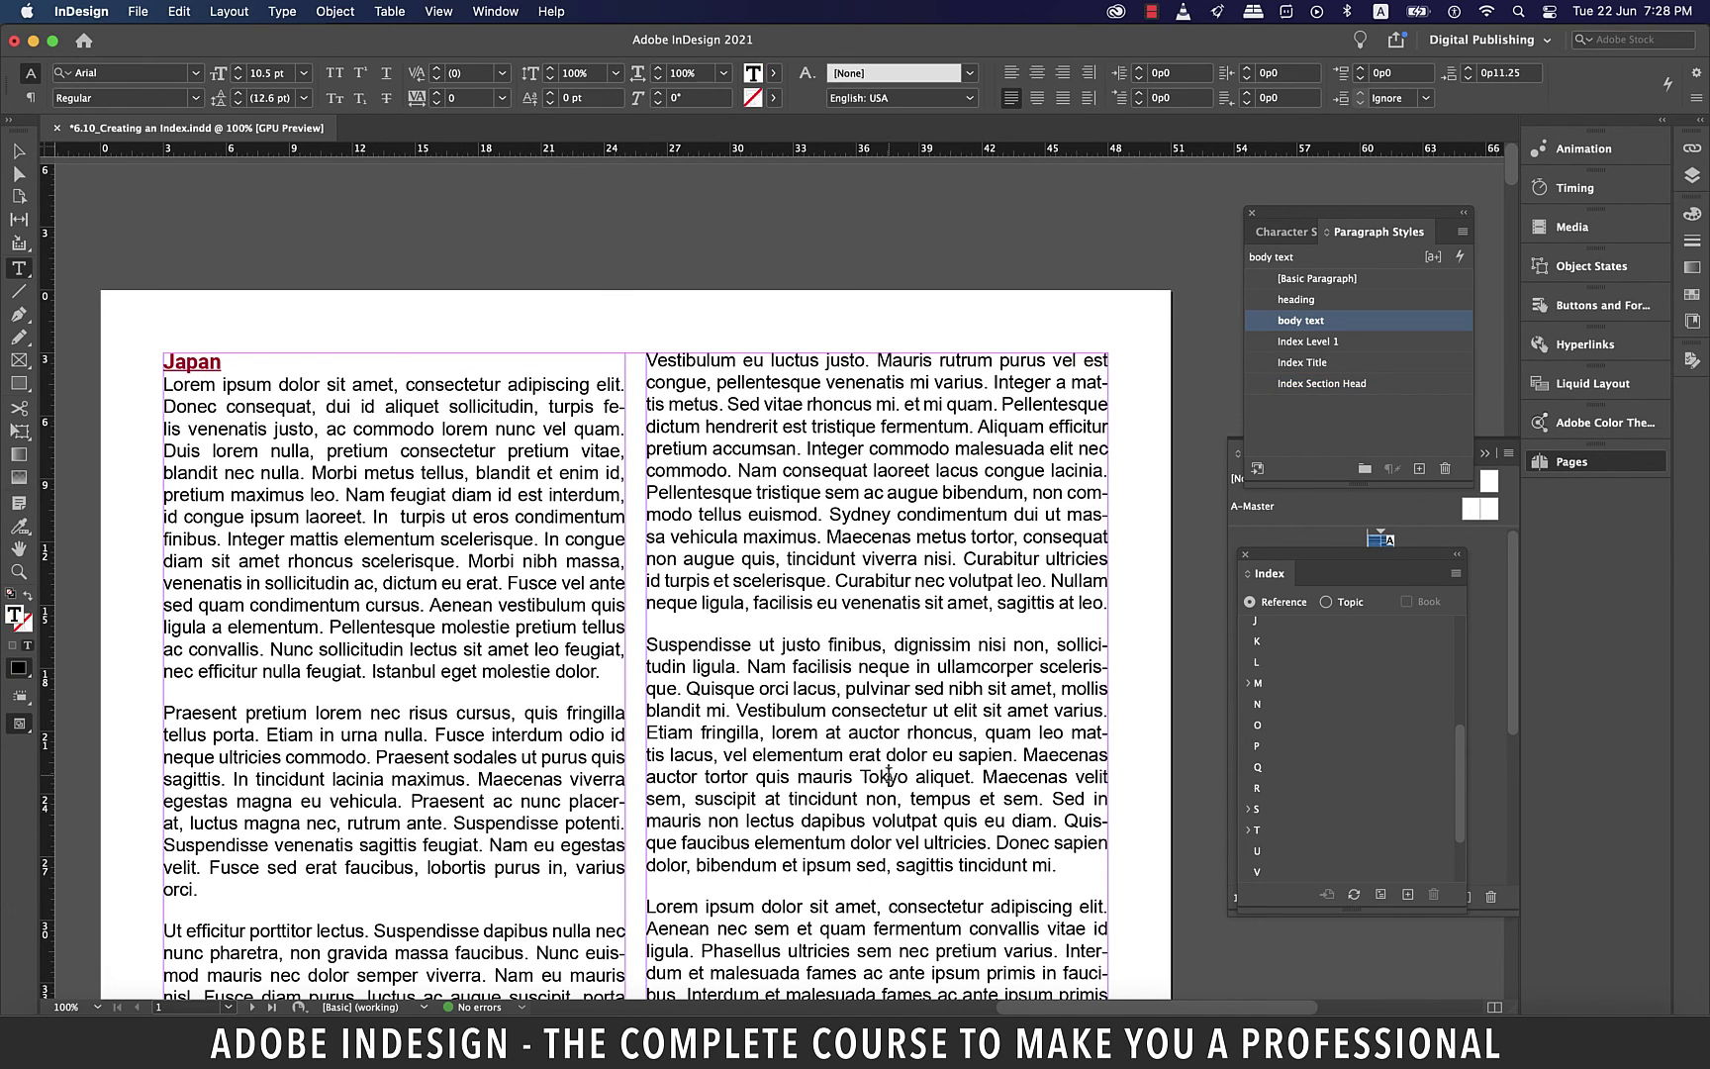
pyautogui.doubleClick(888, 775)
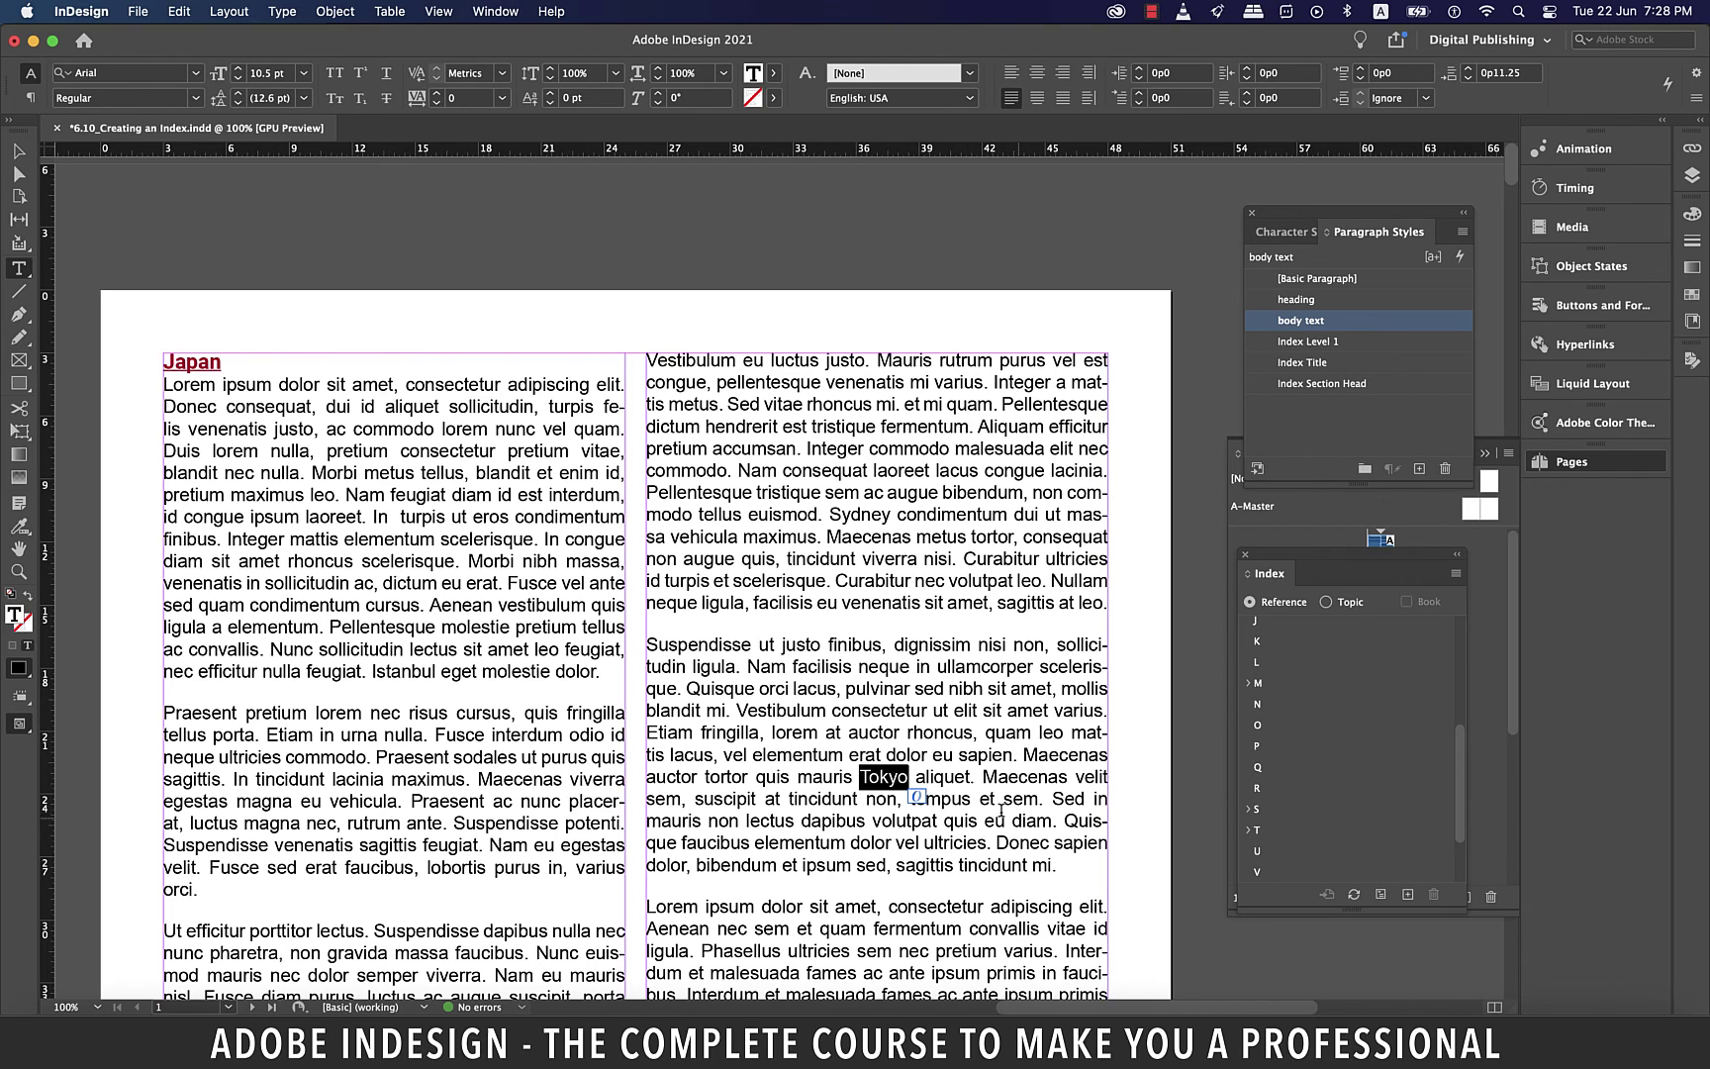
pyautogui.click(1056, 777)
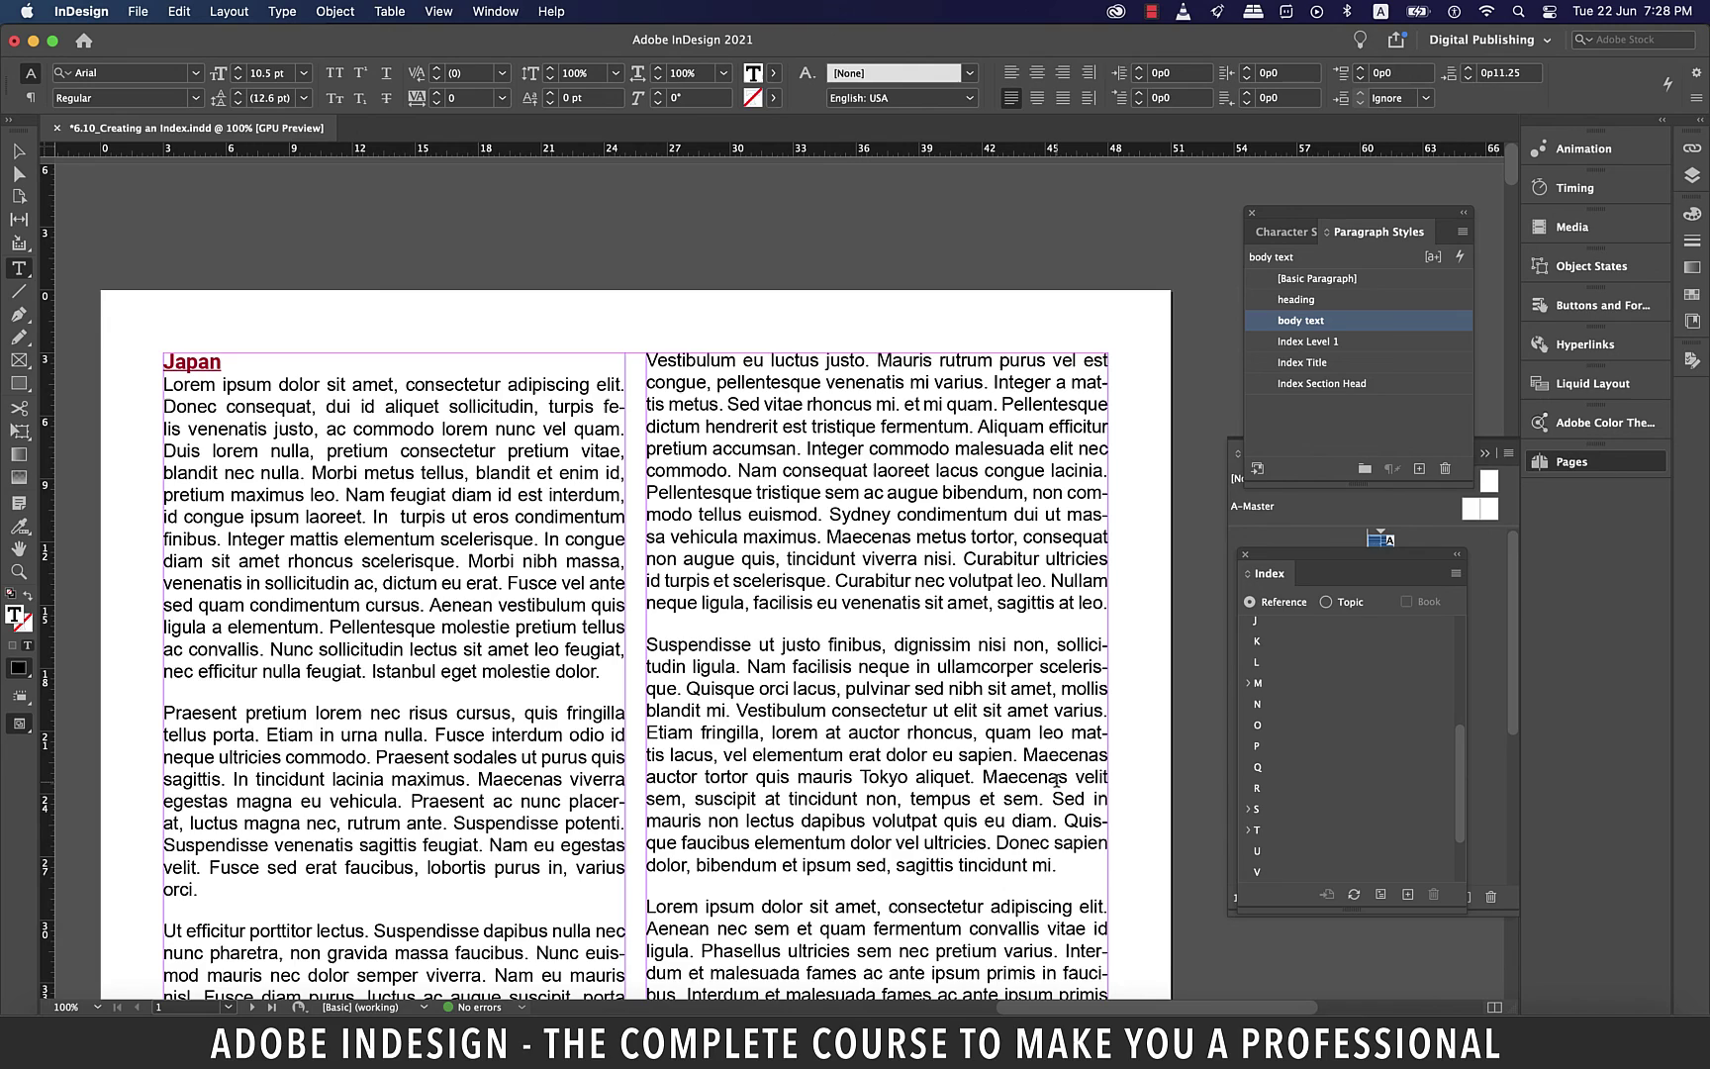
pyautogui.press('super')
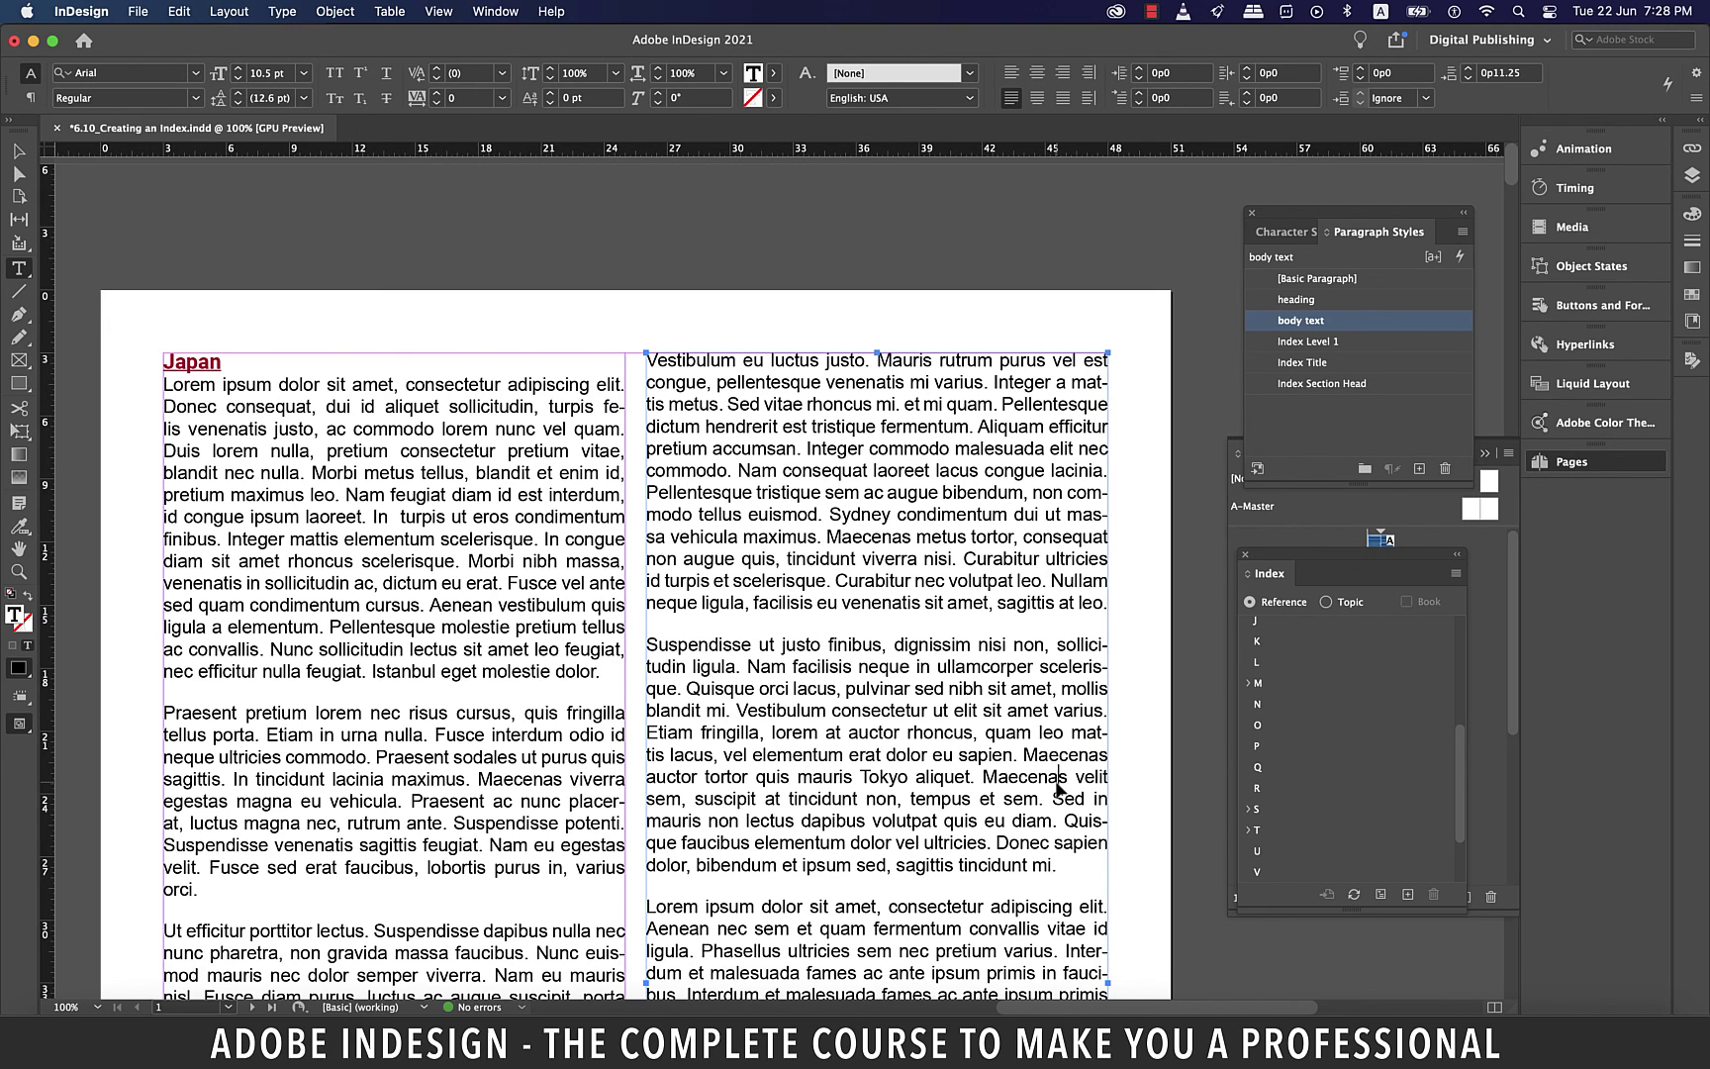